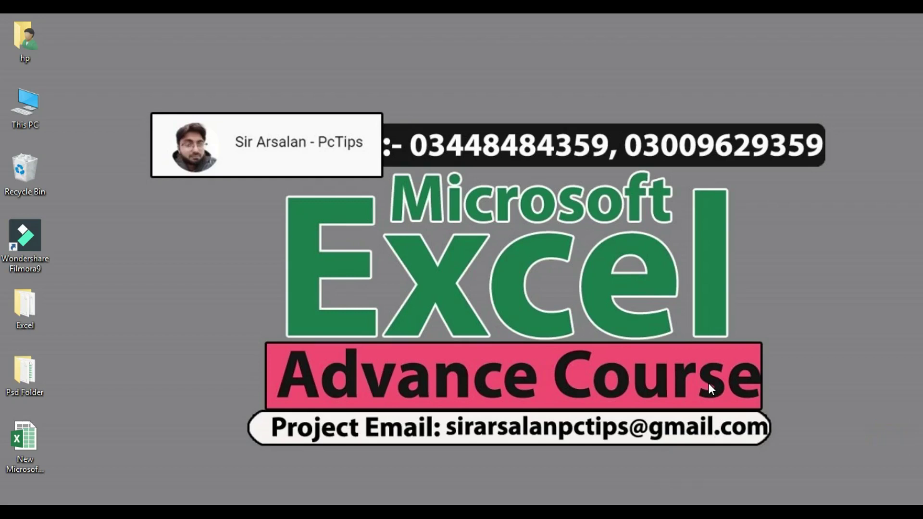
Refresh the Windows desktop from its right-click menu.
{"action": "right_click", "coordinate": [757, 292]}
{"action": "left_click", "coordinate": [789, 351]}
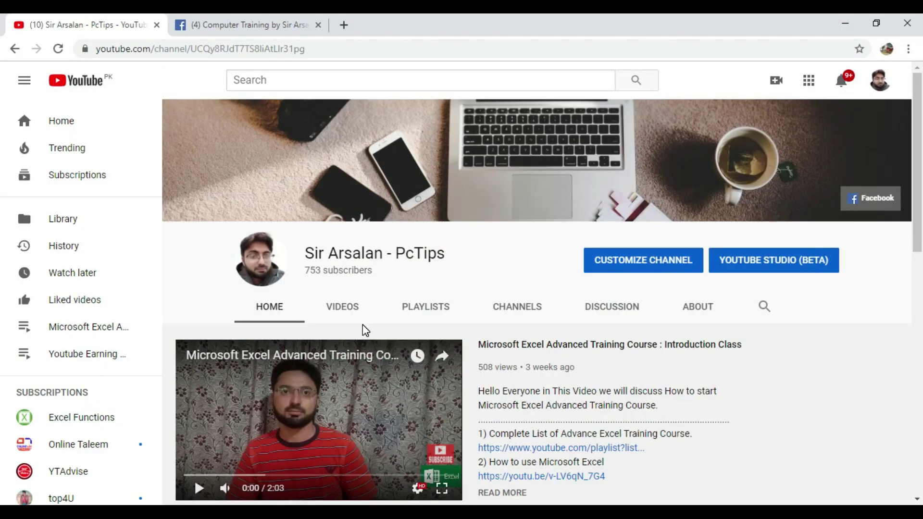
Leave the YouTube channel page and switch to the computer-training Facebook page.
{"action": "left_click_drag", "start_coordinate": [306, 253], "coordinate": [390, 253]}
{"action": "left_click", "coordinate": [434, 253]}
{"action": "left_click", "coordinate": [255, 20]}
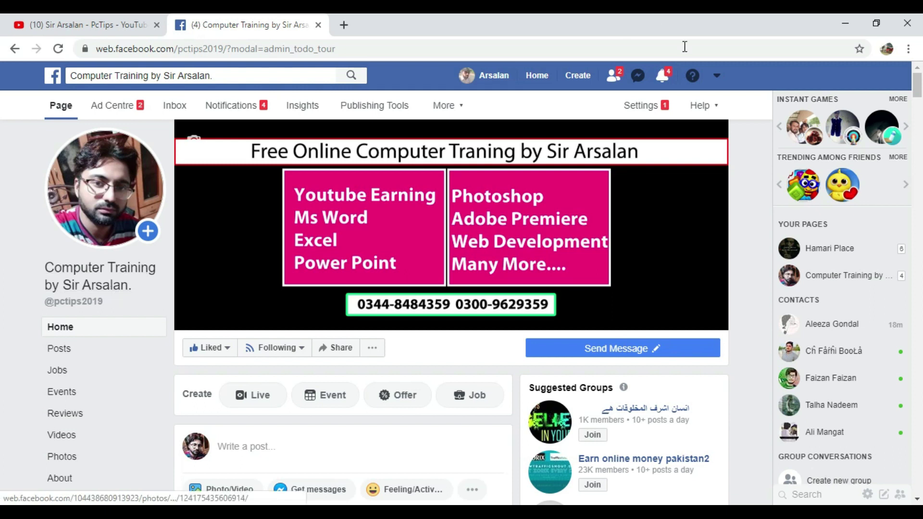
Minimize the browser to reveal the desktop.
{"action": "left_click", "coordinate": [846, 30]}
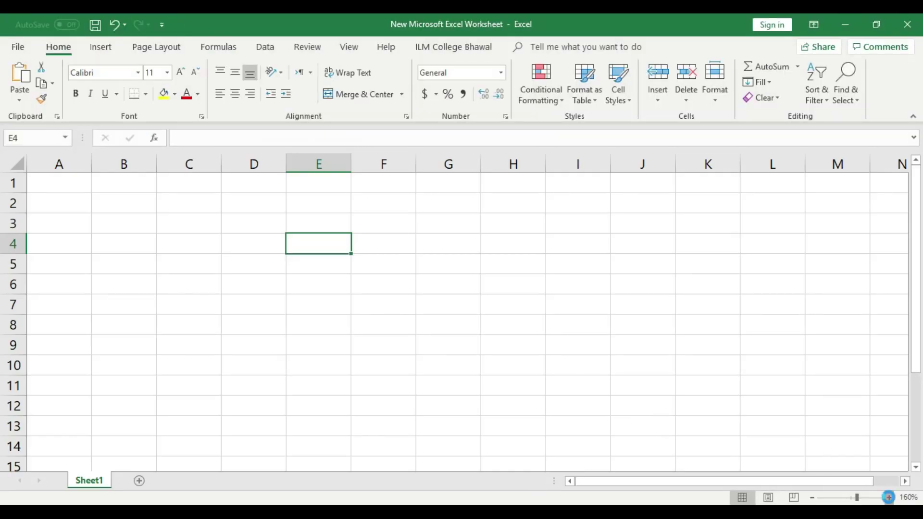
Zoom the sheet to 160% and enter Lahore, Karachi and Sindh in B3:B5.
{"action": "left_click", "coordinate": [889, 497]}
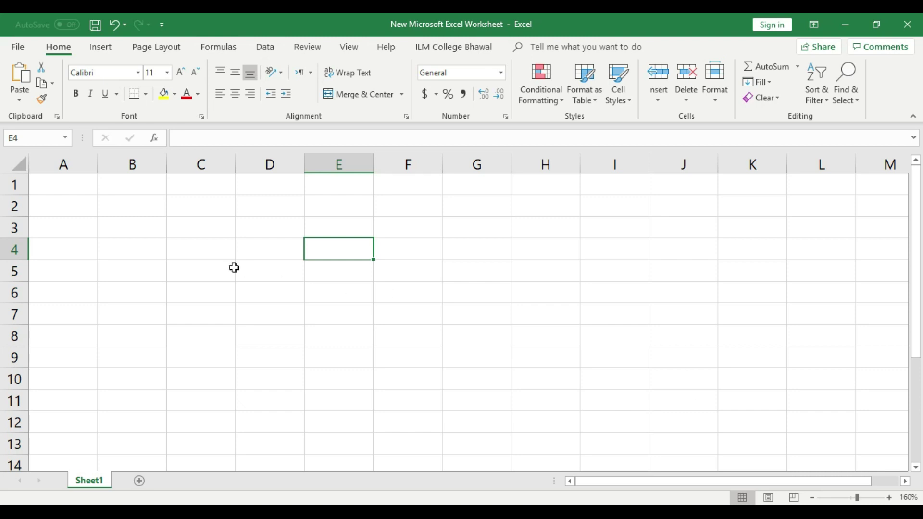
{"action": "left_click", "coordinate": [150, 229]}
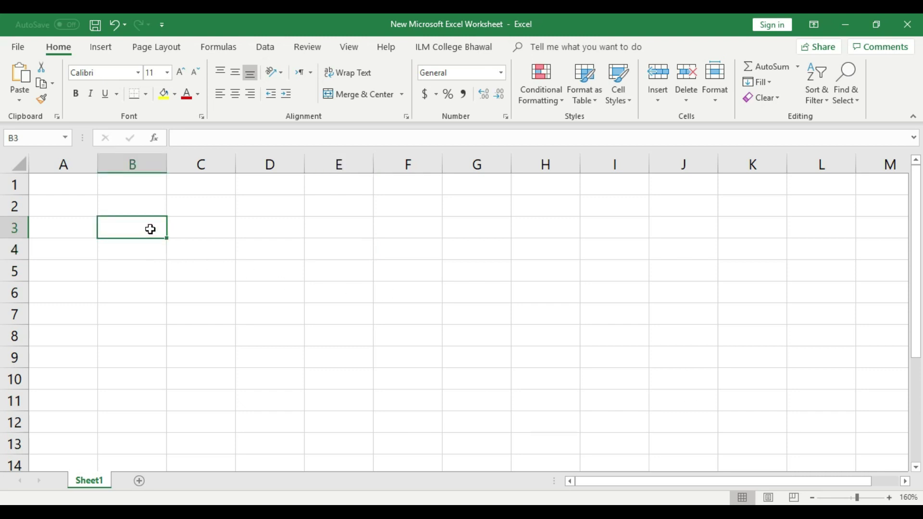
{"action": "type", "text": "Lahore"}
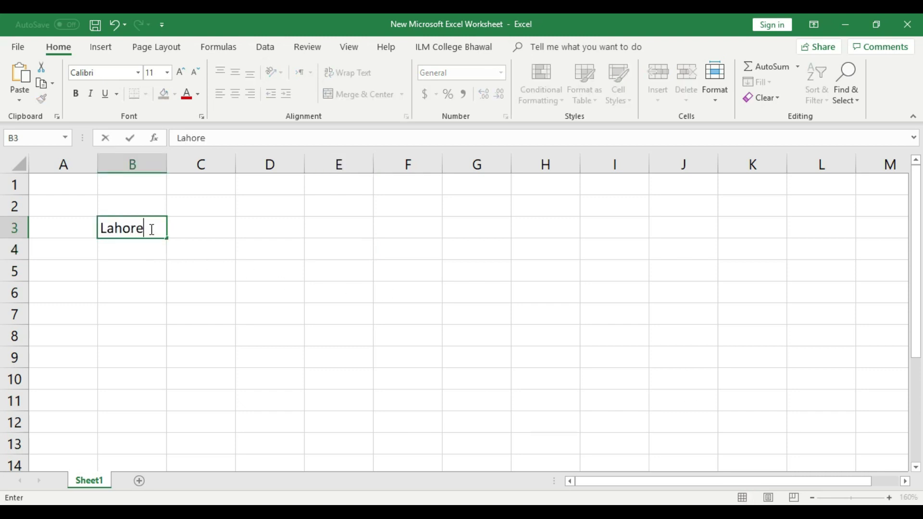
{"action": "key", "text": "Return"}
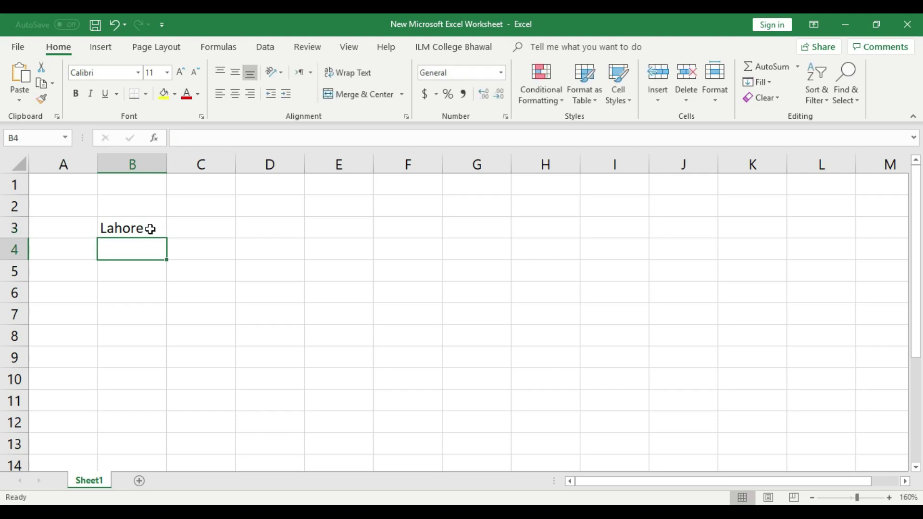
{"action": "type", "text": "Karachi"}
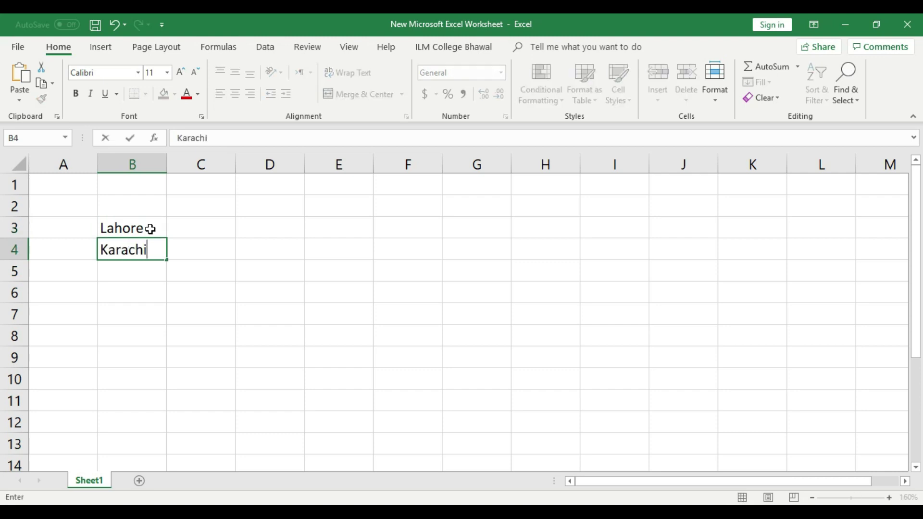
{"action": "key", "text": "Return"}
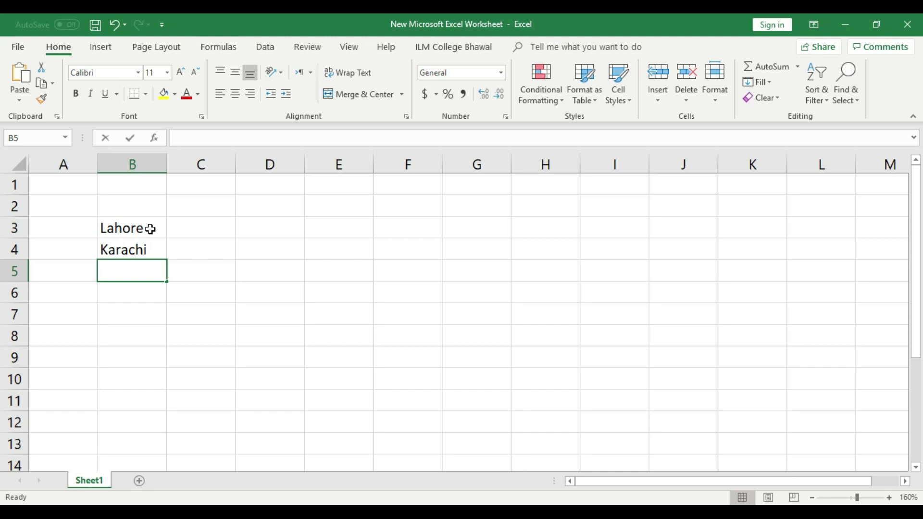
{"action": "type", "text": "Sind"}
{"action": "key", "text": "Return"}
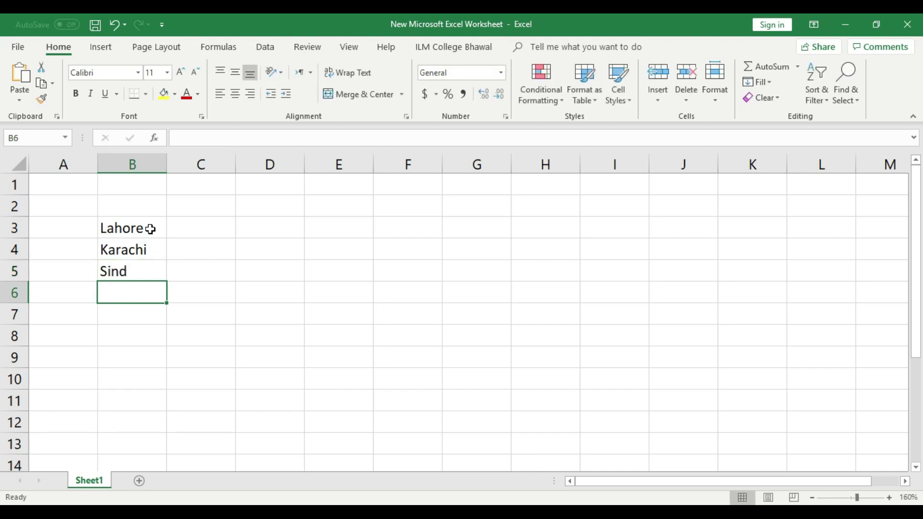
{"action": "key", "text": "Up"}
{"action": "type", "text": "S"}
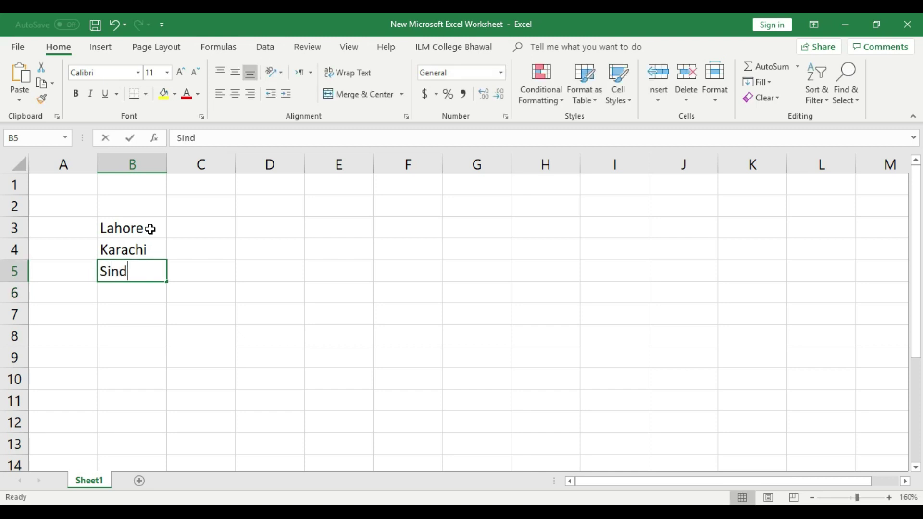
{"action": "type", "text": "indh"}
{"action": "key", "text": "Return"}
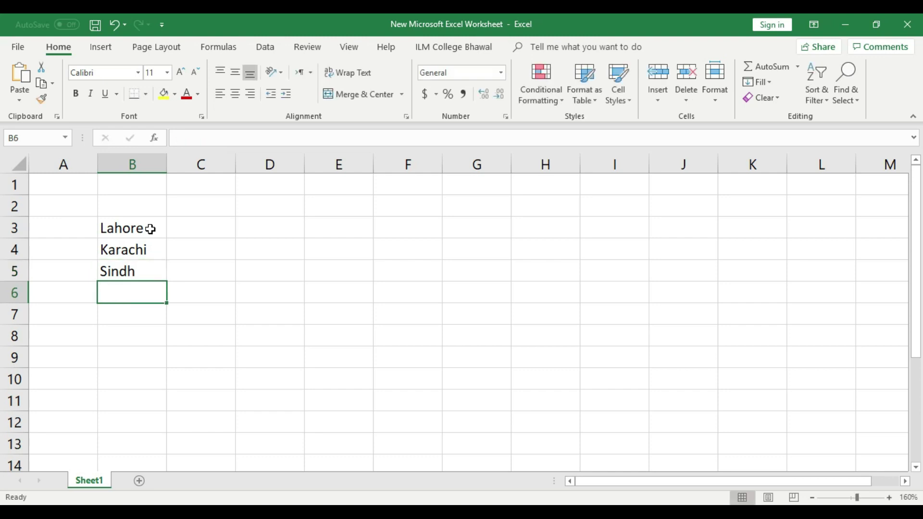
Enter Punjab, Kpk, Gujrat, India, Pakistan and Japan in B6:B11, then select the list.
{"action": "type", "text": "Punjab"}
{"action": "key", "text": "Return"}
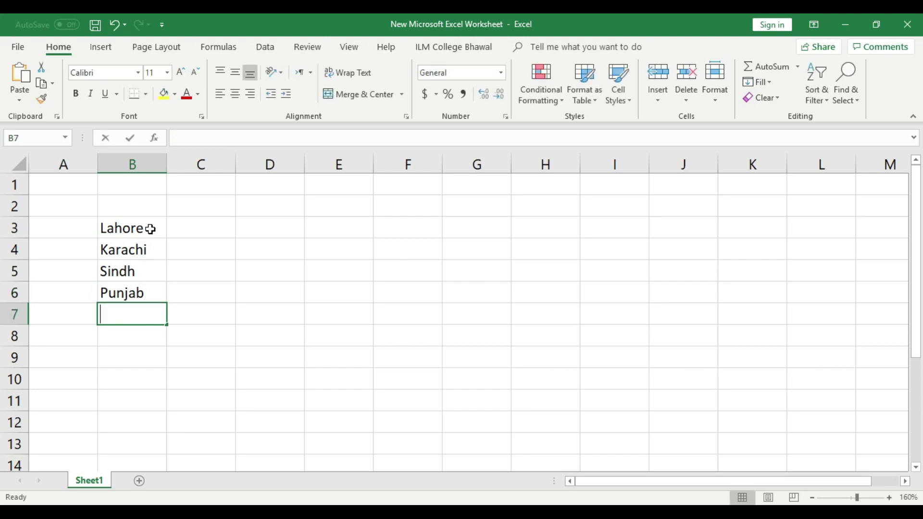
{"action": "type", "text": "Kpk"}
{"action": "key", "text": "Return"}
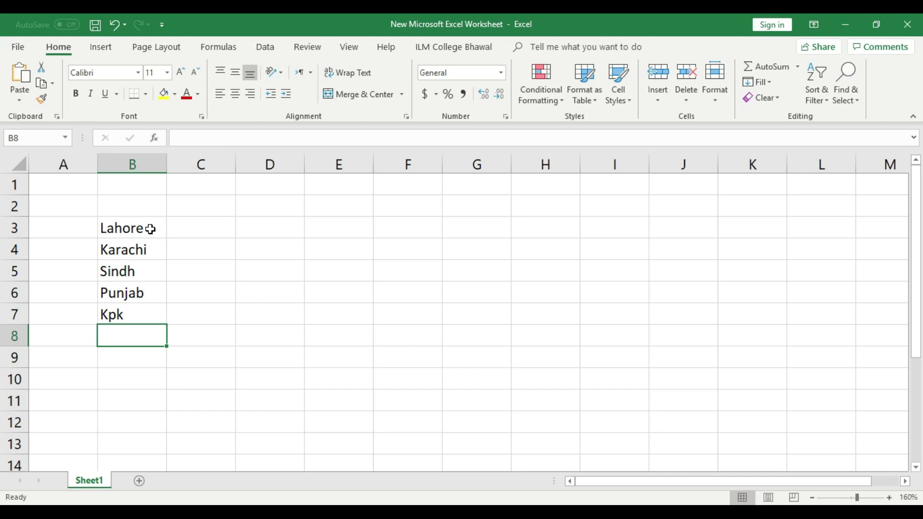
{"action": "type", "text": "Gujrat"}
{"action": "key", "text": "Return"}
{"action": "type", "text": "India"}
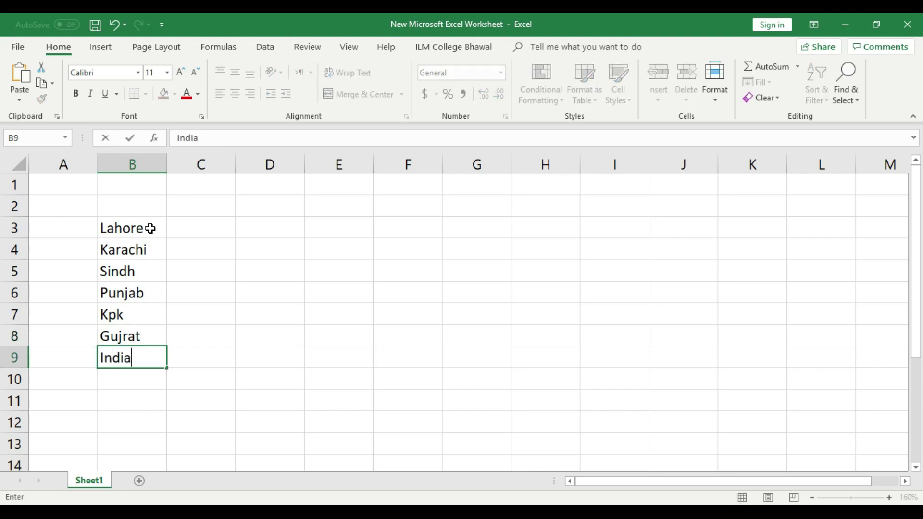
{"action": "key", "text": "Return"}
{"action": "type", "text": "Pakistan"}
{"action": "key", "text": "Return"}
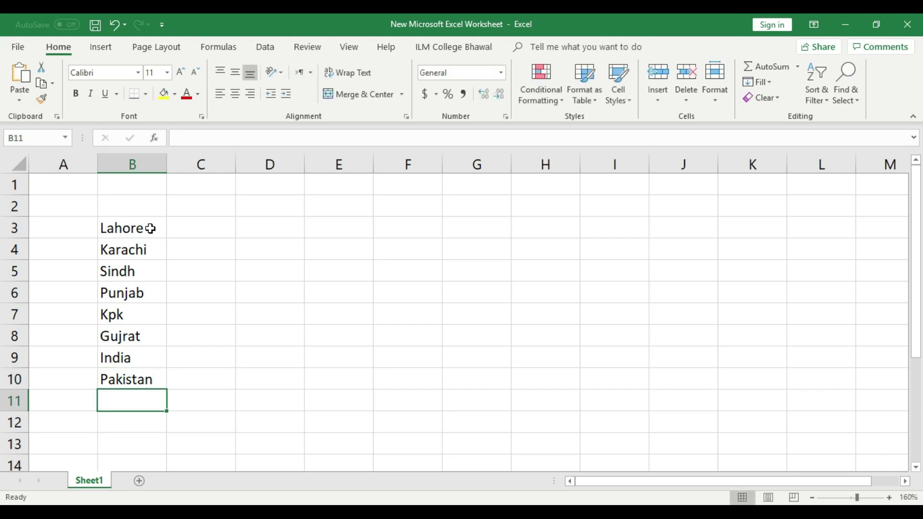
{"action": "type", "text": "Japan"}
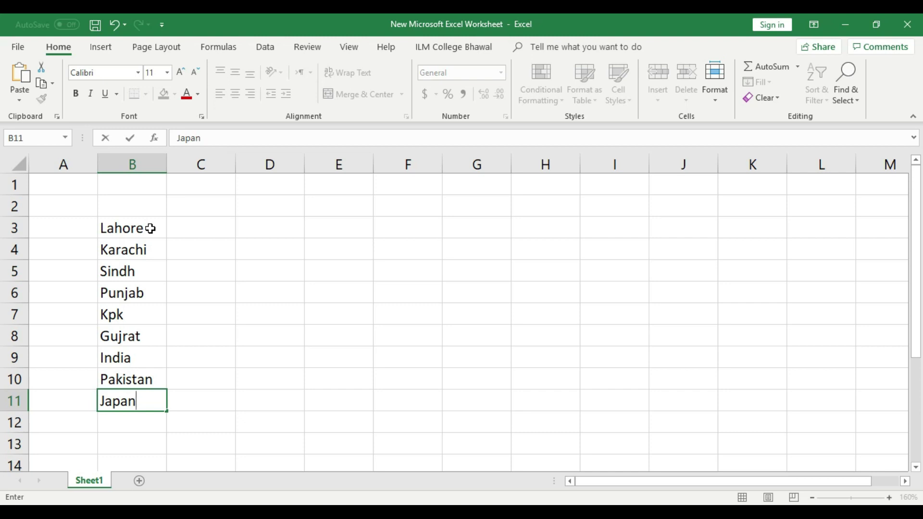
{"action": "key", "text": "Tab"}
{"action": "left_click_drag", "start_coordinate": [142, 226], "coordinate": [140, 403]}
Start a second list in column D with Karachi, Punjab, Lahore and Sindh.
{"action": "left_click", "coordinate": [215, 228]}
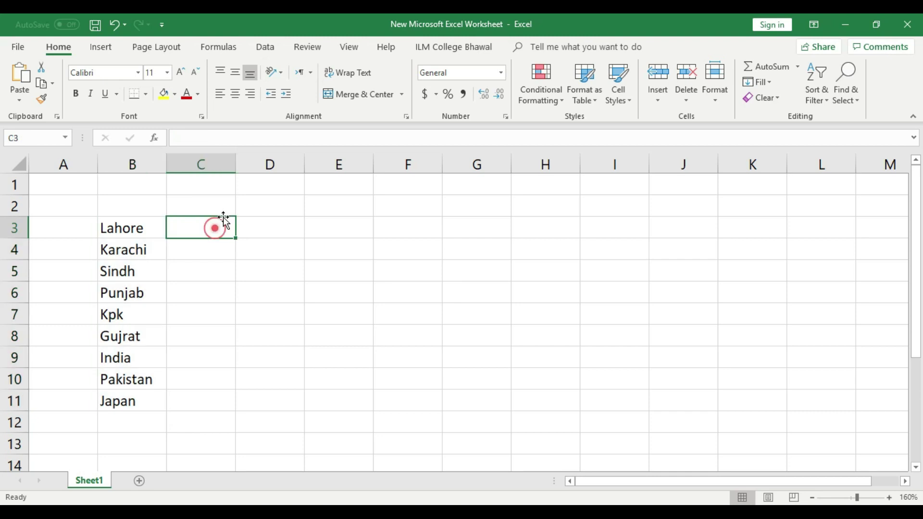
{"action": "left_click", "coordinate": [238, 162]}
{"action": "left_click", "coordinate": [276, 221]}
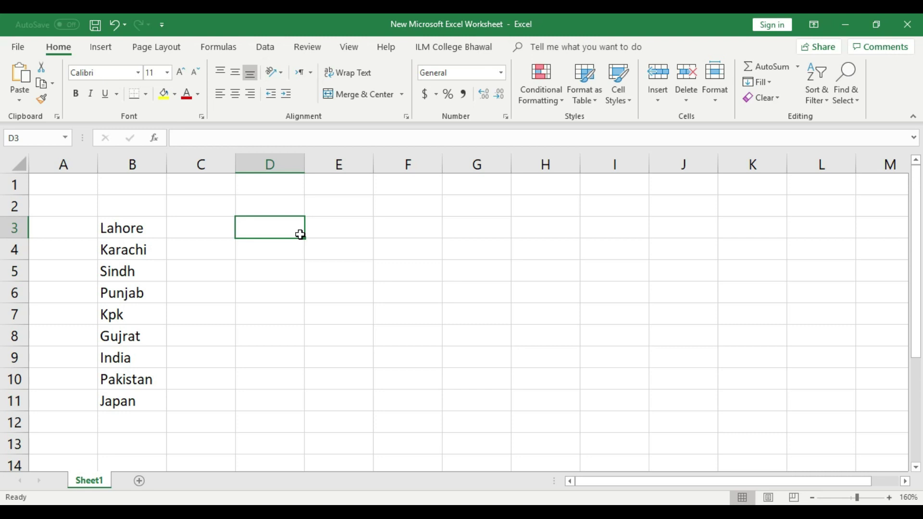
{"action": "type", "text": "Karachi"}
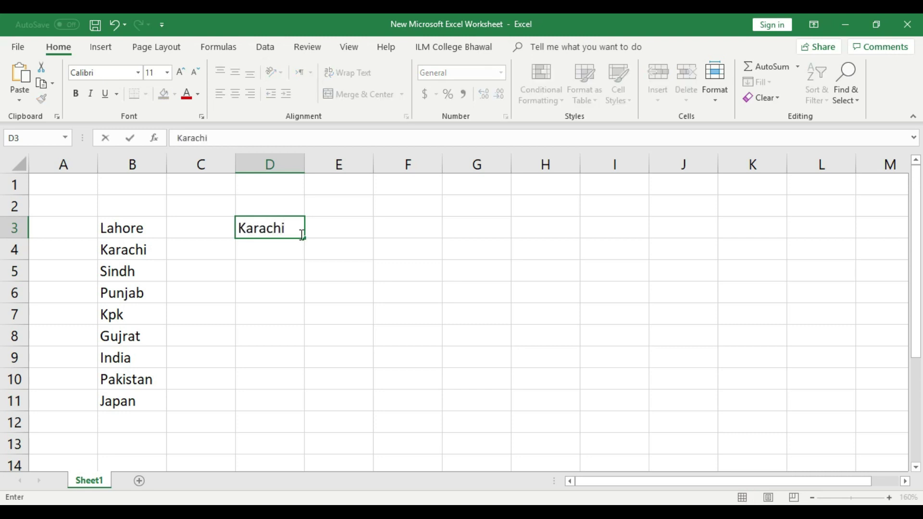
{"action": "key", "text": "Return"}
{"action": "key", "text": "Down"}
{"action": "key", "text": "Up"}
{"action": "key", "text": "Down"}
{"action": "key", "text": "Down"}
{"action": "key", "text": "Up"}
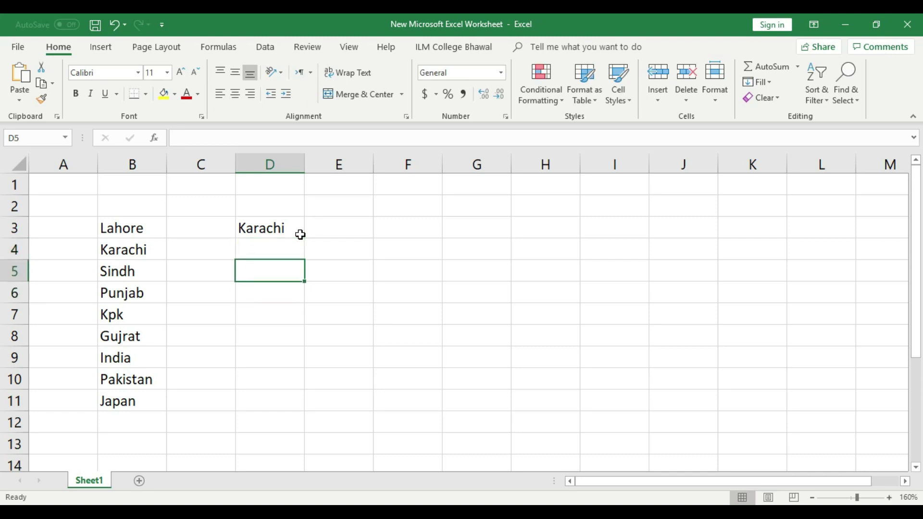
{"action": "type", "text": "Punjab"}
{"action": "key", "text": "Return"}
{"action": "key", "text": "Down"}
{"action": "key", "text": "Down"}
{"action": "type", "text": "Lahore"}
{"action": "key", "text": "Return"}
{"action": "key", "text": "Down"}
{"action": "key", "text": "Down"}
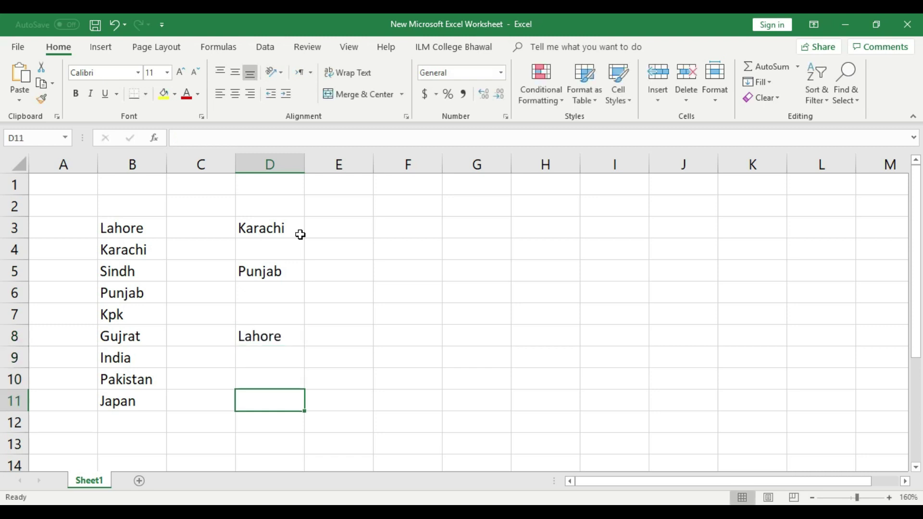
{"action": "type", "text": "Sin"}
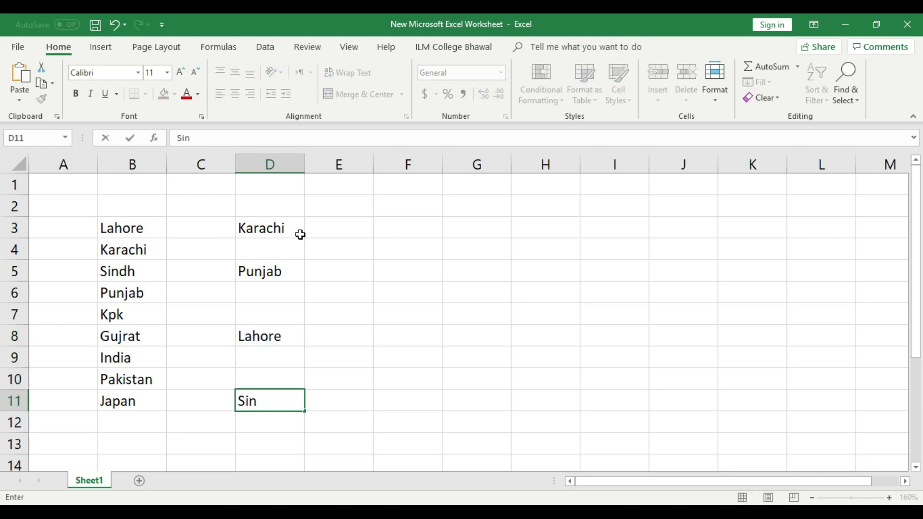
{"action": "type", "text": "dh"}
{"action": "key", "text": "Up"}
{"action": "key", "text": "Up"}
Fill the remaining column D cells with Gujrat, Kpk, Japn, Pakistan and indan.
{"action": "type", "text": "Gujrat"}
{"action": "key", "text": "Up"}
{"action": "key", "text": "Up"}
{"action": "key", "text": "Up"}
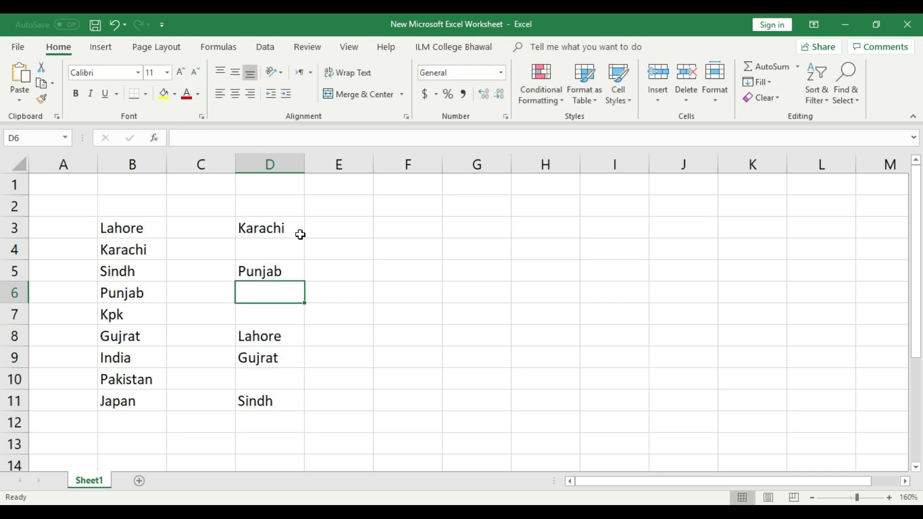
{"action": "type", "text": "Kpk"}
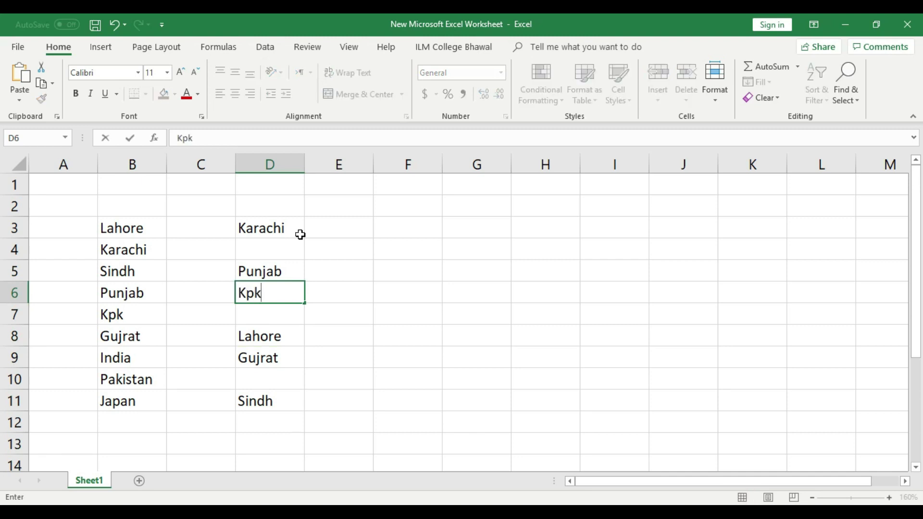
{"action": "key", "text": "Return"}
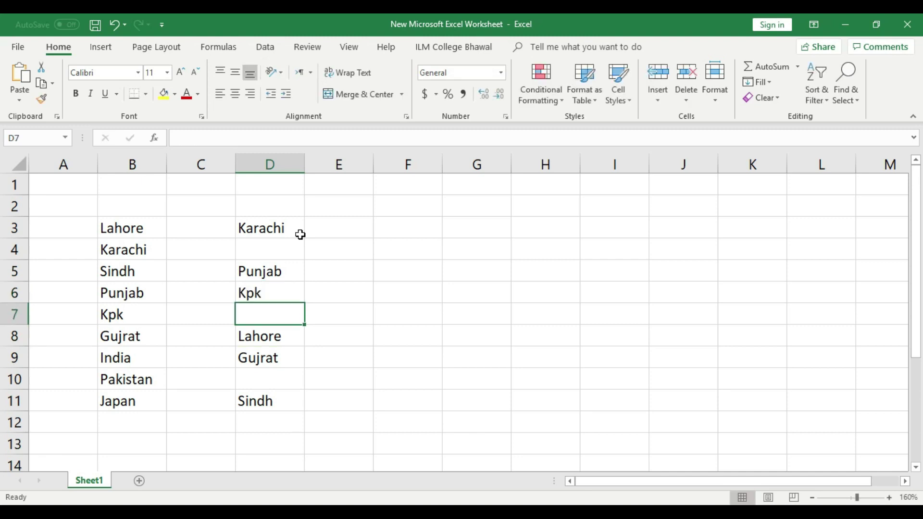
{"action": "key", "text": "Up"}
{"action": "key", "text": "Up"}
{"action": "key", "text": "Up"}
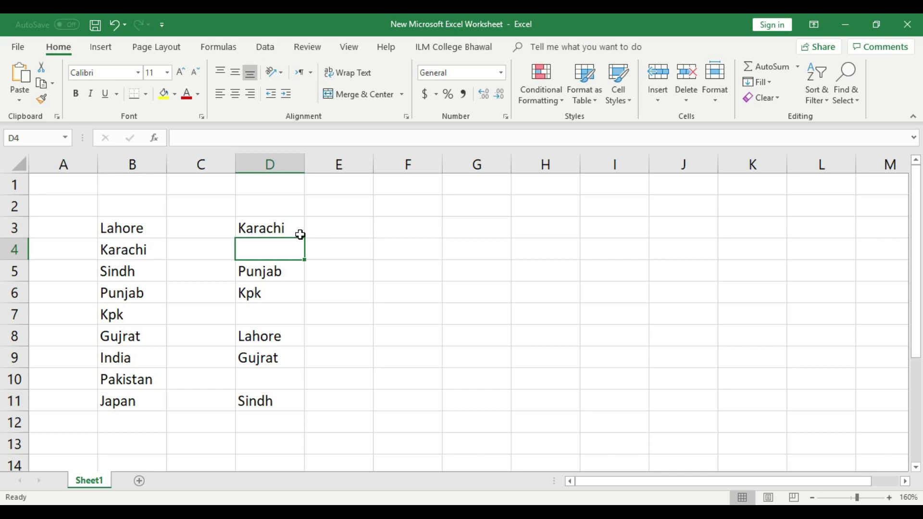
{"action": "type", "text": "Japn"}
{"action": "key", "text": "Return"}
{"action": "key", "text": "Down"}
{"action": "key", "text": "Down"}
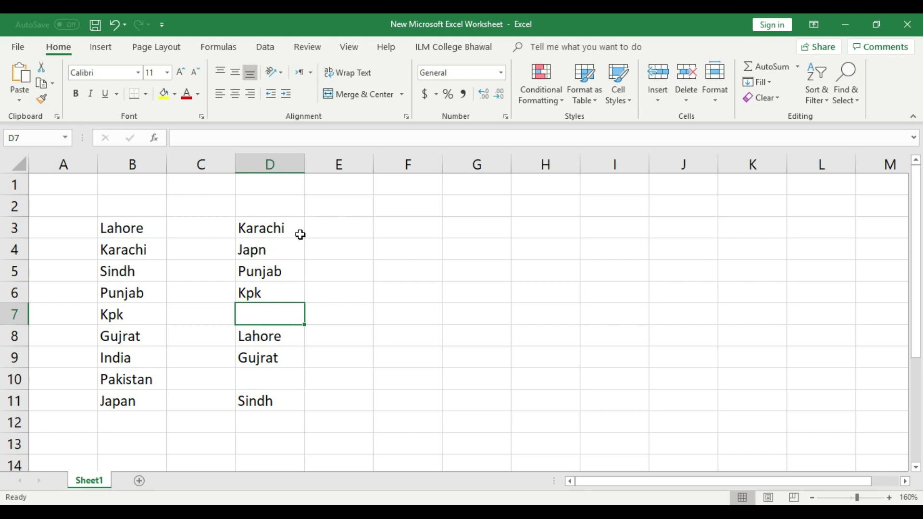
{"action": "type", "text": "Pakistan"}
{"action": "key", "text": "Return"}
{"action": "key", "text": "Down"}
{"action": "key", "text": "Down"}
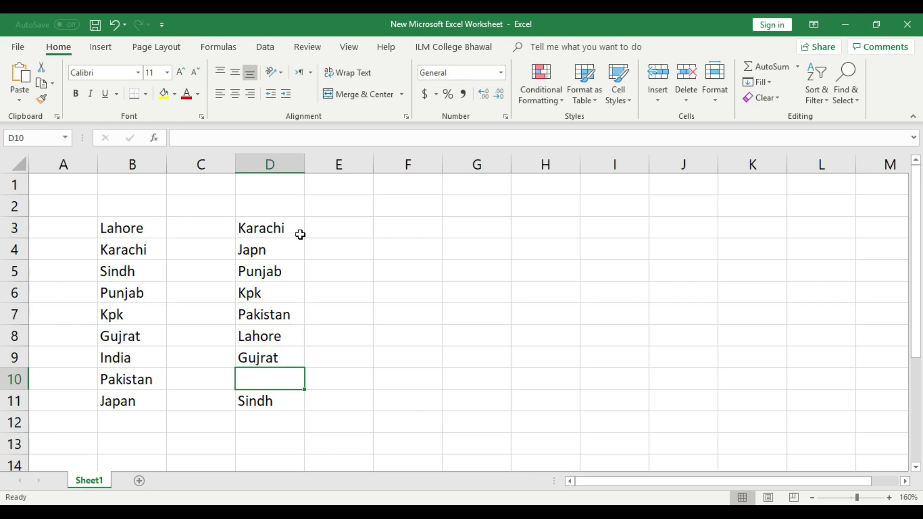
{"action": "type", "text": "indan"}
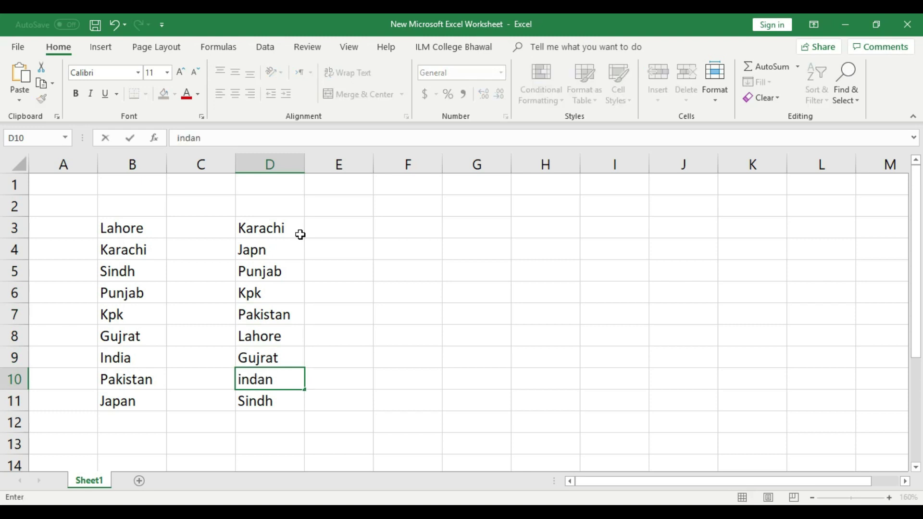
{"action": "left_click", "coordinate": [365, 271]}
Correct the D10 entry from indan to Indan.
{"action": "double_click", "coordinate": [242, 380]}
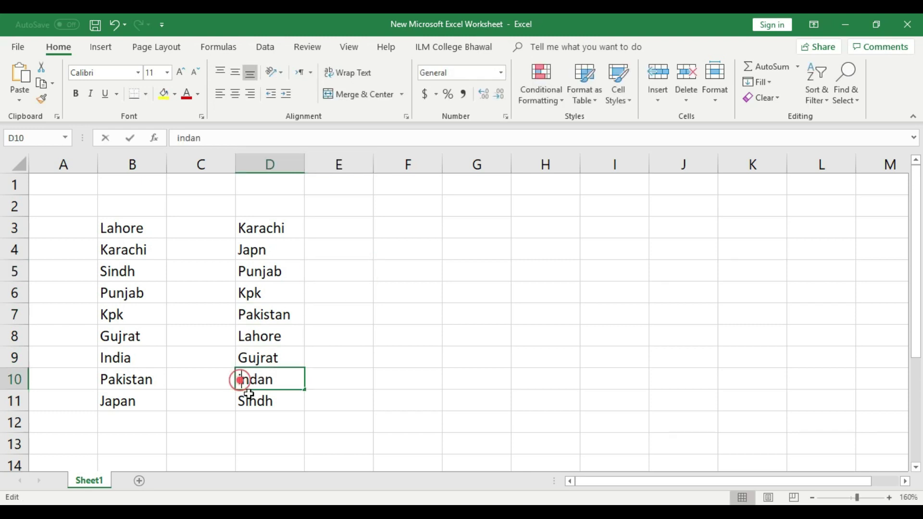
{"action": "key", "text": "BackSpace"}
{"action": "type", "text": "I"}
{"action": "left_click", "coordinate": [394, 383]}
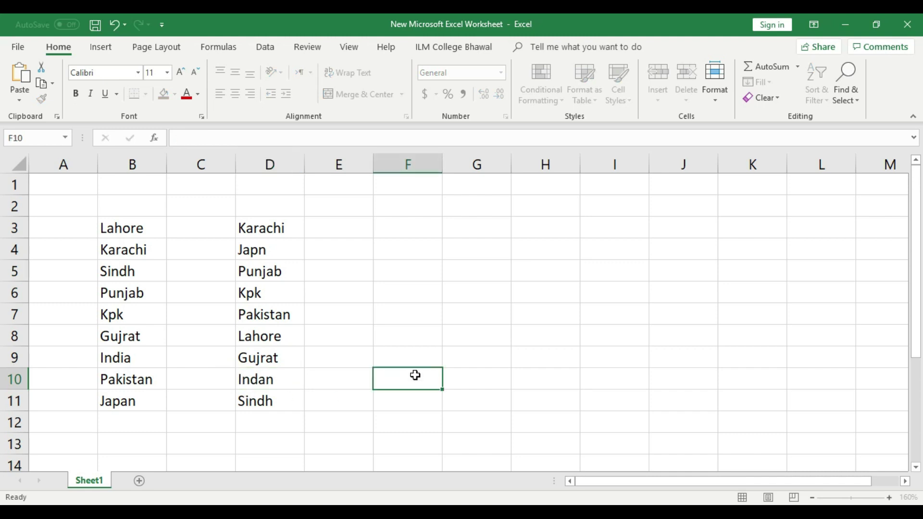
{"action": "left_click", "coordinate": [203, 231]}
Enter 19-001 in C3, fill the series to 19-009, centre it and autofit column C.
{"action": "type", "text": "19-"}
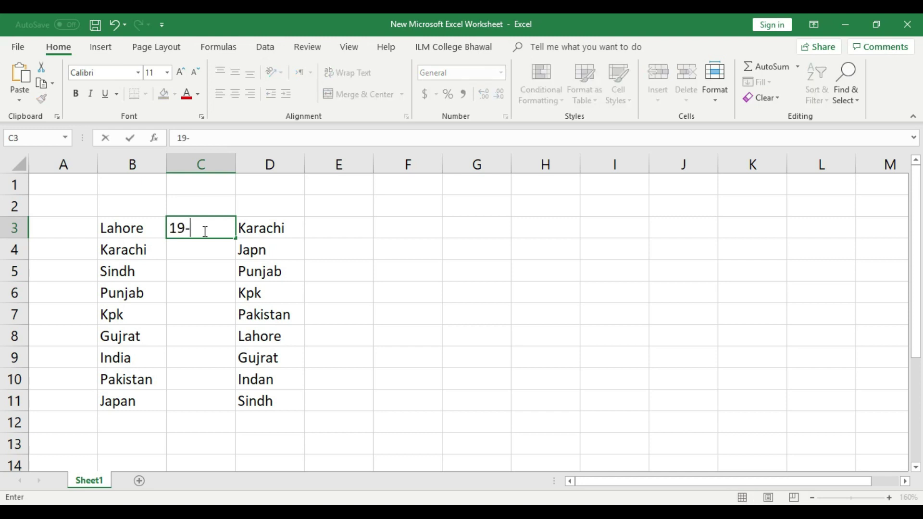
{"action": "type", "text": "001"}
{"action": "left_click", "coordinate": [218, 278]}
{"action": "left_click", "coordinate": [215, 230]}
{"action": "left_click_drag", "start_coordinate": [235, 238], "coordinate": [231, 406]}
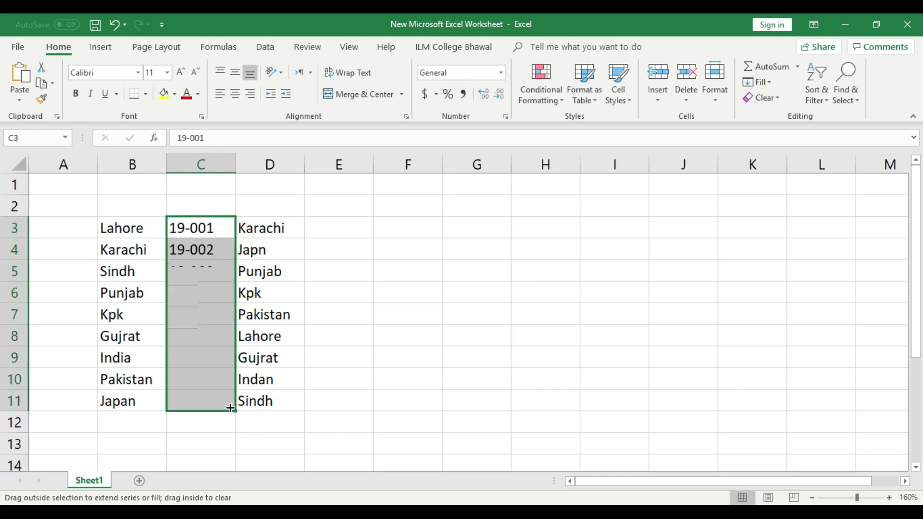
{"action": "left_click", "coordinate": [236, 95]}
{"action": "double_click", "coordinate": [235, 164]}
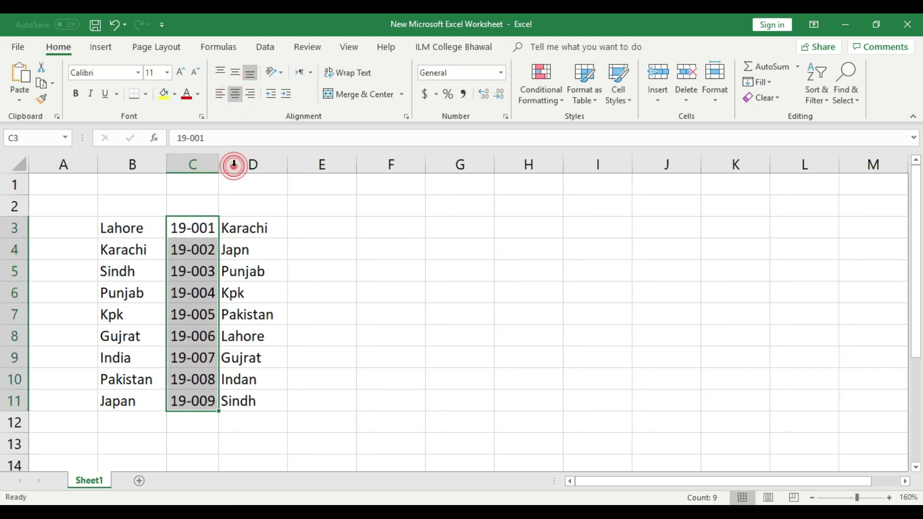
{"action": "left_click", "coordinate": [284, 233]}
{"action": "left_click", "coordinate": [344, 233]}
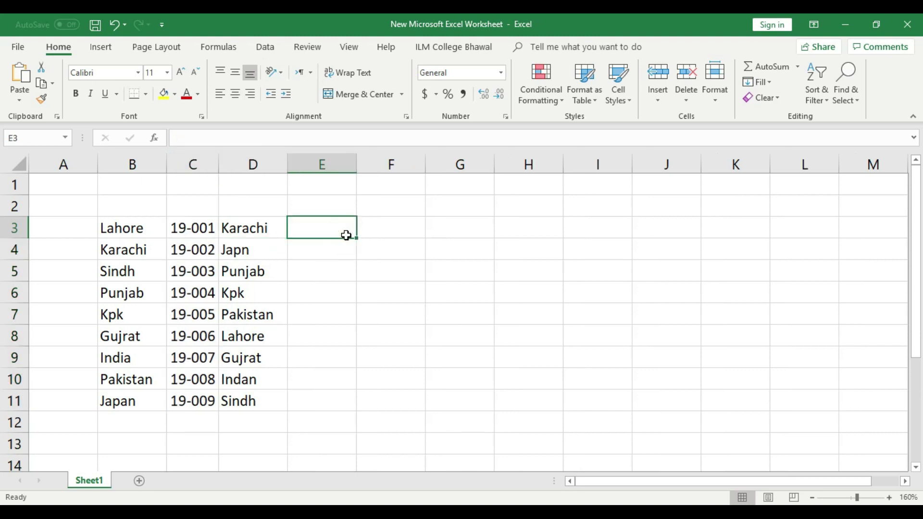
Widen column E and type an Address header in E2.
{"action": "left_click_drag", "start_coordinate": [357, 165], "coordinate": [533, 167]}
{"action": "left_click_drag", "start_coordinate": [472, 172], "coordinate": [472, 172]}
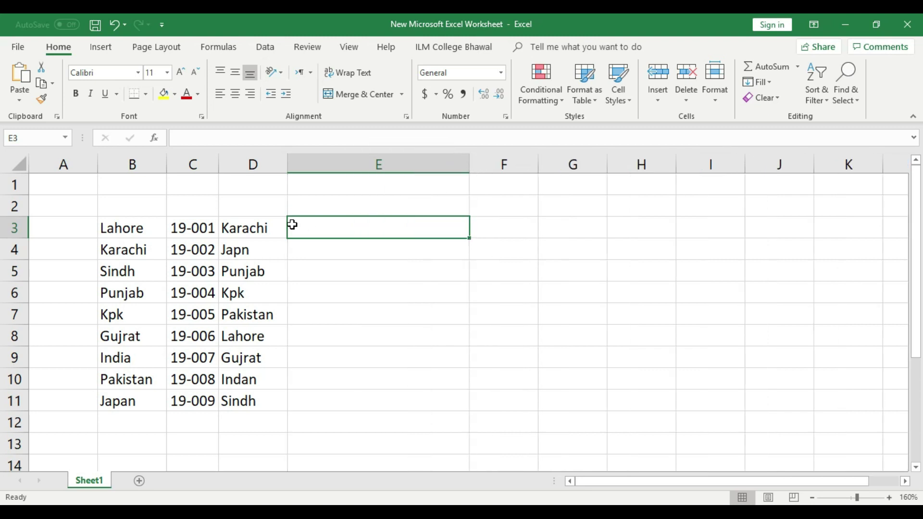
{"action": "left_click", "coordinate": [330, 209]}
{"action": "type", "text": "Address"}
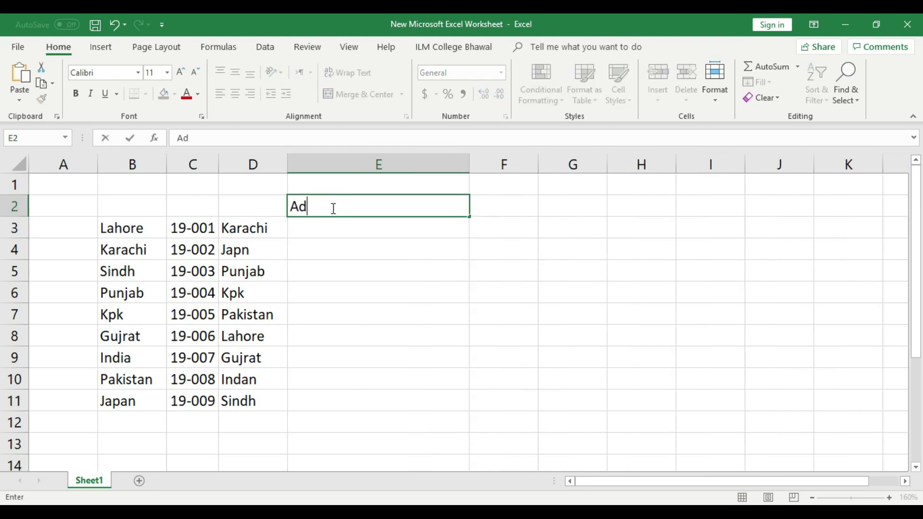
{"action": "left_click", "coordinate": [369, 234]}
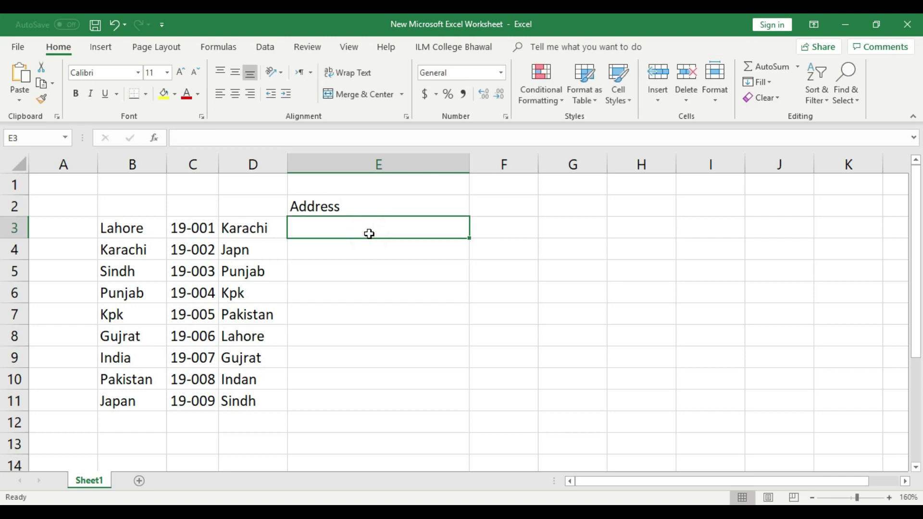
Enter Orani Town in E3 and Baldia Town in E4, then clear E2.
{"action": "type", "text": "House"}
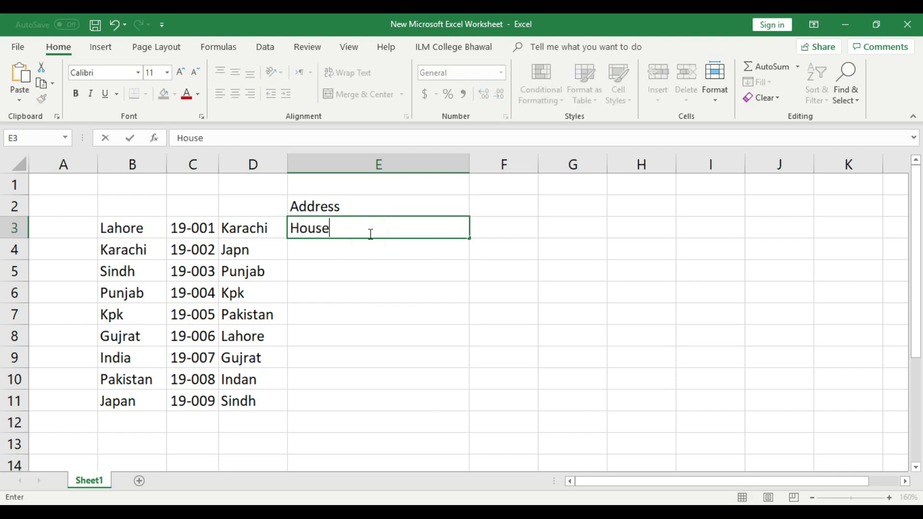
{"action": "key", "text": "BackSpace"}
{"action": "key", "text": "BackSpace"}
{"action": "key", "text": "BackSpace"}
{"action": "key", "text": "BackSpace"}
{"action": "key", "text": "BackSpace"}
{"action": "type", "text": "Orani"}
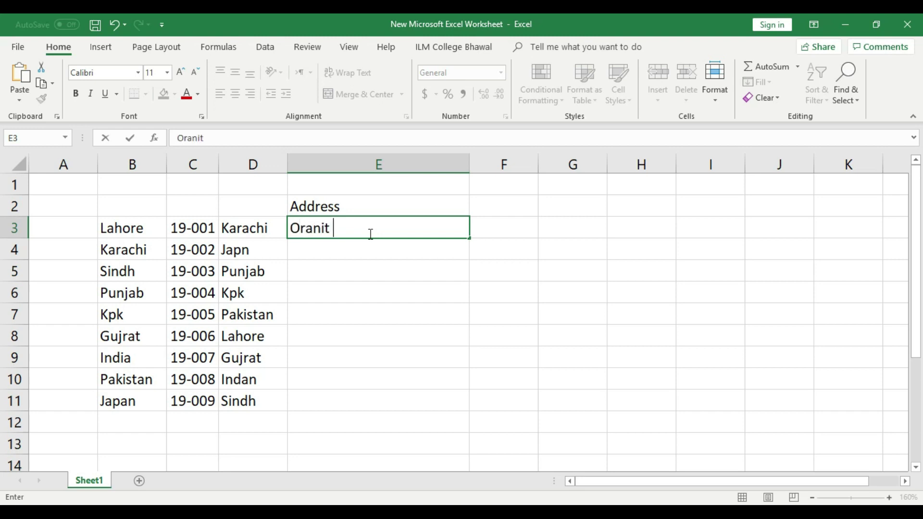
{"action": "type", "text": " Town"}
{"action": "key", "text": "Return"}
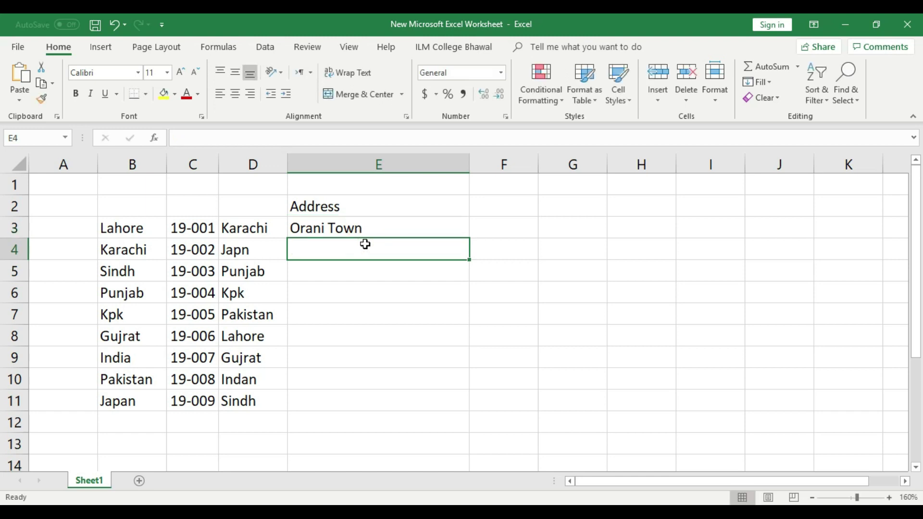
{"action": "type", "text": "Baldia Town"}
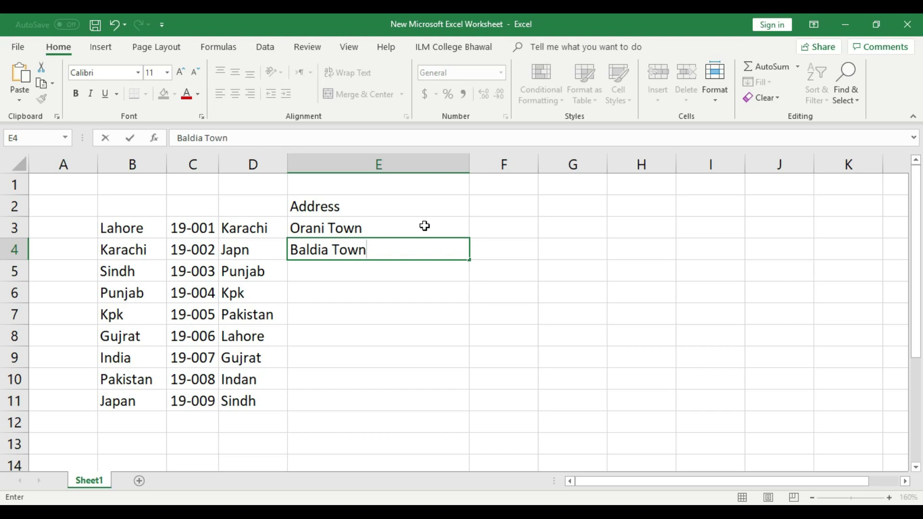
{"action": "left_click", "coordinate": [403, 265]}
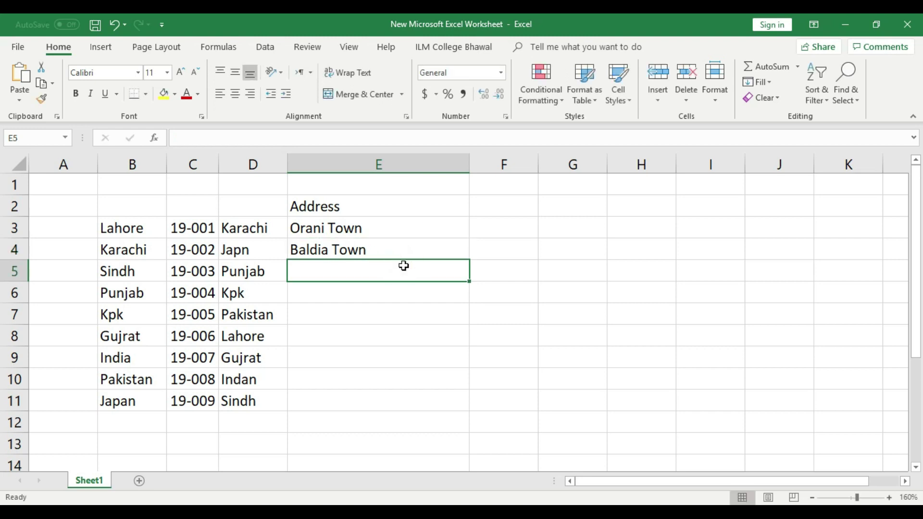
{"action": "type", "text": "Il"}
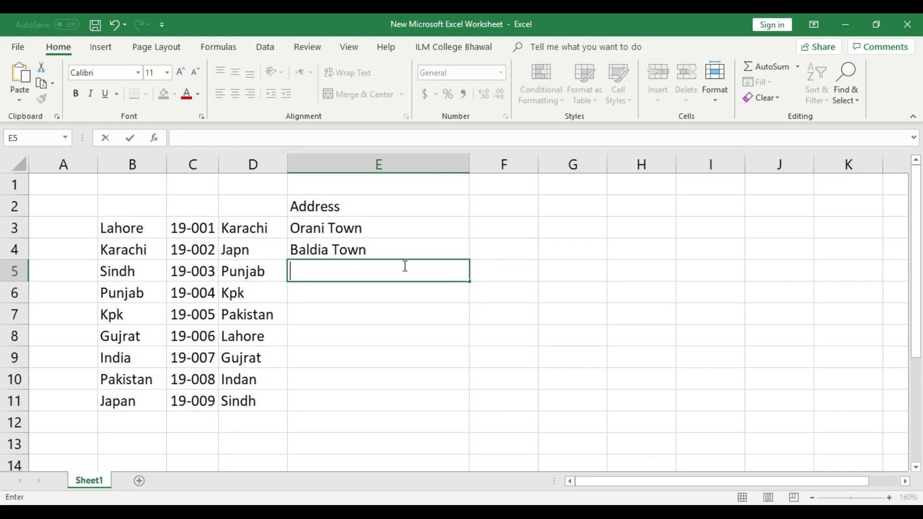
{"action": "left_click", "coordinate": [356, 306]}
{"action": "left_click", "coordinate": [355, 273]}
{"action": "left_click", "coordinate": [334, 206]}
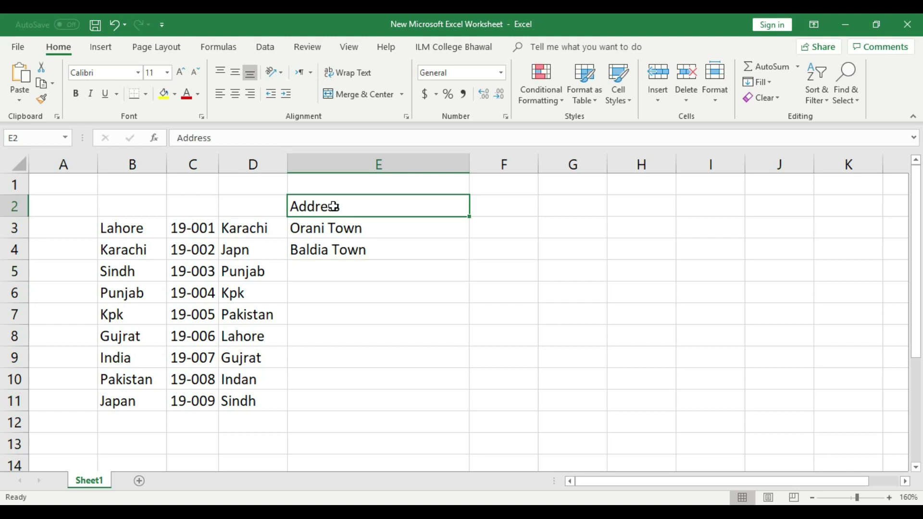
{"action": "key", "text": "Delete"}
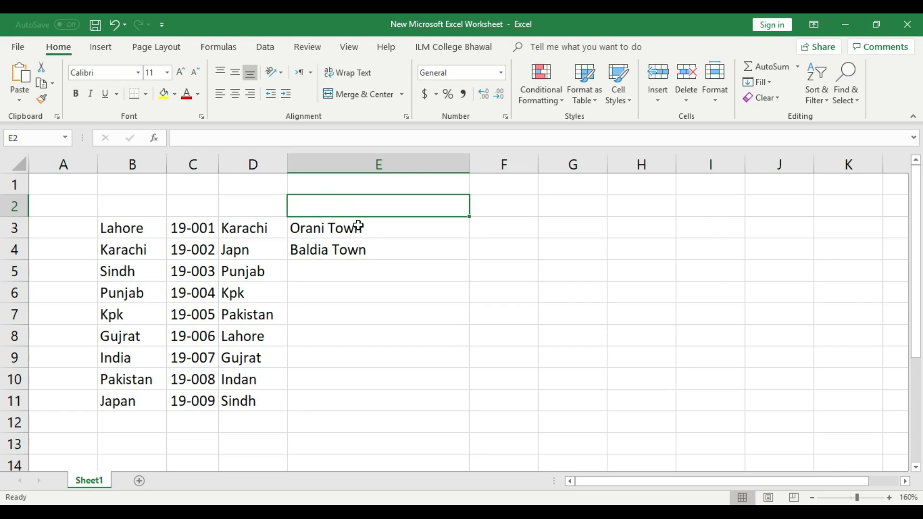
Add Korangi in E5 and autofit column E to the town names.
{"action": "left_click_drag", "start_coordinate": [358, 226], "coordinate": [358, 269]}
{"action": "left_click", "coordinate": [358, 275]}
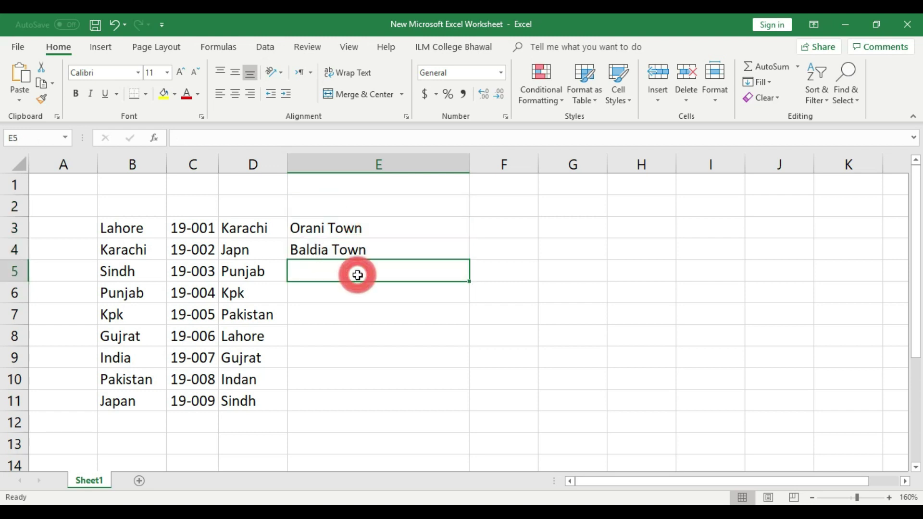
{"action": "left_click", "coordinate": [441, 255]}
{"action": "left_click", "coordinate": [449, 231]}
{"action": "left_click", "coordinate": [450, 273]}
{"action": "left_click", "coordinate": [458, 227]}
{"action": "left_click", "coordinate": [447, 279]}
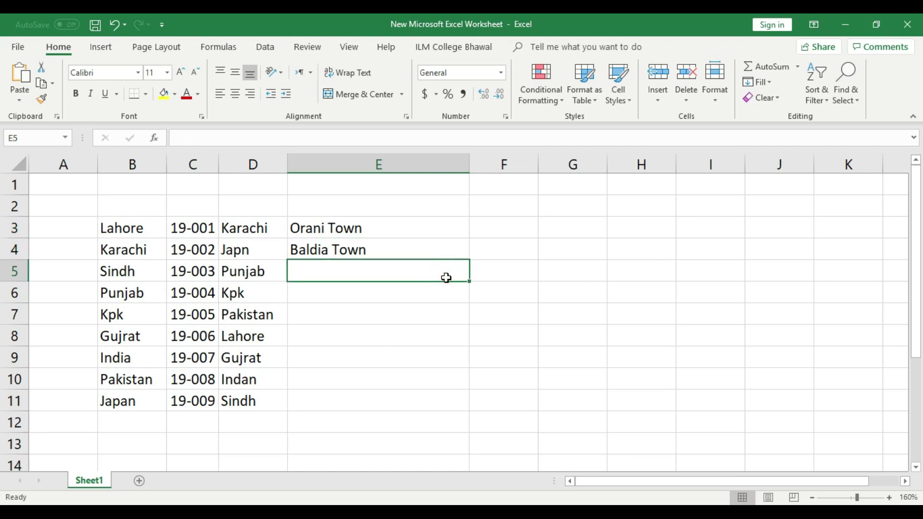
{"action": "type", "text": "Korangi"}
{"action": "key", "text": "Return"}
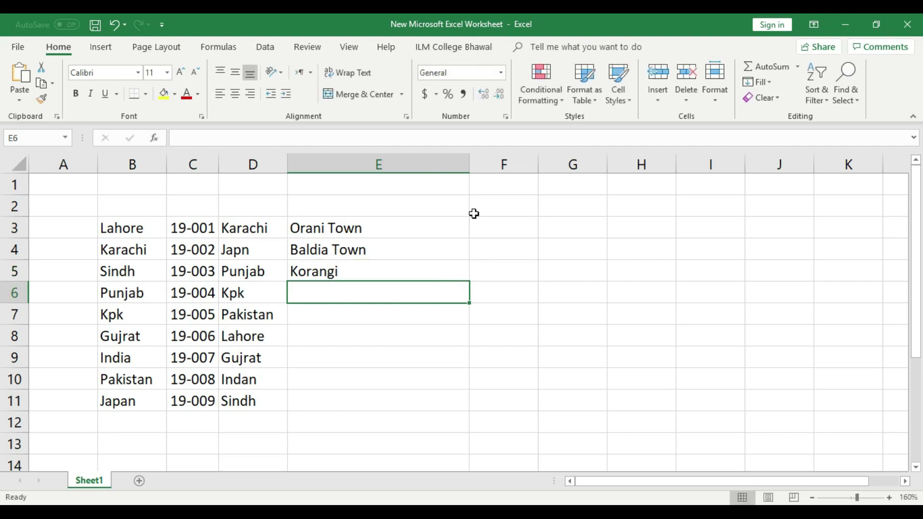
{"action": "double_click", "coordinate": [470, 164]}
Copy the three towns from E3:E5 into E6 and E9, then save the workbook.
{"action": "left_click_drag", "start_coordinate": [343, 228], "coordinate": [349, 268]}
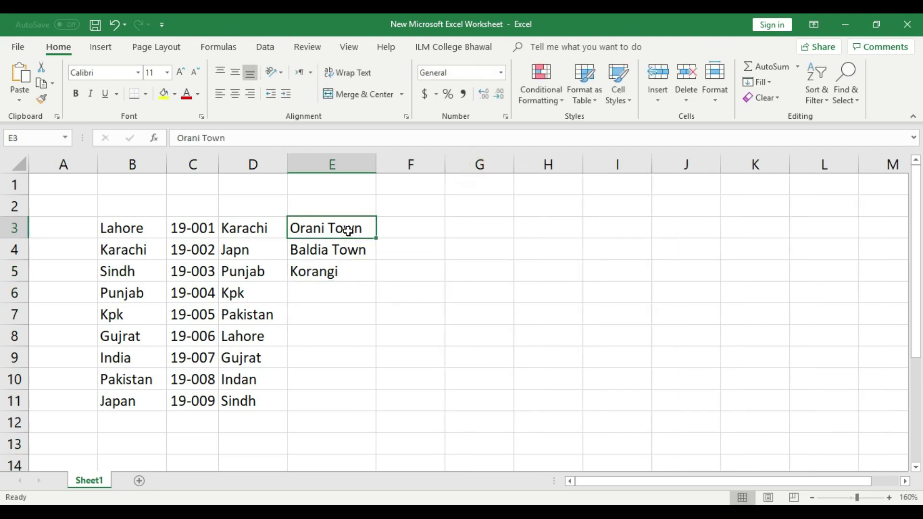
{"action": "key", "text": "ctrl+c"}
{"action": "left_click", "coordinate": [340, 290]}
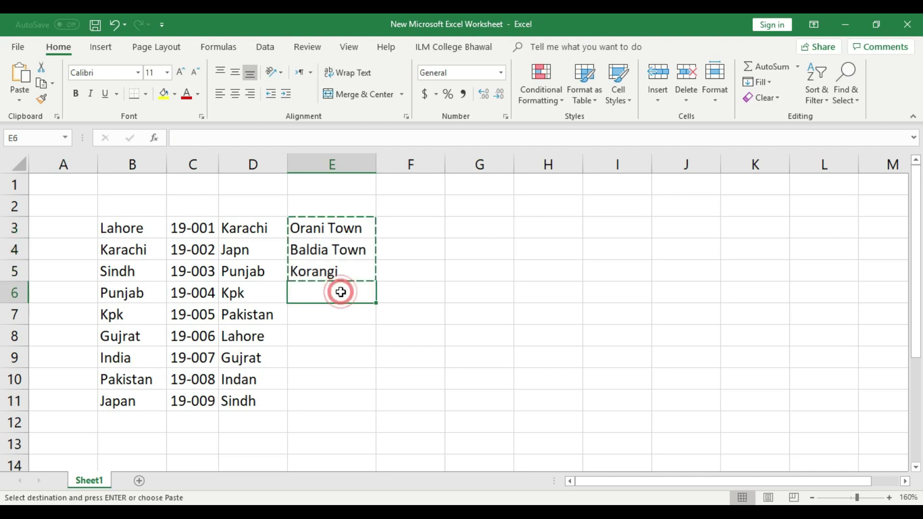
{"action": "key", "text": "ctrl+v"}
{"action": "left_click", "coordinate": [342, 365]}
{"action": "key", "text": "ctrl+v"}
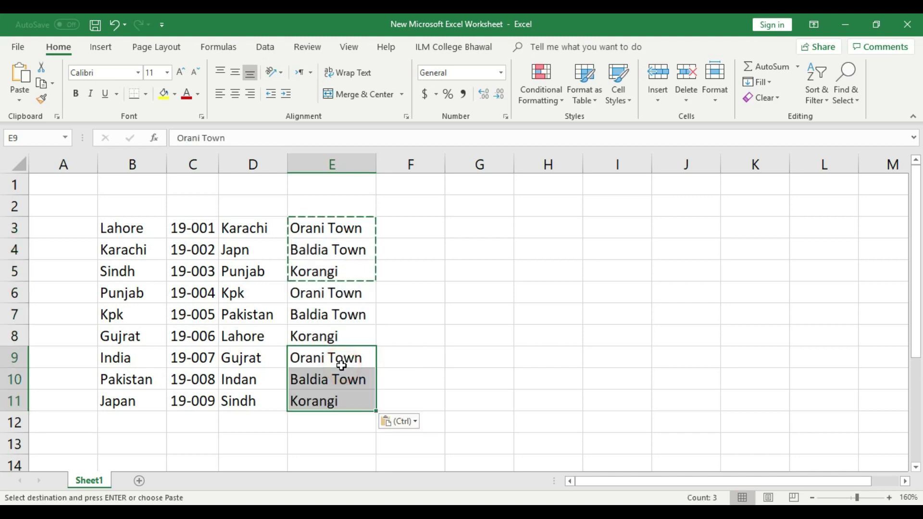
{"action": "key", "text": "ctrl+s"}
{"action": "left_click", "coordinate": [422, 358]}
Widen column F and enter the first four first names in F3:F6.
{"action": "left_click", "coordinate": [416, 232]}
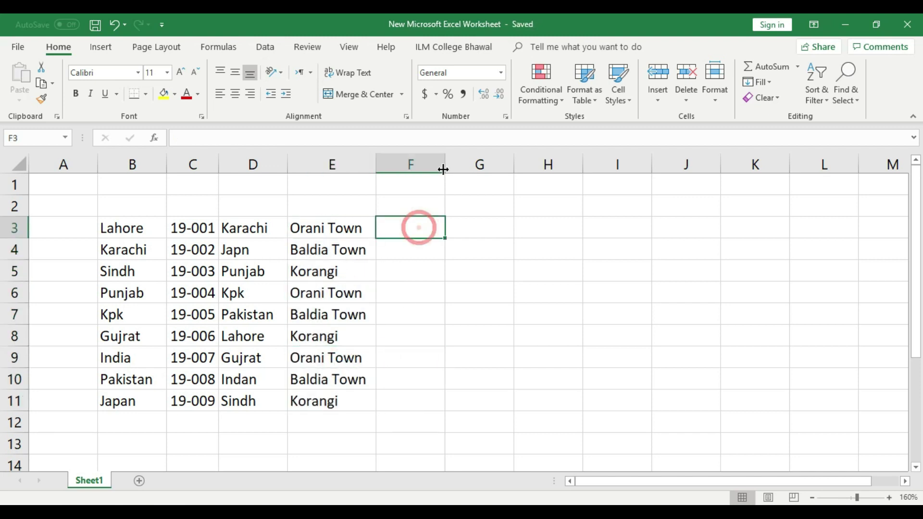
{"action": "left_click_drag", "start_coordinate": [444, 165], "coordinate": [468, 165]}
{"action": "left_click", "coordinate": [433, 269]}
{"action": "left_click", "coordinate": [434, 226]}
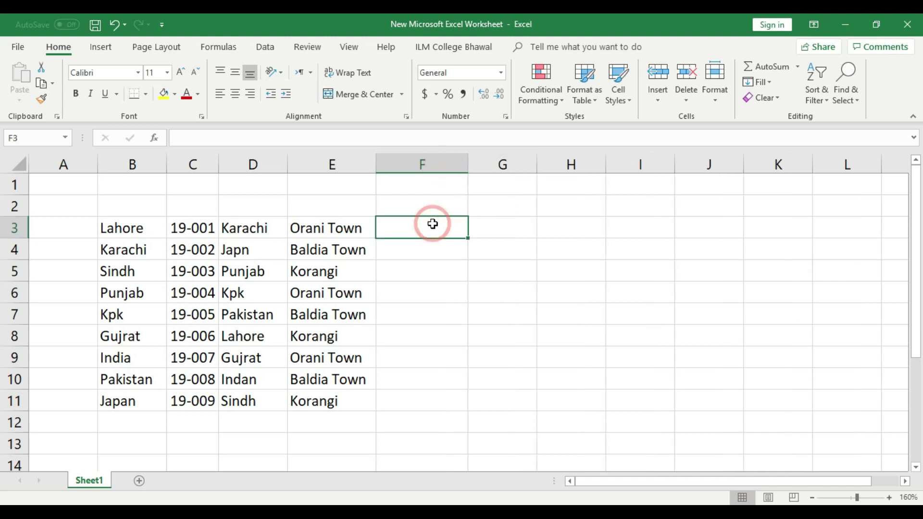
{"action": "type", "text": "Arsalan"}
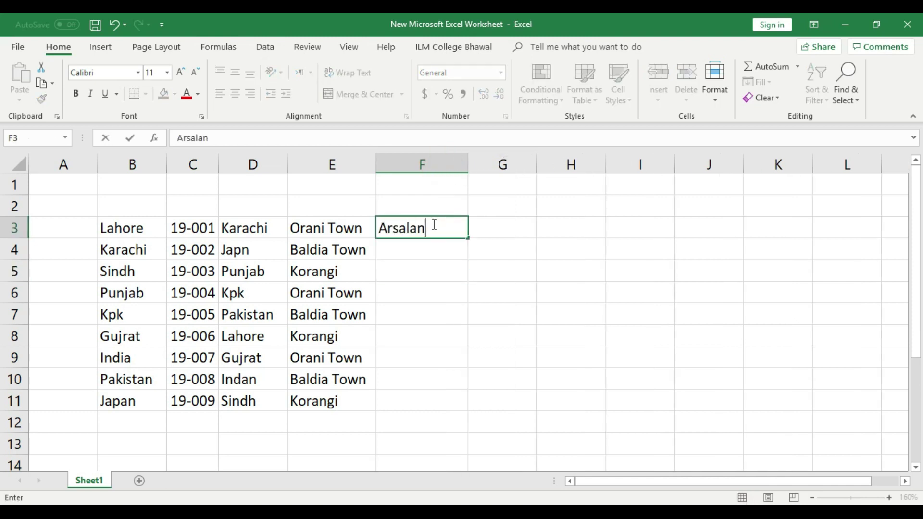
{"action": "left_click", "coordinate": [419, 248]}
{"action": "type", "text": "Samra"}
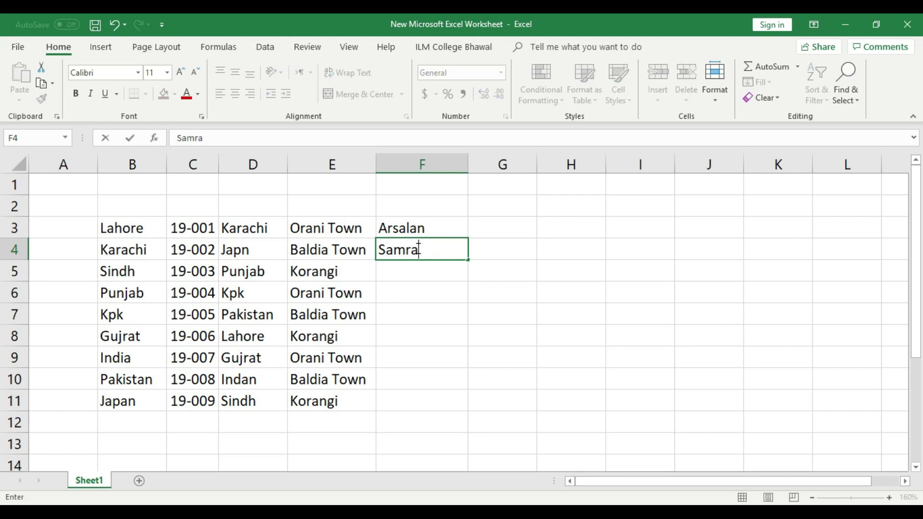
{"action": "left_click", "coordinate": [407, 263]}
{"action": "type", "text": "Aleeza"}
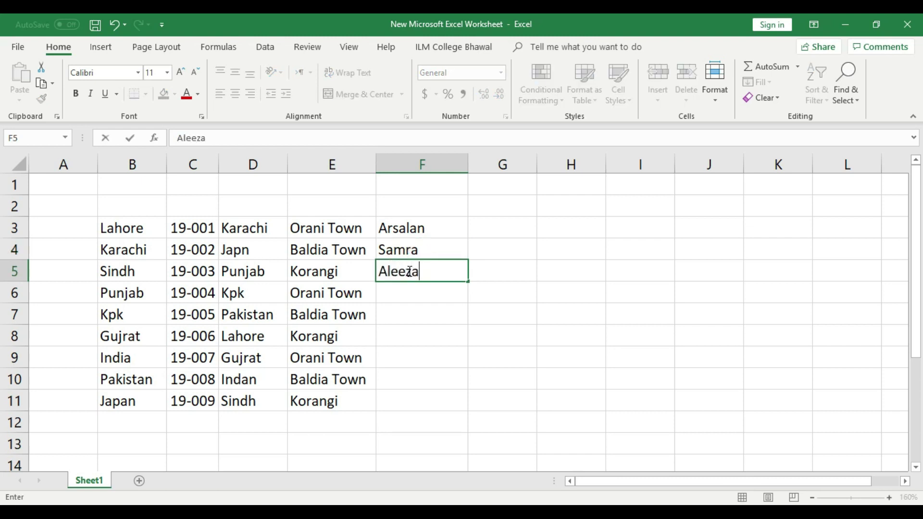
{"action": "left_click", "coordinate": [418, 295]}
{"action": "type", "text": "Kiran"}
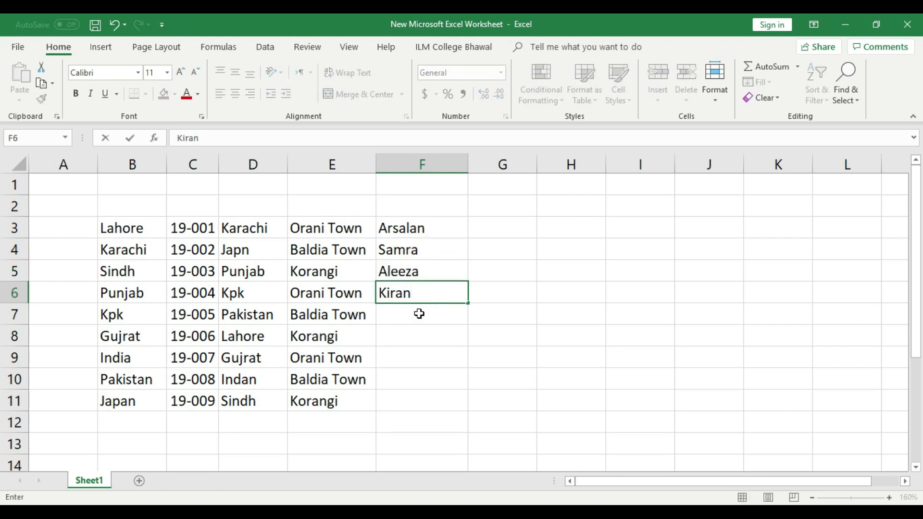
{"action": "left_click", "coordinate": [419, 314]}
Enter the remaining five first names in F7:F11.
{"action": "type", "text": "Ahmed"}
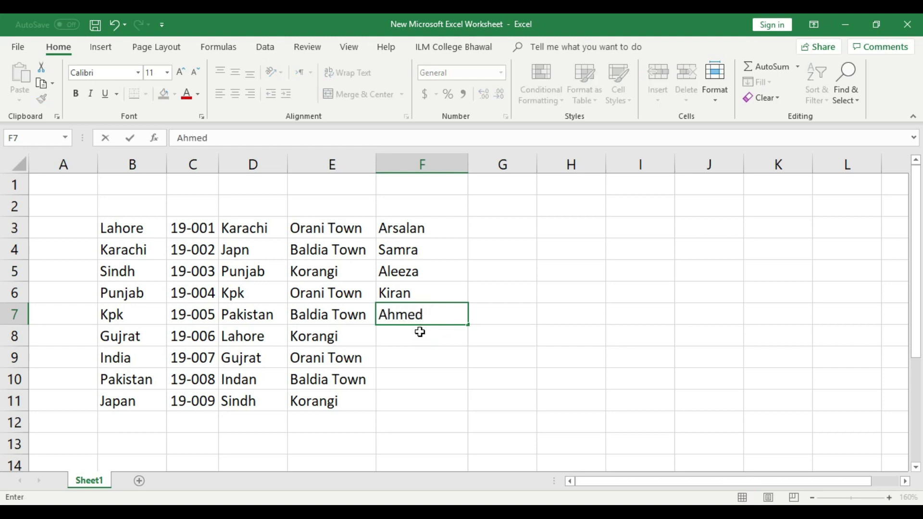
{"action": "left_click", "coordinate": [420, 332]}
{"action": "type", "text": "Kha"}
{"action": "left_click", "coordinate": [415, 354]}
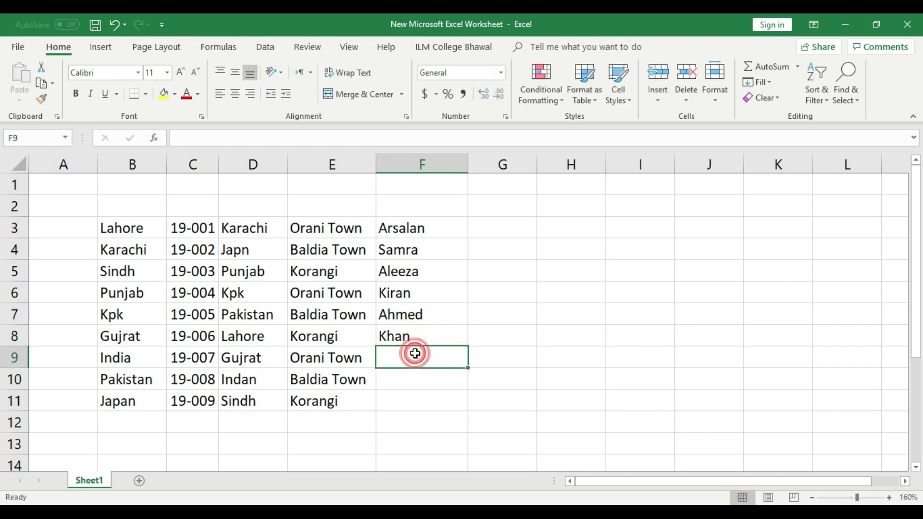
{"action": "type", "text": "Munir"}
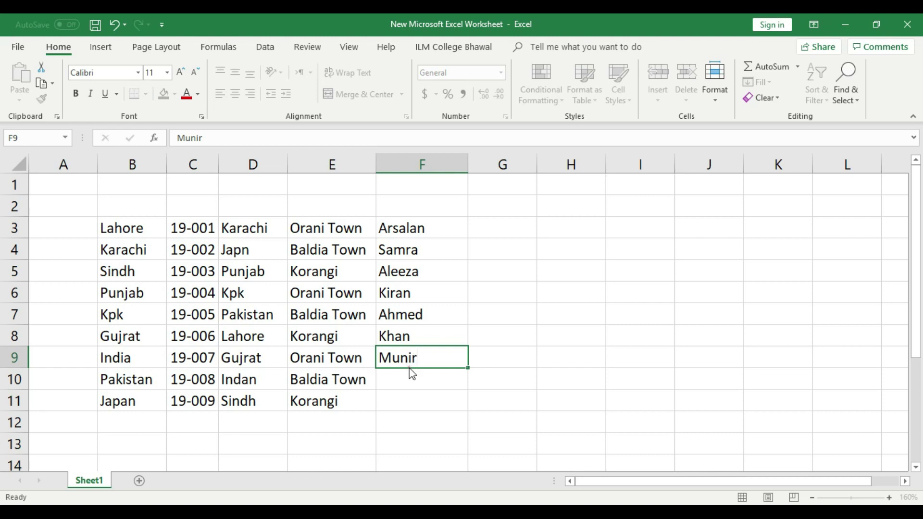
{"action": "left_click", "coordinate": [410, 378]}
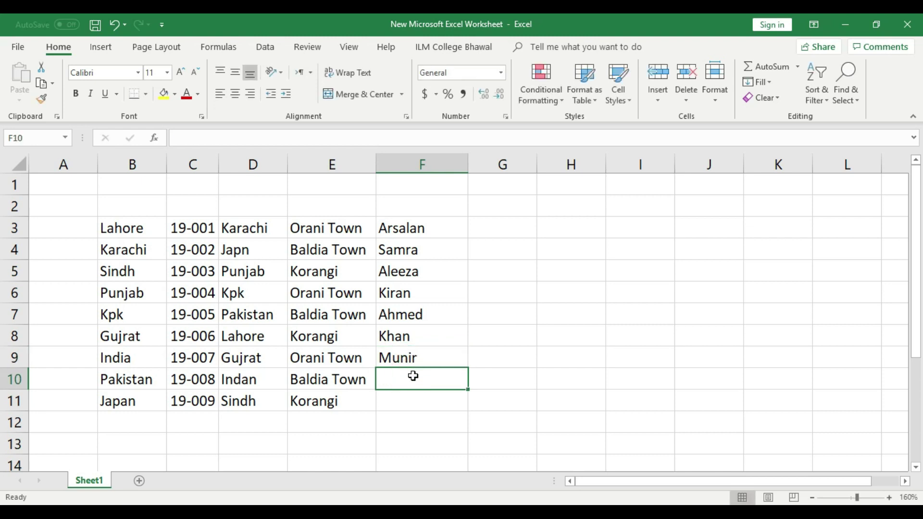
{"action": "type", "text": "Faizan"}
{"action": "left_click", "coordinate": [404, 403]}
{"action": "type", "text": "Azeem"}
{"action": "left_click", "coordinate": [511, 312]}
Apply All Borders to the range B3:F10.
{"action": "left_click_drag", "start_coordinate": [126, 228], "coordinate": [409, 380]}
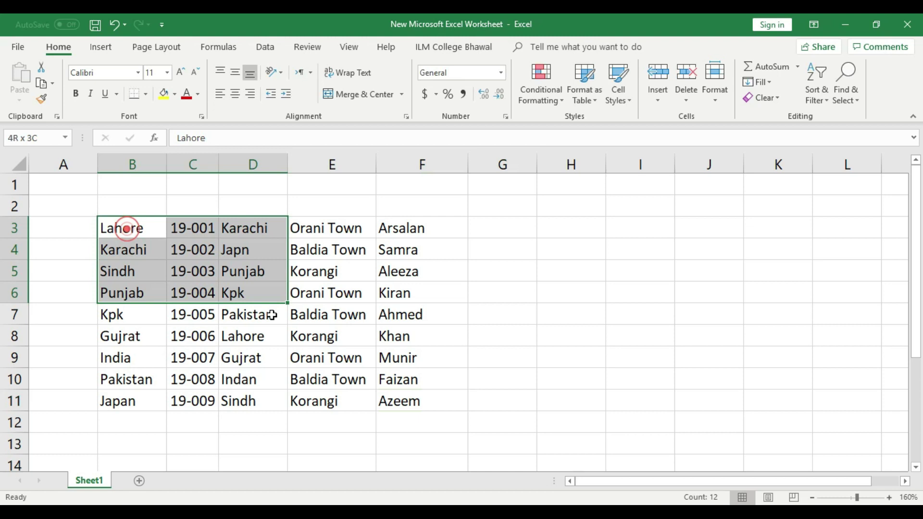
{"action": "left_click", "coordinate": [150, 96]}
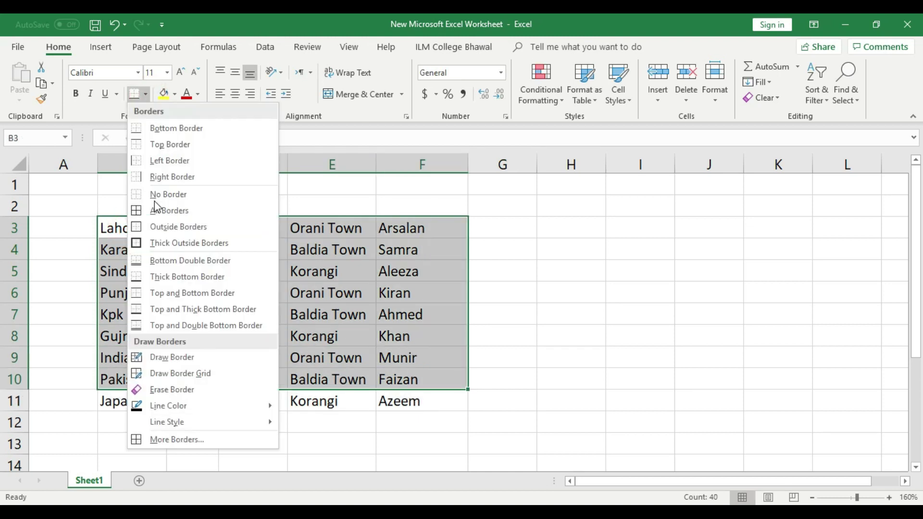
{"action": "left_click", "coordinate": [163, 208]}
{"action": "left_click", "coordinate": [382, 352]}
Extend All Borders to the full table B3:G11, including empty column G.
{"action": "left_click_drag", "start_coordinate": [155, 234], "coordinate": [506, 394]}
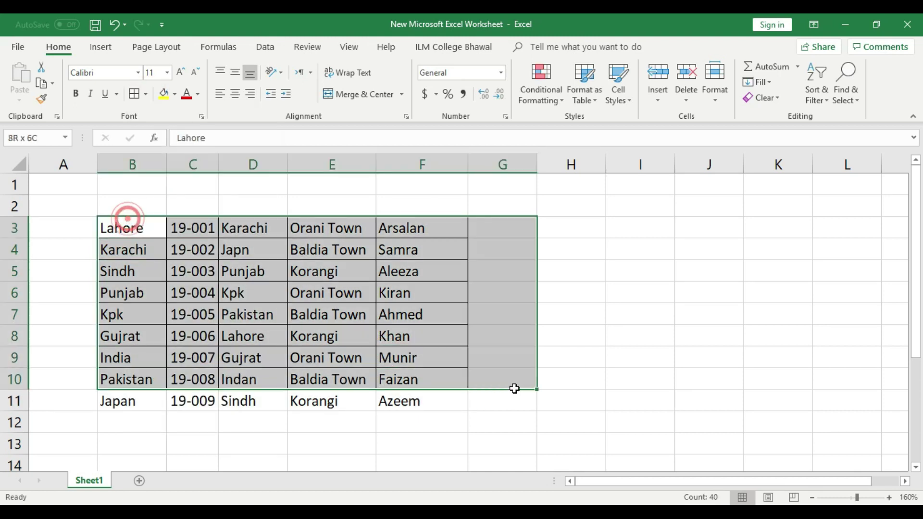
{"action": "left_click", "coordinate": [134, 94]}
{"action": "left_click", "coordinate": [634, 334]}
{"action": "left_click", "coordinate": [491, 226]}
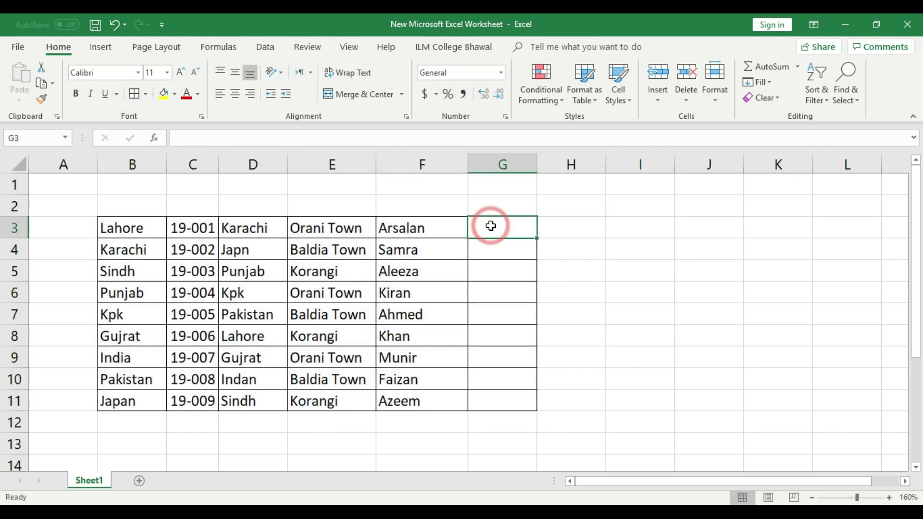
Enter August, Sep, October and Novmeber in G3:G6 and autofit column G.
{"action": "type", "text": "August"}
{"action": "key", "text": "Return"}
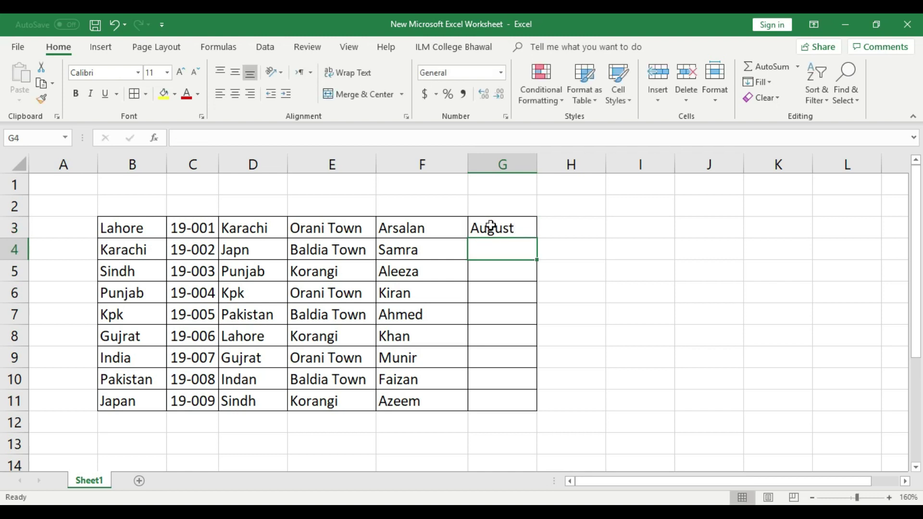
{"action": "type", "text": "Sep"}
{"action": "key", "text": "Return"}
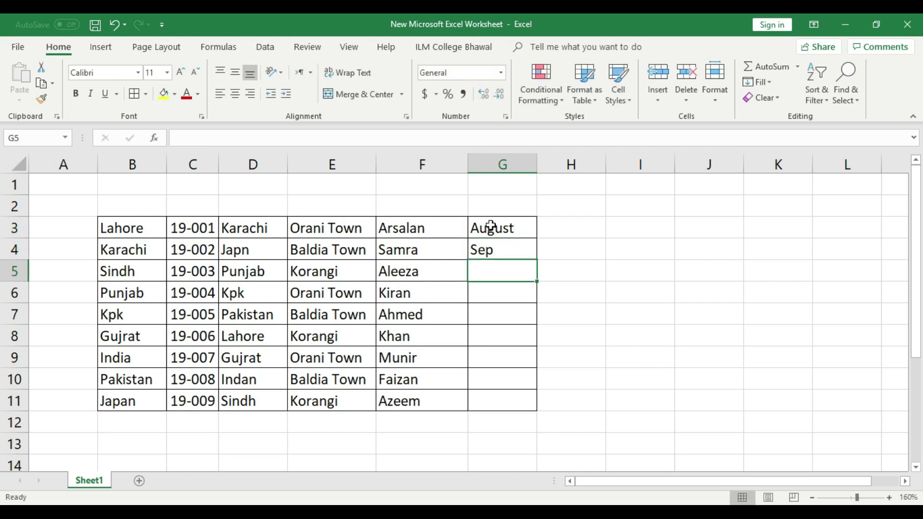
{"action": "type", "text": "Octobe"}
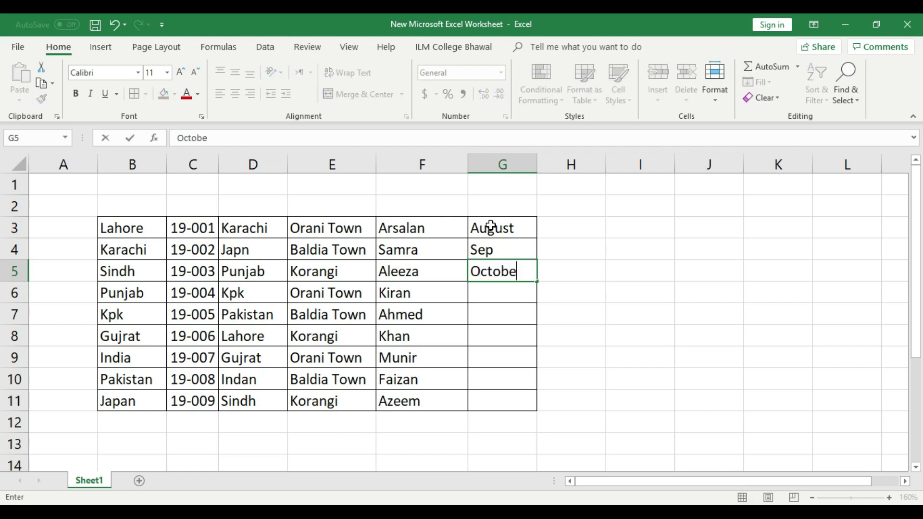
{"action": "type", "text": "r"}
{"action": "key", "text": "Return"}
{"action": "type", "text": "No"}
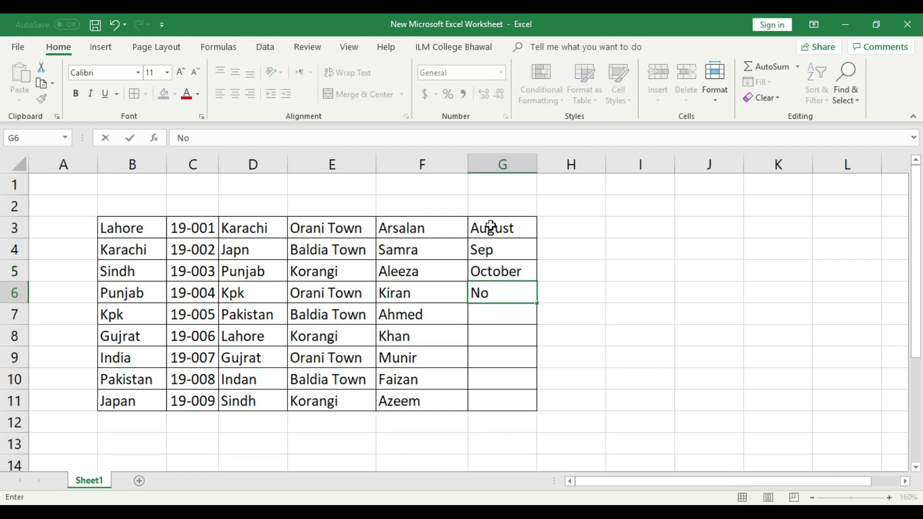
{"action": "type", "text": "vmeber"}
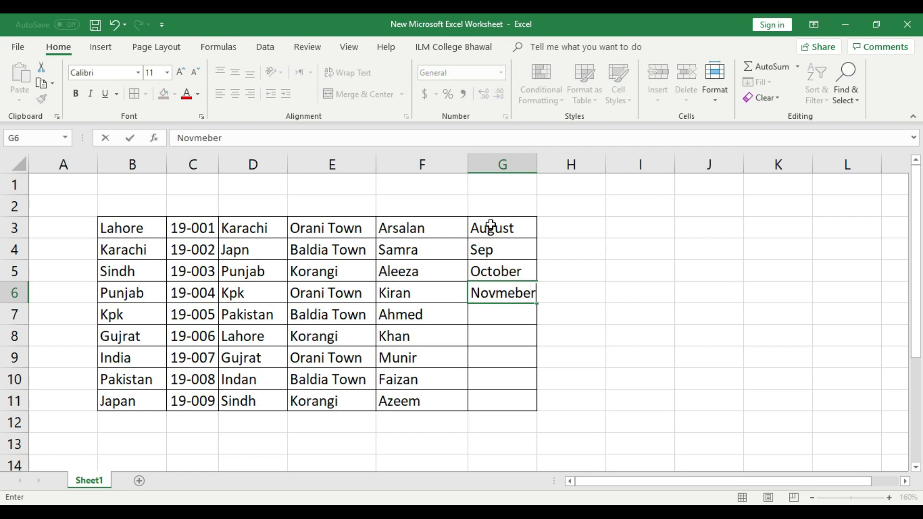
{"action": "left_click", "coordinate": [533, 164]}
{"action": "double_click", "coordinate": [537, 164]}
Copy the four months into G7:G10 and enter January in G11.
{"action": "left_click", "coordinate": [560, 261]}
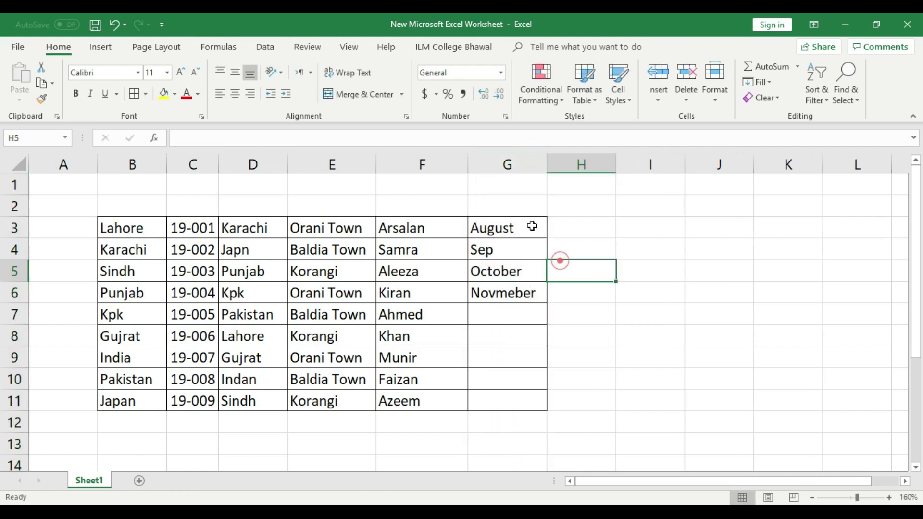
{"action": "left_click_drag", "start_coordinate": [532, 226], "coordinate": [526, 294]}
{"action": "key", "text": "ctrl+c"}
{"action": "left_click", "coordinate": [492, 317]}
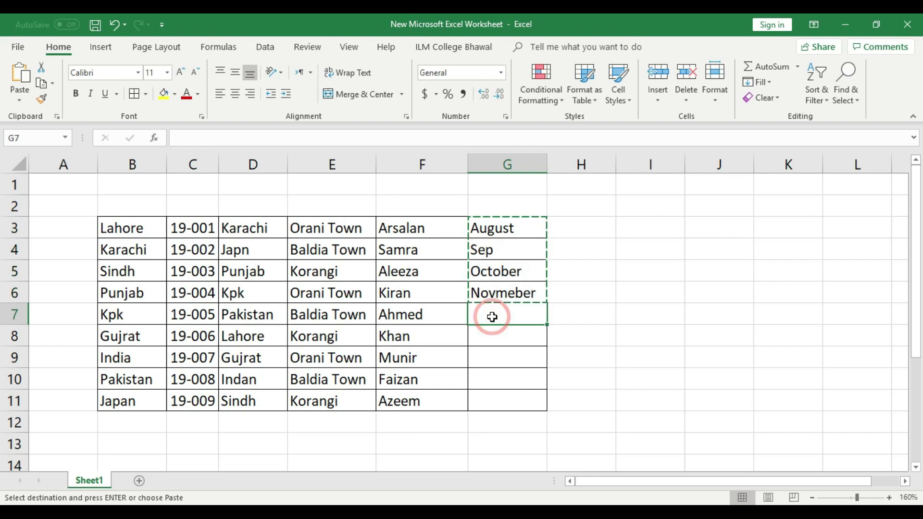
{"action": "key", "text": "ctrl+v"}
{"action": "left_click", "coordinate": [507, 395]}
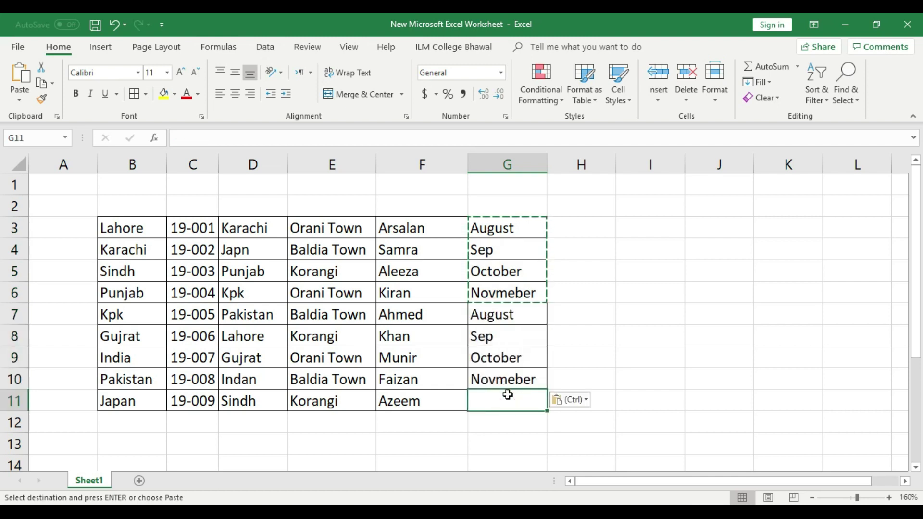
{"action": "type", "text": "January"}
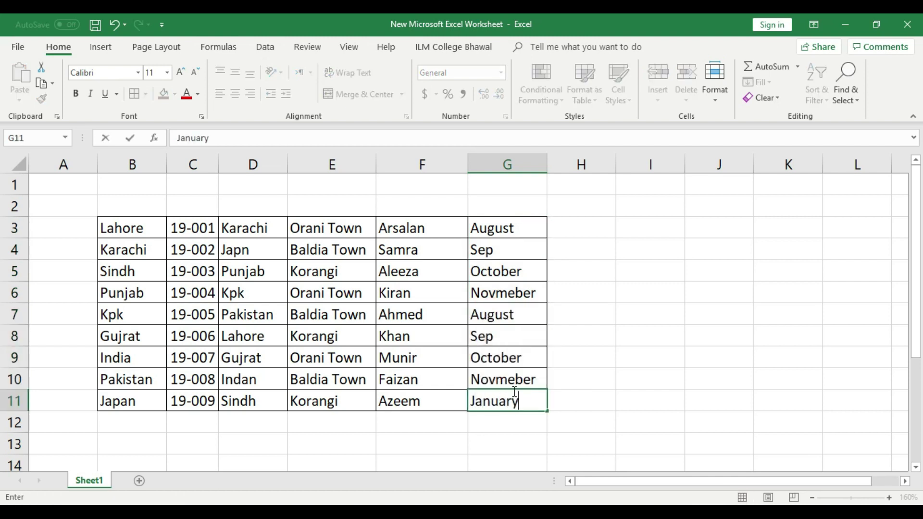
{"action": "left_click", "coordinate": [544, 308]}
{"action": "left_click", "coordinate": [586, 230]}
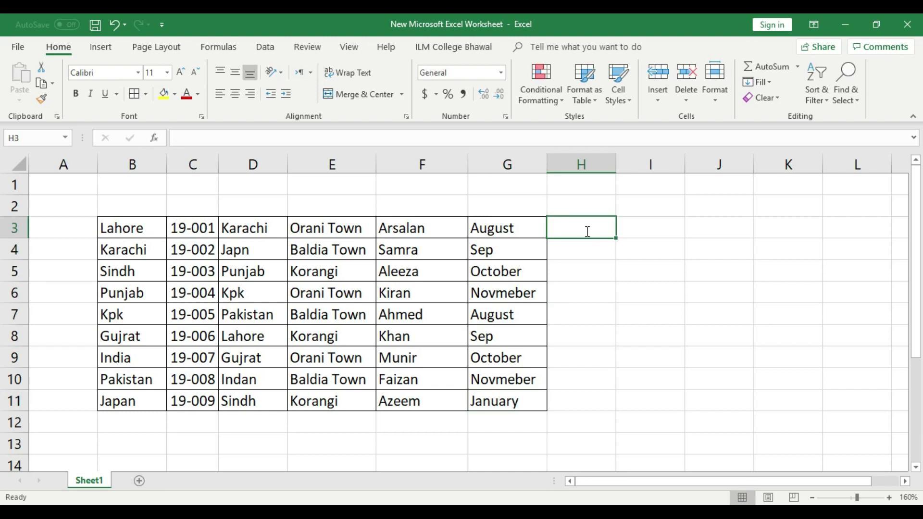
Enter 2019 in H3, autofit column H, and fill it down to H11.
{"action": "type", "text": "2109"}
{"action": "key", "text": "BackSpace"}
{"action": "key", "text": "BackSpace"}
{"action": "key", "text": "BackSpace"}
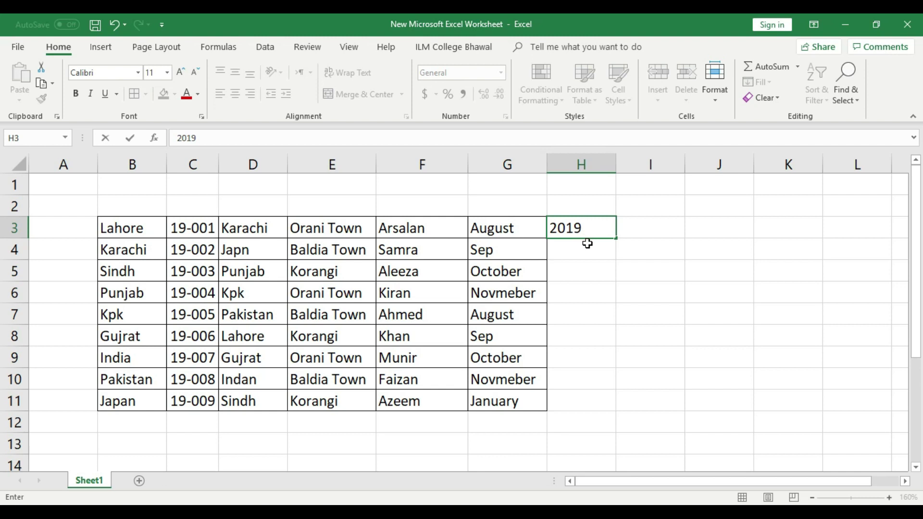
{"action": "key", "text": "Return"}
{"action": "double_click", "coordinate": [616, 164]}
{"action": "left_click", "coordinate": [577, 223]}
{"action": "left_click_drag", "start_coordinate": [587, 238], "coordinate": [587, 416]}
{"action": "left_click", "coordinate": [685, 308]}
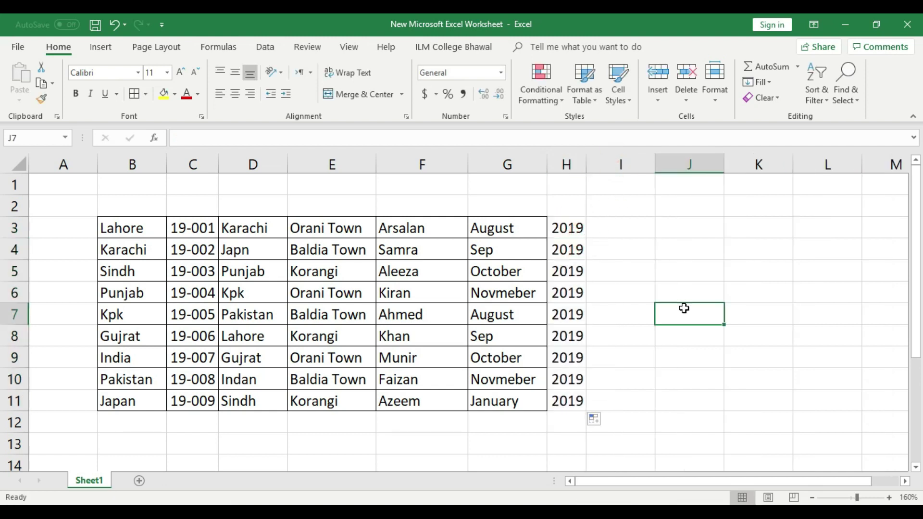
{"action": "mouse_move", "coordinate": [105, 228]}
{"action": "left_mouse_down"}
{"action": "mouse_move", "coordinate": [478, 384]}
{"action": "mouse_move", "coordinate": [568, 394]}
{"action": "left_mouse_up"}
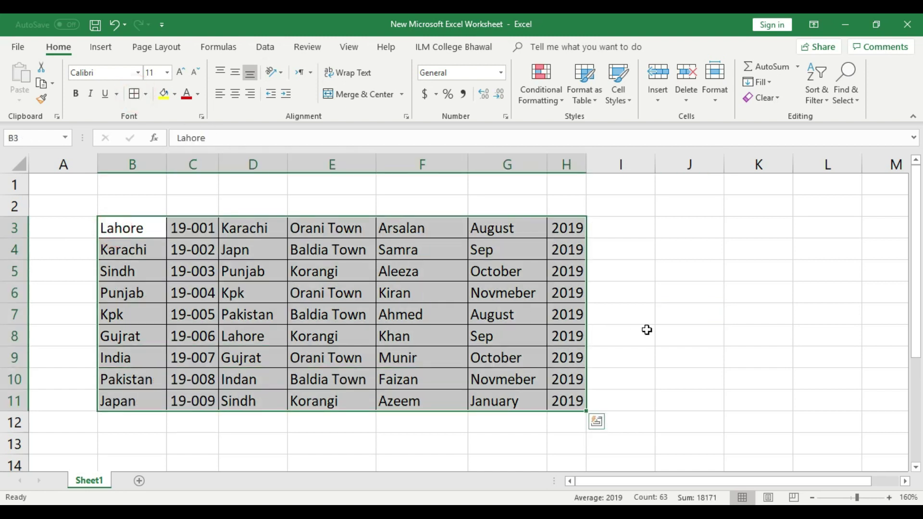
Zoom the sheet in to 180% and go back to cell B3.
{"action": "left_click", "coordinate": [647, 329]}
{"action": "left_click", "coordinate": [890, 498]}
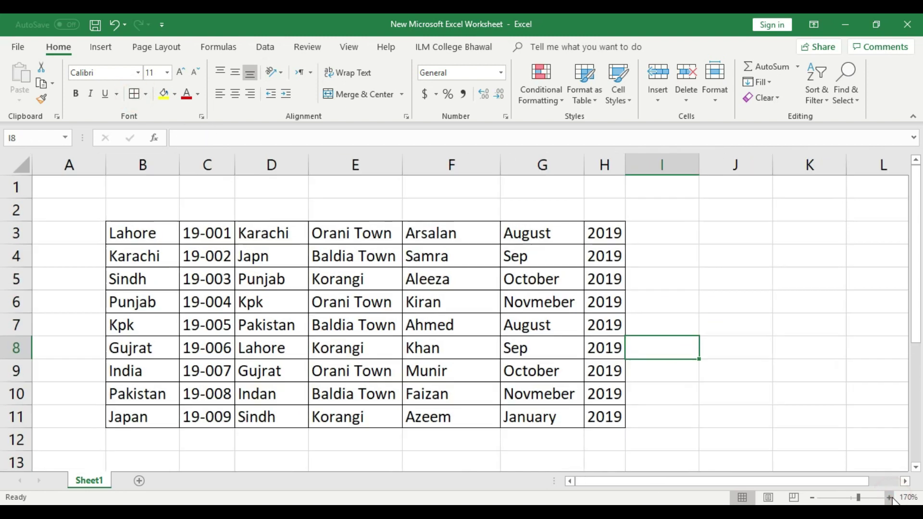
{"action": "left_click", "coordinate": [890, 497]}
{"action": "left_click", "coordinate": [738, 480]}
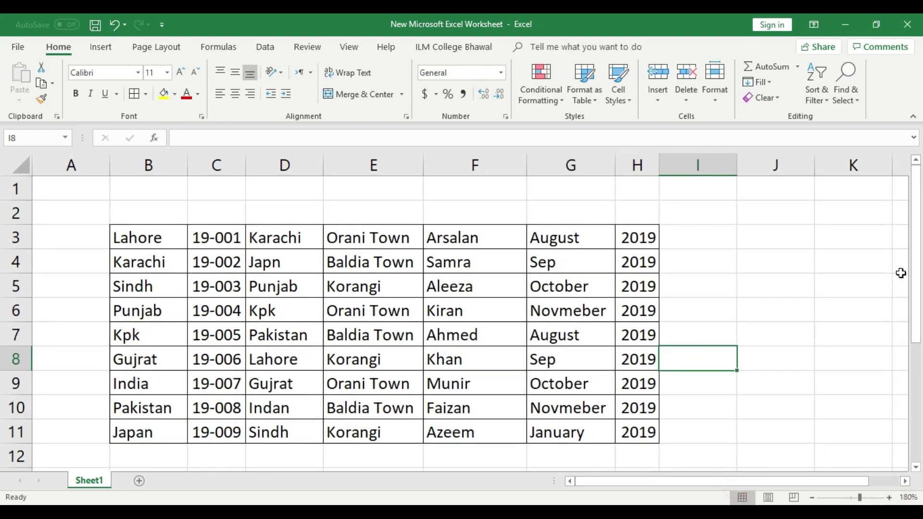
{"action": "left_click_drag", "start_coordinate": [916, 245], "coordinate": [916, 260]}
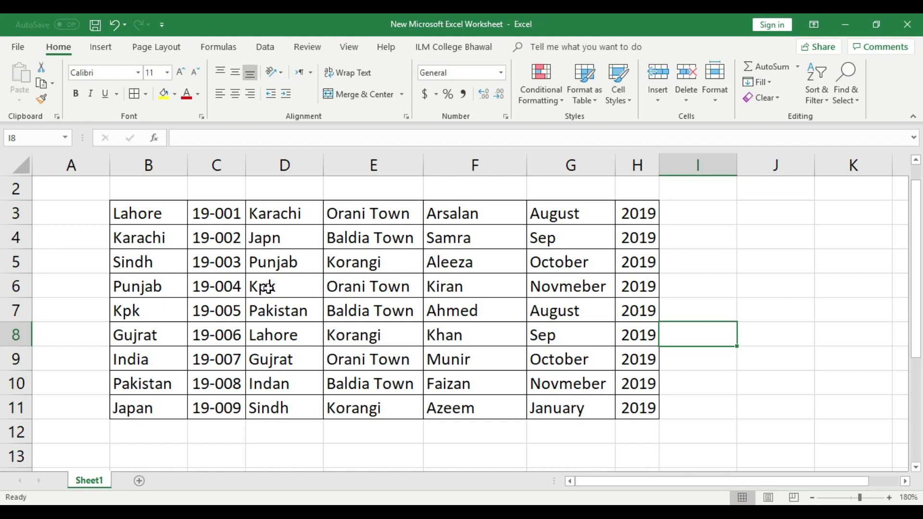
{"action": "left_click", "coordinate": [141, 214]}
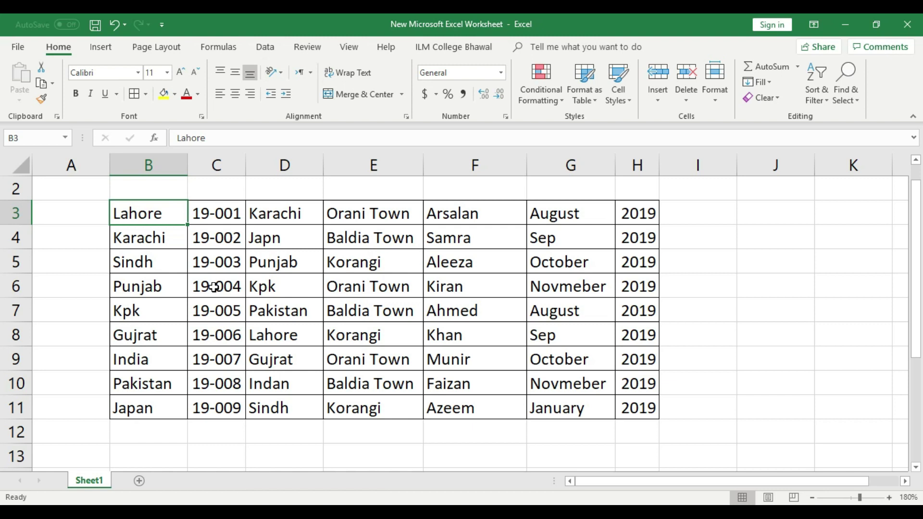
Set up a Find for Lahore with options shown and Within kept at Sheet.
{"action": "key", "text": "ctrl+f"}
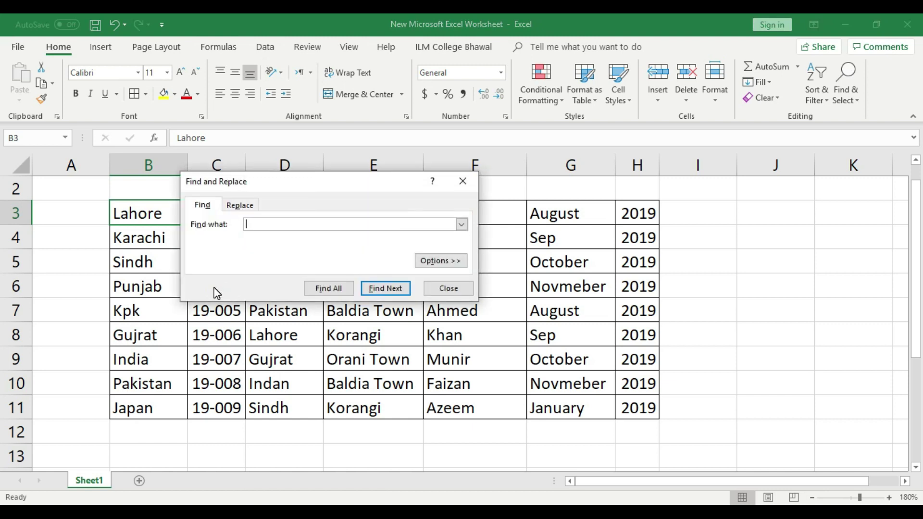
{"action": "mouse_move", "coordinate": [301, 183]}
{"action": "left_mouse_down"}
{"action": "mouse_move", "coordinate": [599, 203]}
{"action": "mouse_move", "coordinate": [551, 235]}
{"action": "left_mouse_up"}
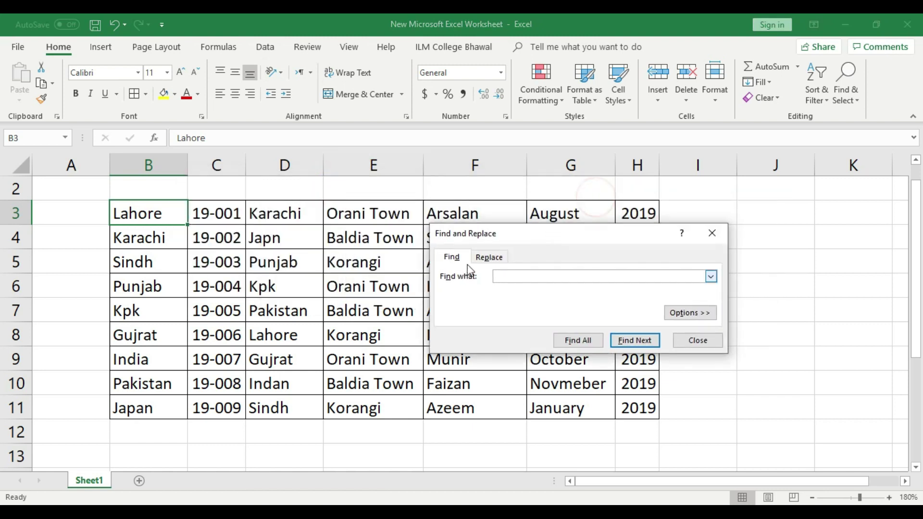
{"action": "left_click", "coordinate": [524, 279]}
{"action": "type", "text": "Lahore"}
{"action": "left_click", "coordinate": [682, 313]}
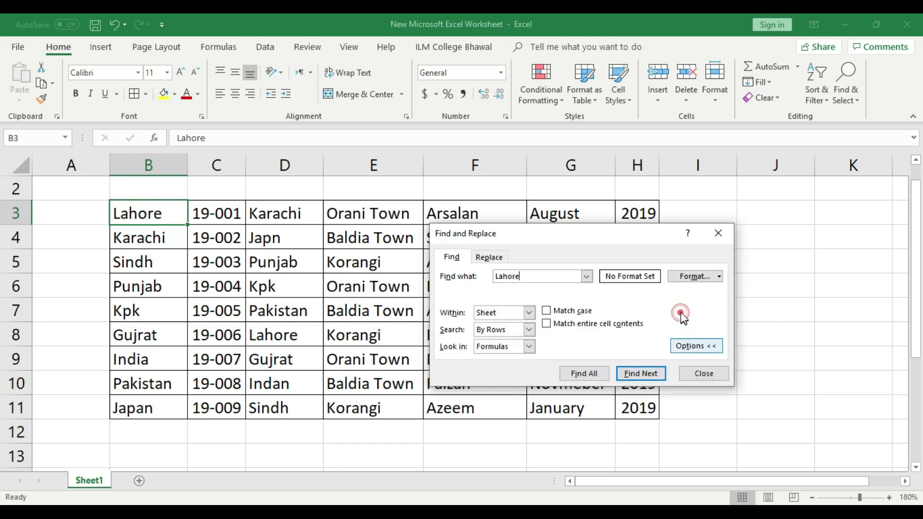
{"action": "left_click", "coordinate": [527, 314]}
{"action": "left_click", "coordinate": [523, 313]}
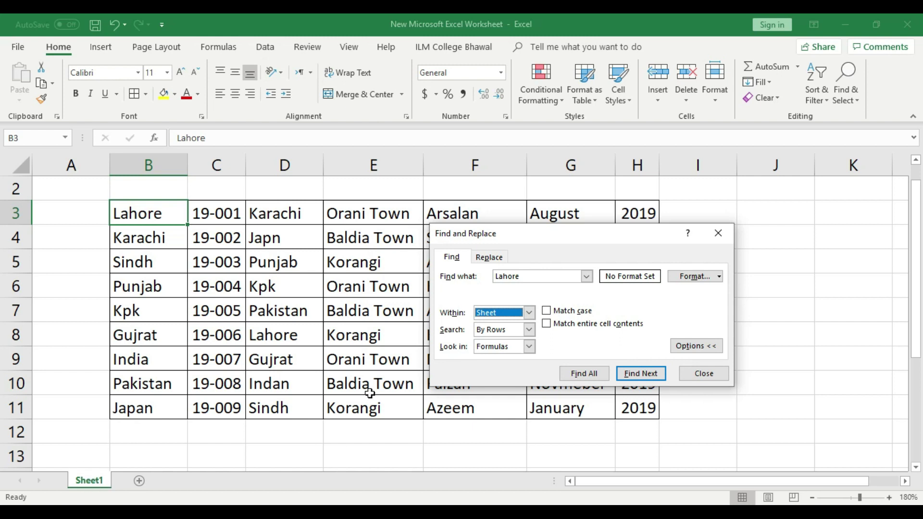
List all Lahore matches and step through them with Find Next.
{"action": "left_click", "coordinate": [583, 375]}
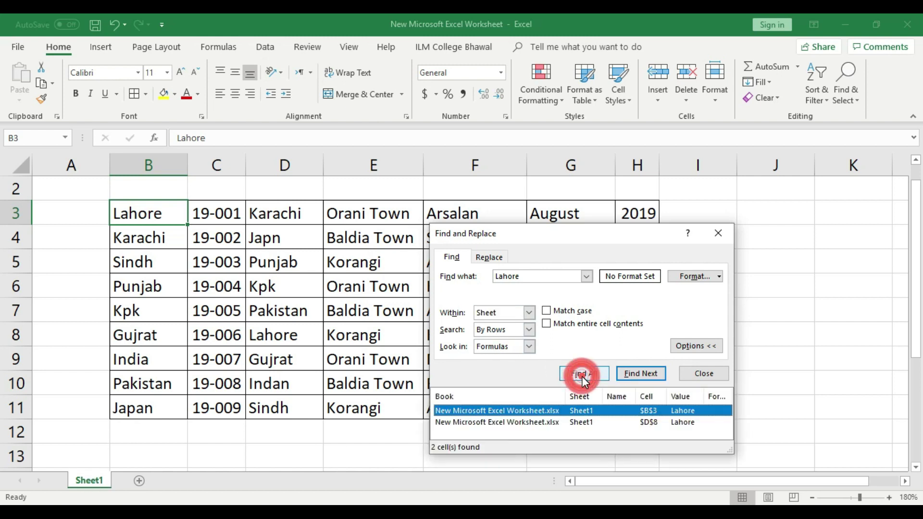
{"action": "left_click_drag", "start_coordinate": [546, 244], "coordinate": [585, 164]}
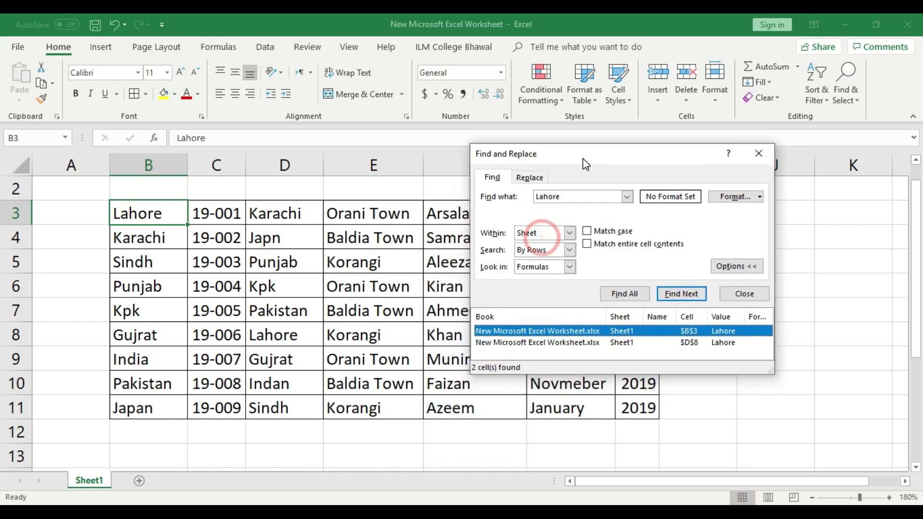
{"action": "mouse_move", "coordinate": [774, 375]}
{"action": "left_mouse_down"}
{"action": "mouse_move", "coordinate": [836, 443]}
{"action": "mouse_move", "coordinate": [852, 448]}
{"action": "left_mouse_up"}
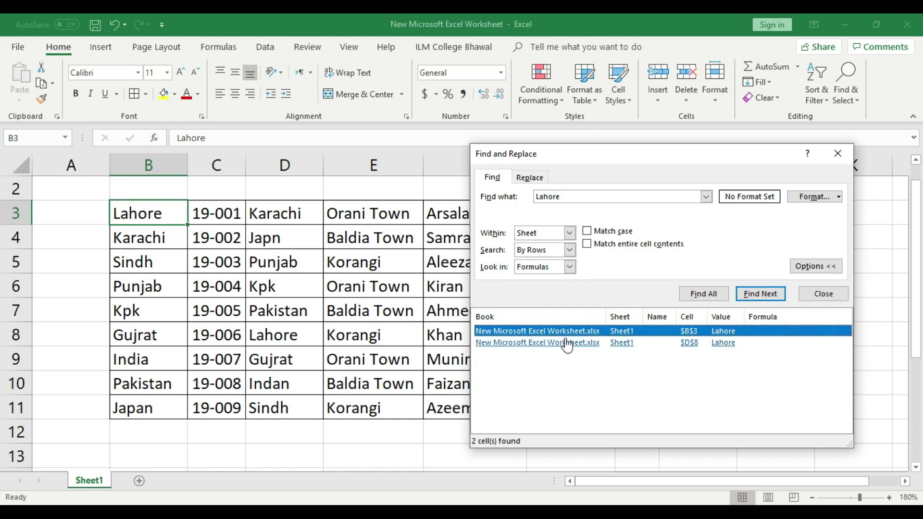
{"action": "left_click", "coordinate": [573, 198]}
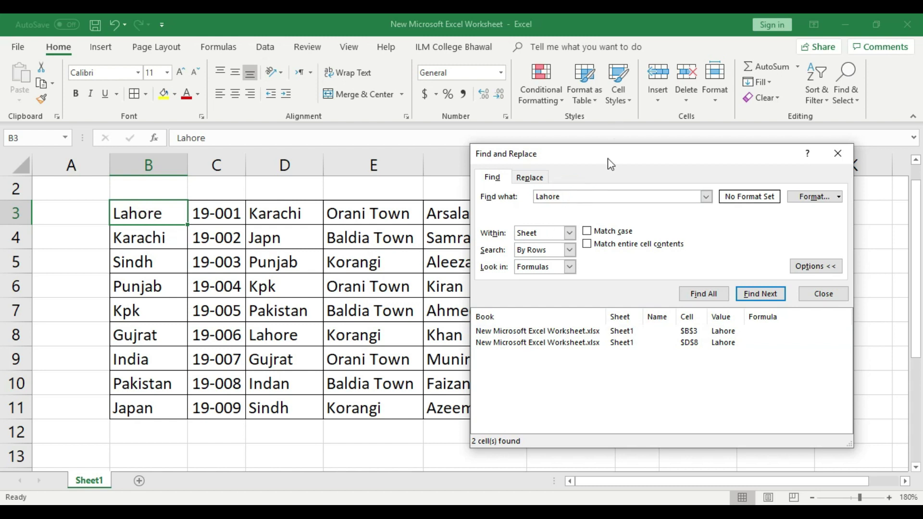
{"action": "left_click_drag", "start_coordinate": [610, 163], "coordinate": [658, 137]}
{"action": "left_click", "coordinate": [808, 267]}
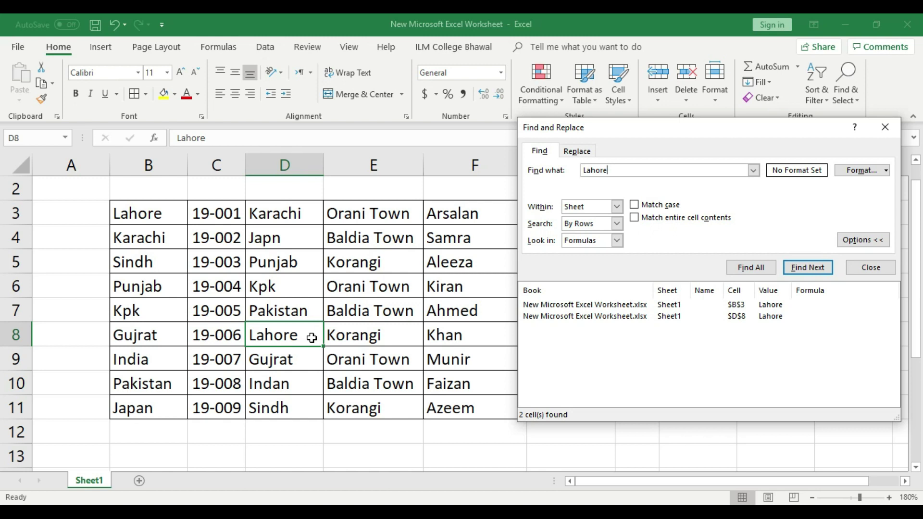
{"action": "left_click", "coordinate": [802, 269]}
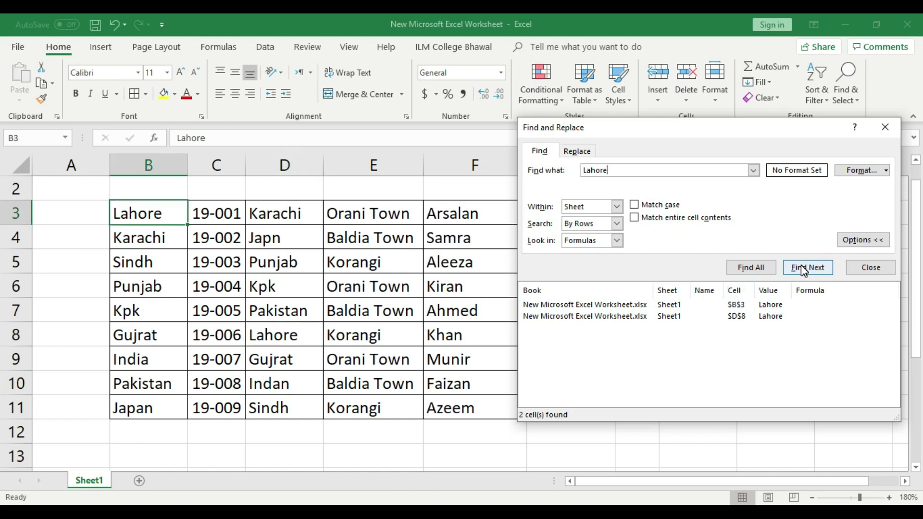
{"action": "left_click", "coordinate": [802, 268]}
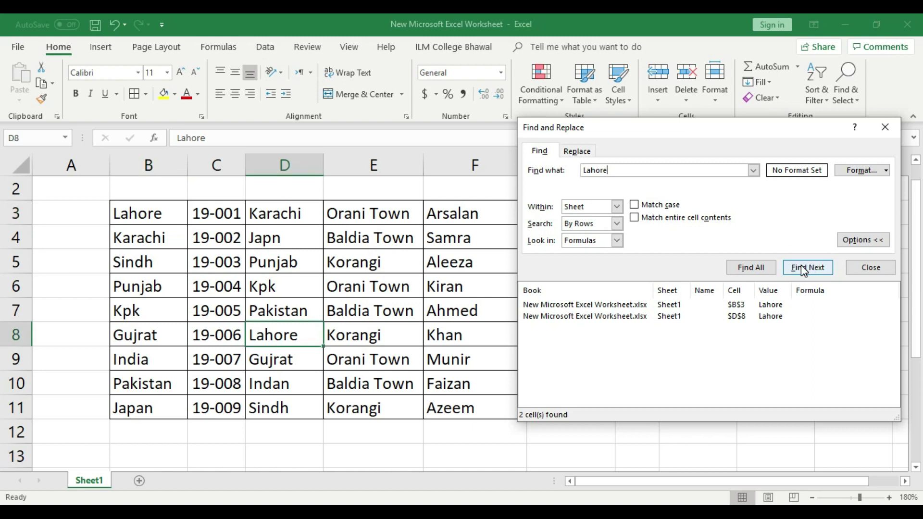
{"action": "left_click", "coordinate": [801, 268]}
{"action": "left_click", "coordinate": [801, 268]}
{"action": "left_click", "coordinate": [801, 267]}
{"action": "left_click", "coordinate": [801, 267]}
{"action": "left_click", "coordinate": [802, 268]}
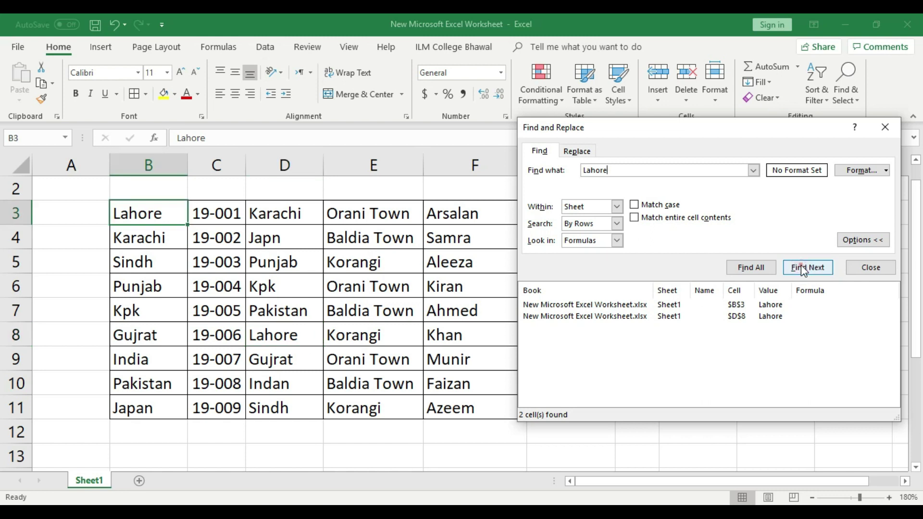
{"action": "left_click", "coordinate": [802, 267]}
{"action": "left_click", "coordinate": [801, 267]}
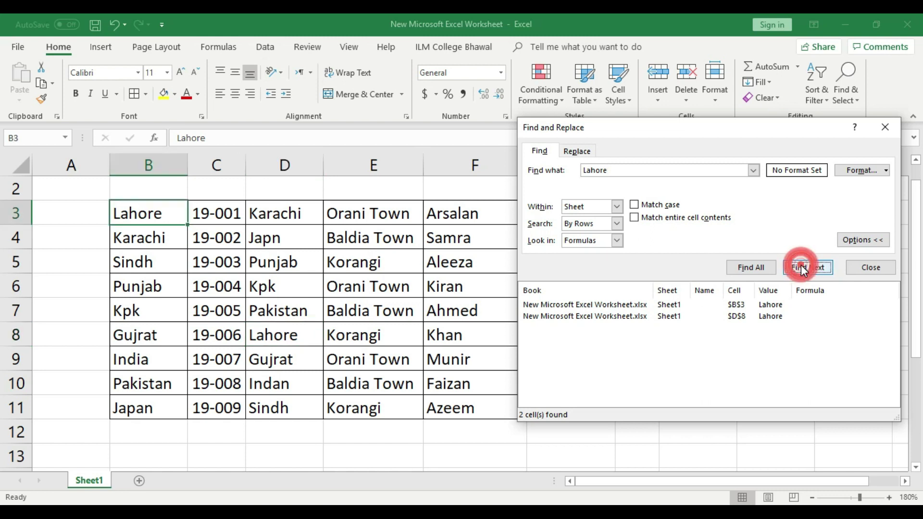
Search for Pakistan, listing D7 and B10, and cycle through both matches.
{"action": "left_click", "coordinate": [626, 171]}
{"action": "type", "text": "Pakistan"}
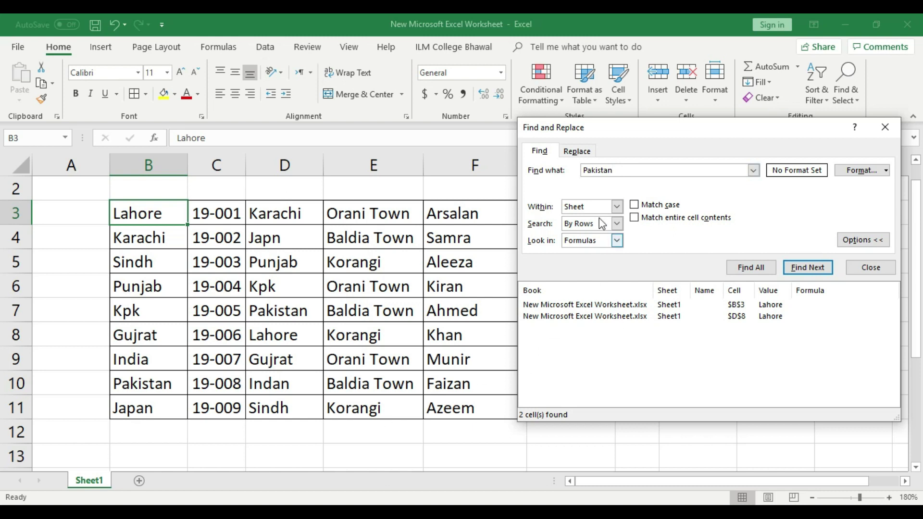
{"action": "left_click", "coordinate": [759, 273]}
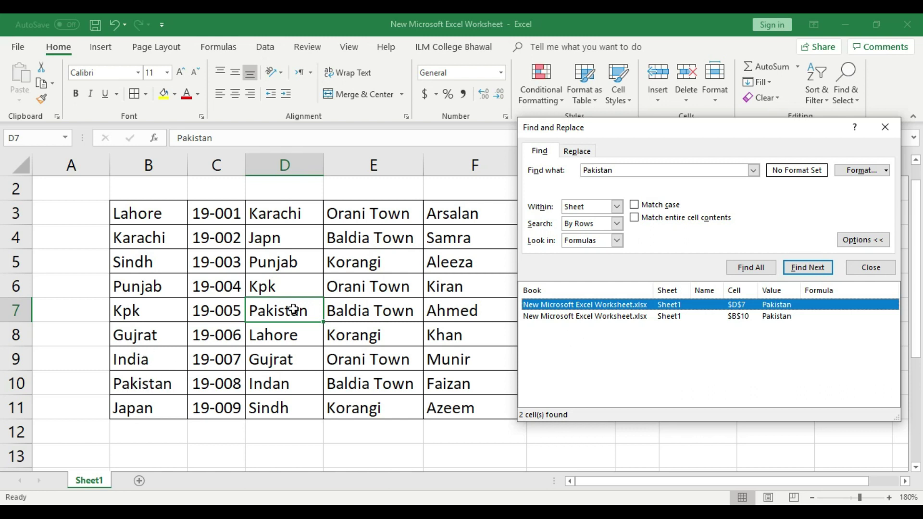
{"action": "left_click", "coordinate": [810, 271]}
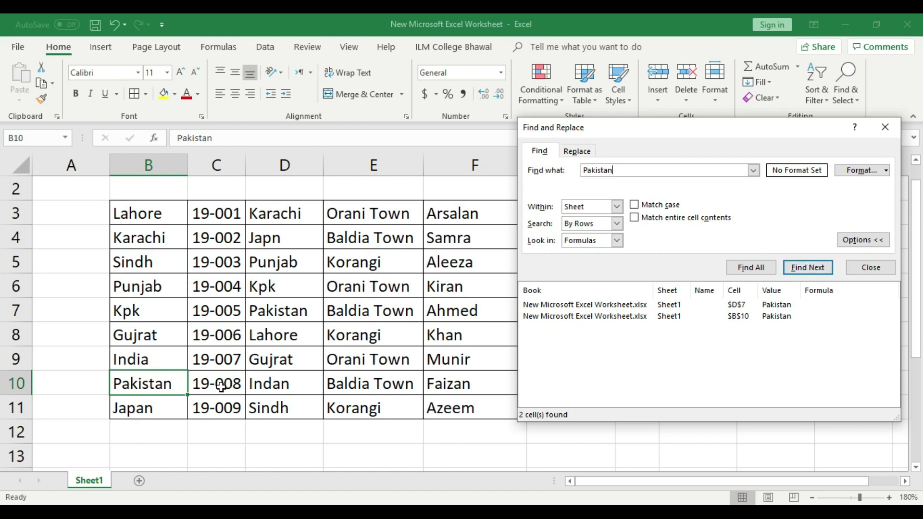
{"action": "left_click", "coordinate": [812, 267]}
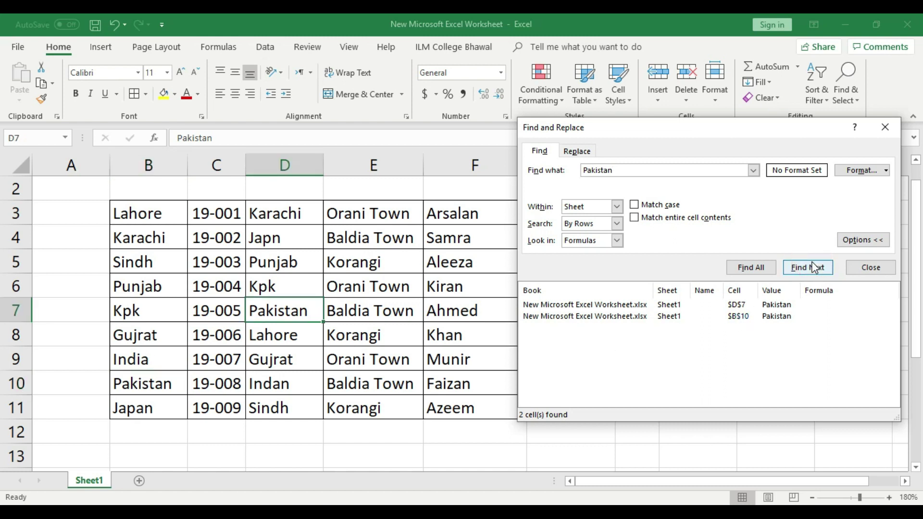
{"action": "left_click", "coordinate": [812, 267]}
{"action": "left_click", "coordinate": [814, 268]}
{"action": "left_click", "coordinate": [814, 268]}
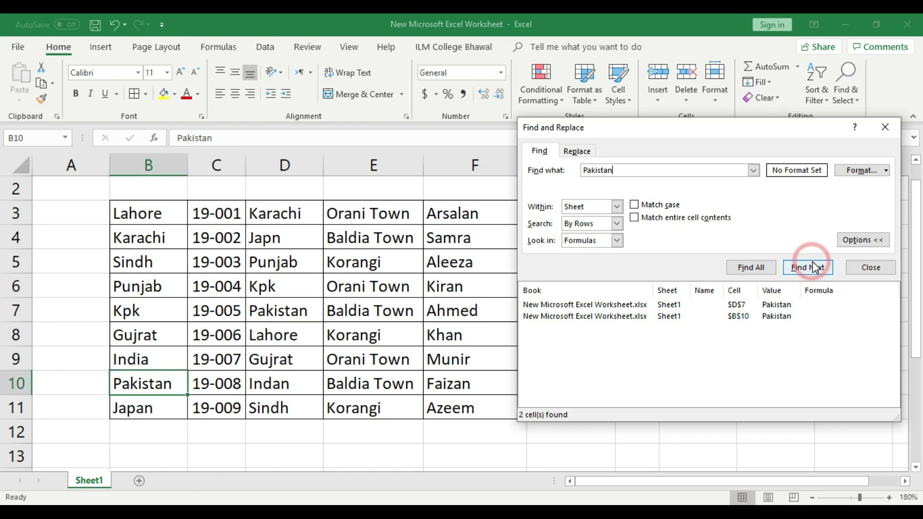
{"action": "left_click", "coordinate": [625, 172]}
{"action": "type", "text": "Arsalan"}
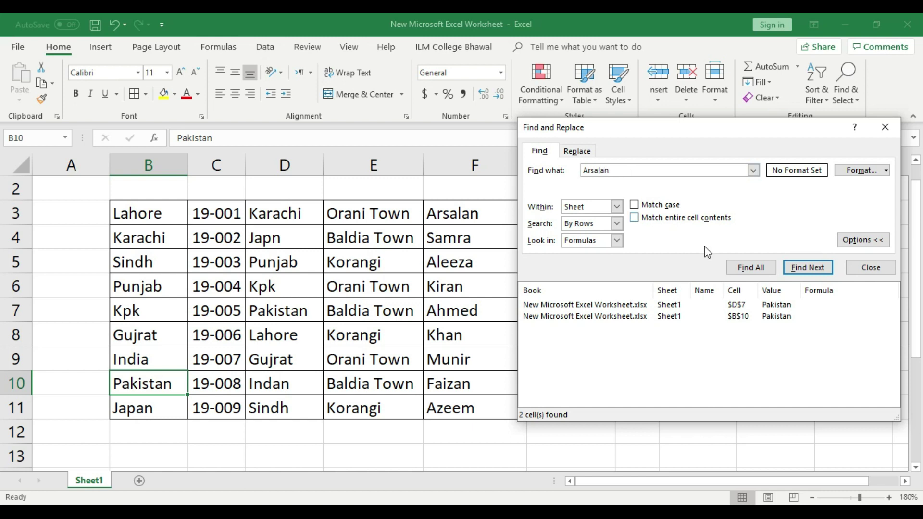
Find all cells containing Arsalan, moving the dialog to uncover columns G and H.
{"action": "left_click", "coordinate": [751, 267]}
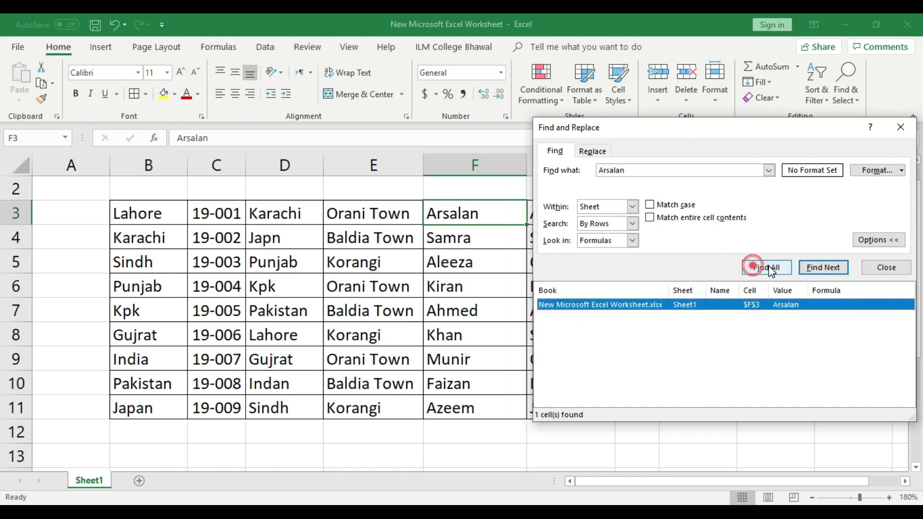
{"action": "left_click_drag", "start_coordinate": [679, 139], "coordinate": [169, 149]}
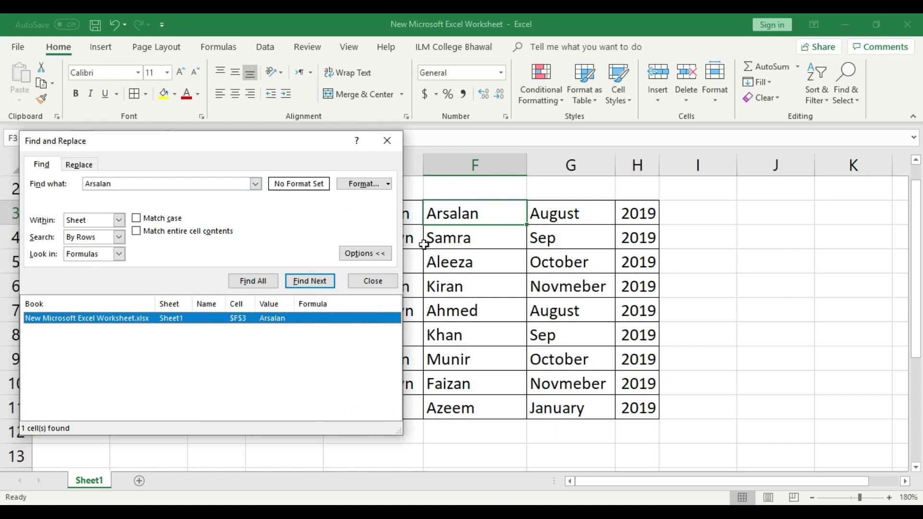
{"action": "left_click", "coordinate": [186, 353]}
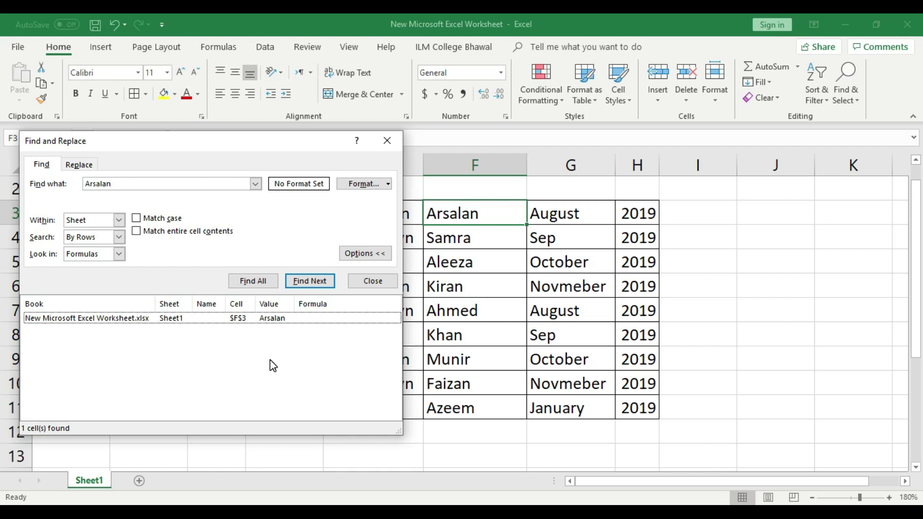
{"action": "left_click", "coordinate": [96, 222]}
{"action": "left_click", "coordinate": [103, 222]}
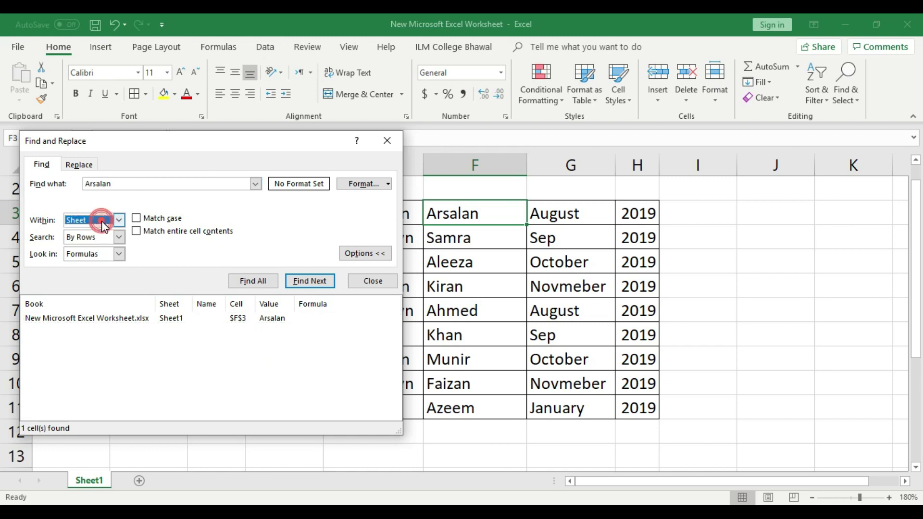
List all nine cells containing 2019, H3 through H11.
{"action": "left_click", "coordinate": [126, 185]}
{"action": "key", "text": "BackSpace"}
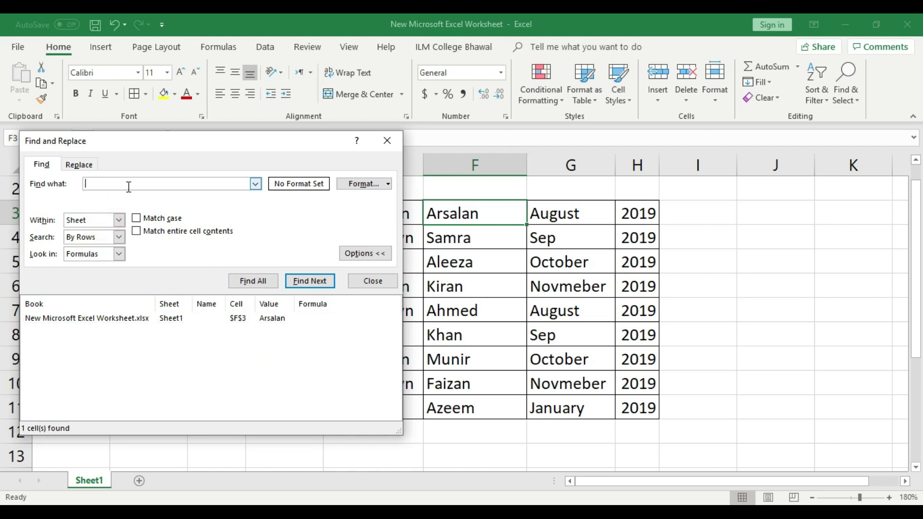
{"action": "type", "text": "2019"}
{"action": "left_click", "coordinate": [264, 282]}
{"action": "left_click_drag", "start_coordinate": [230, 149], "coordinate": [270, 78]}
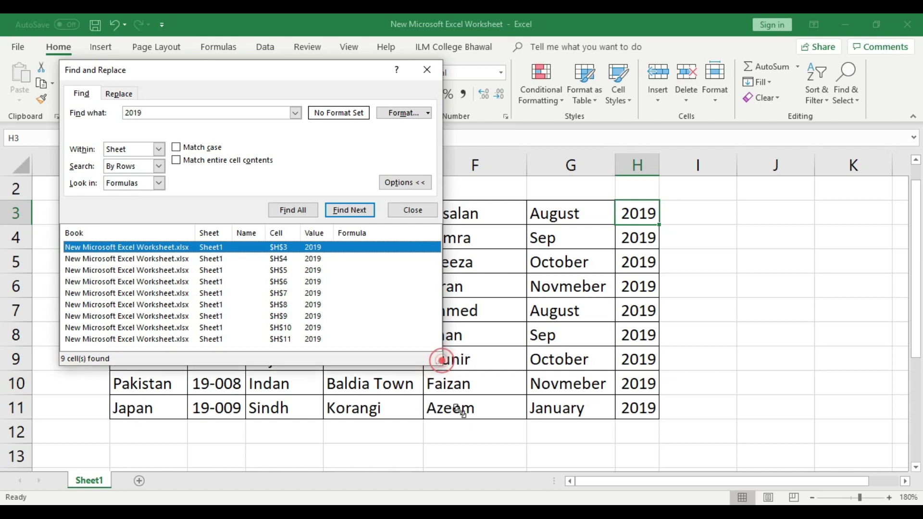
{"action": "left_click_drag", "start_coordinate": [441, 364], "coordinate": [469, 429]}
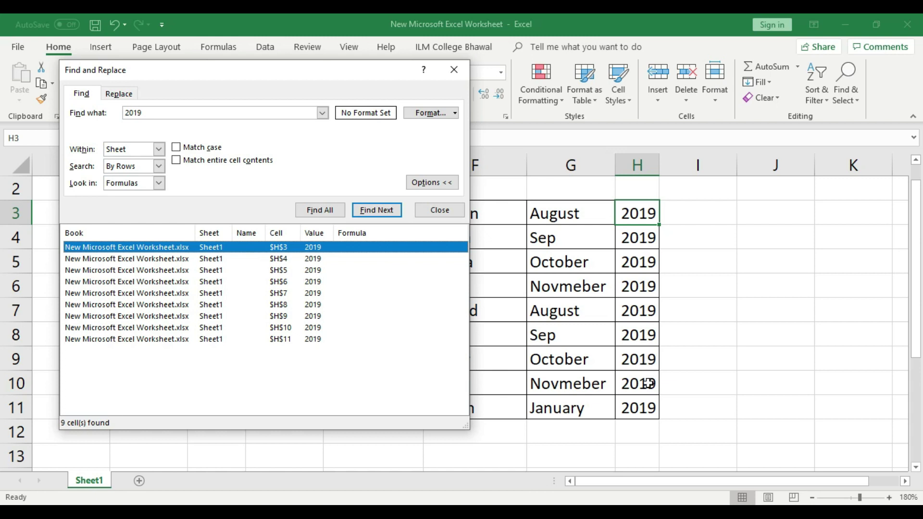
Step through each 2019 match down to H11, then close Find and Replace.
{"action": "left_click", "coordinate": [373, 212]}
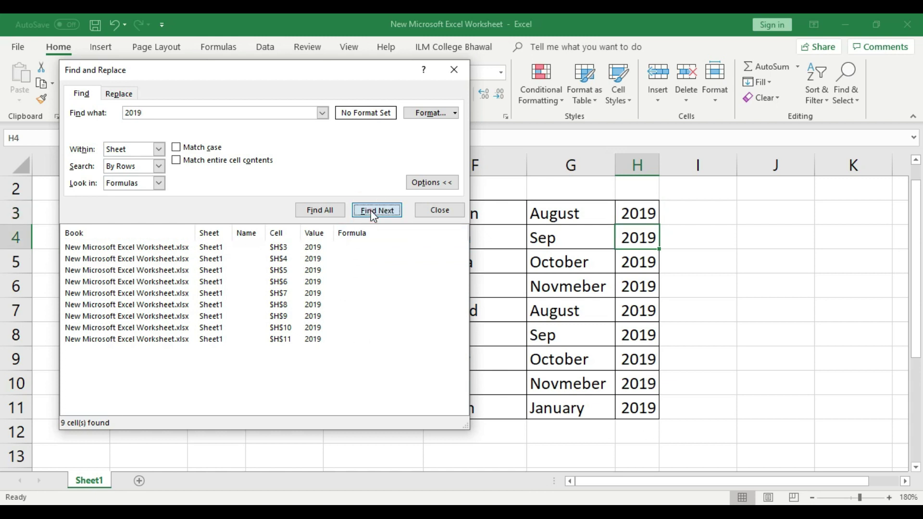
{"action": "left_click", "coordinate": [373, 212]}
{"action": "left_click", "coordinate": [373, 212]}
{"action": "left_click", "coordinate": [372, 210]}
{"action": "left_click", "coordinate": [371, 210]}
{"action": "left_click", "coordinate": [371, 210]}
{"action": "left_click", "coordinate": [371, 210]}
{"action": "left_click", "coordinate": [371, 210]}
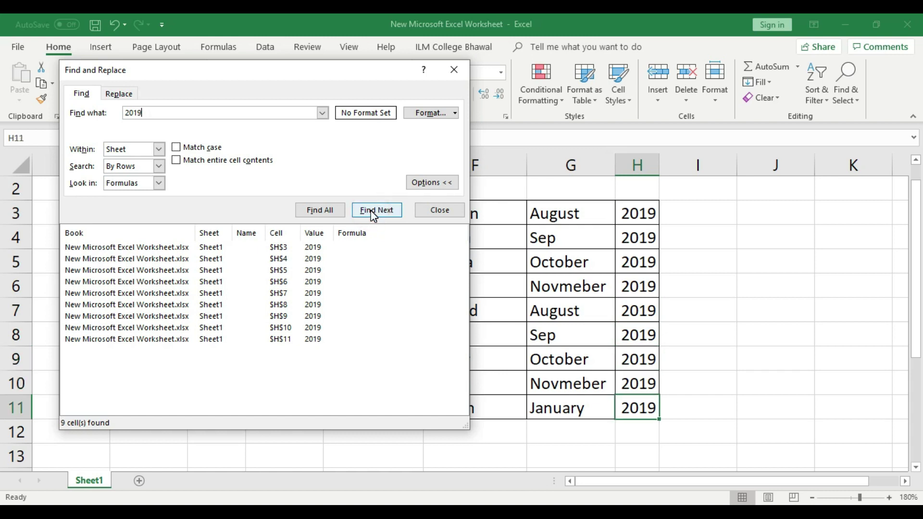
{"action": "left_click_drag", "start_coordinate": [115, 71], "coordinate": [343, 175]}
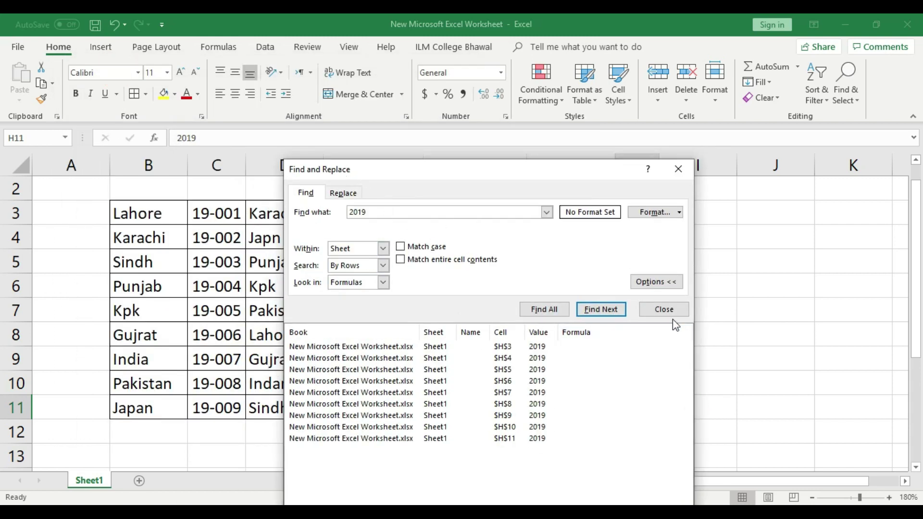
{"action": "left_click", "coordinate": [669, 312]}
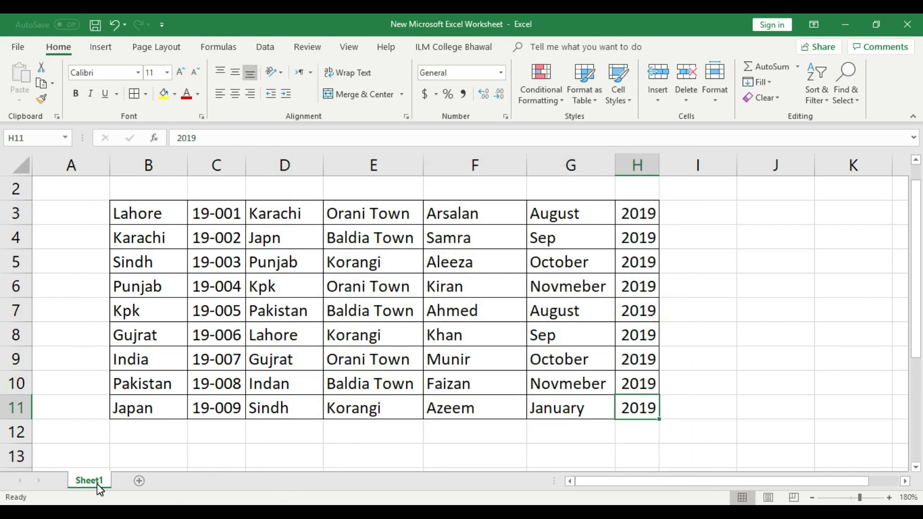
Reopen the 2019 search with Within: Sheet and Search order set to By Columns.
{"action": "key", "text": "ctrl+f"}
{"action": "left_click_drag", "start_coordinate": [413, 287], "coordinate": [451, 224]}
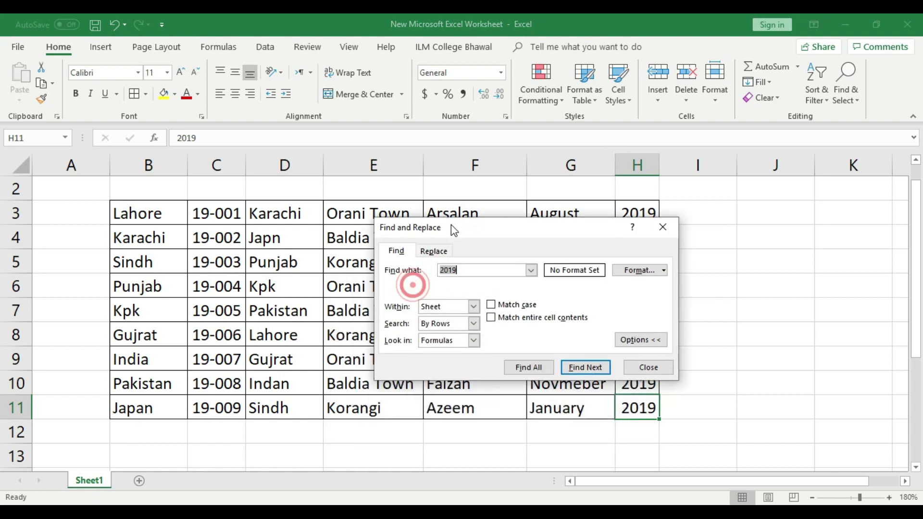
{"action": "left_click", "coordinate": [469, 270]}
{"action": "left_click", "coordinate": [475, 310]}
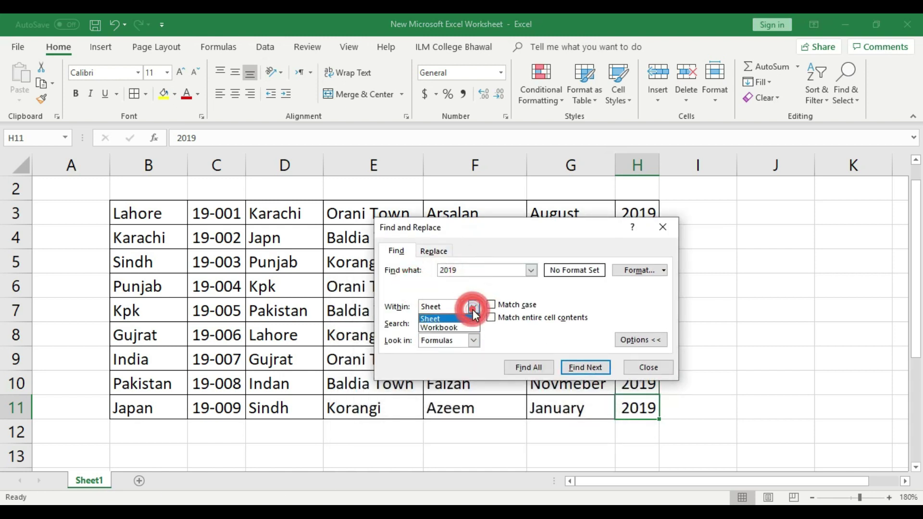
{"action": "left_click", "coordinate": [449, 318]}
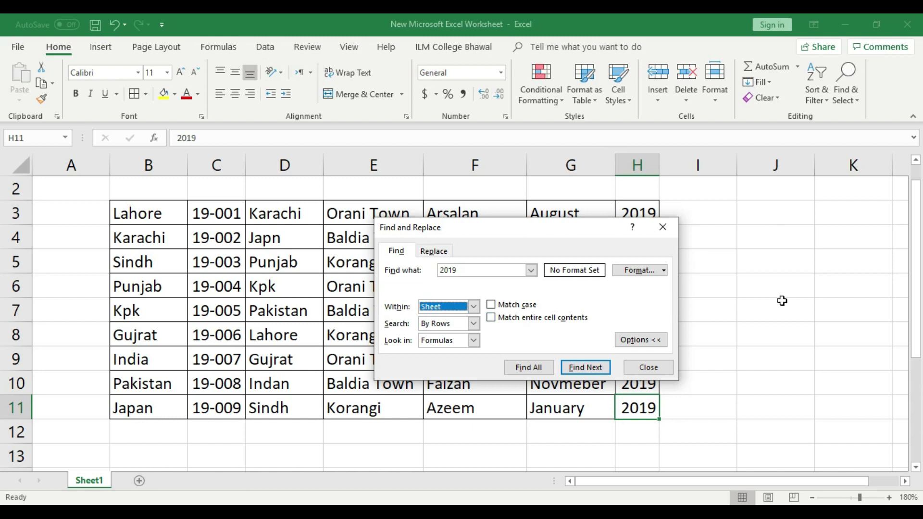
{"action": "mouse_move", "coordinate": [474, 233]}
{"action": "left_mouse_down"}
{"action": "mouse_move", "coordinate": [674, 220]}
{"action": "mouse_move", "coordinate": [629, 212]}
{"action": "left_mouse_up"}
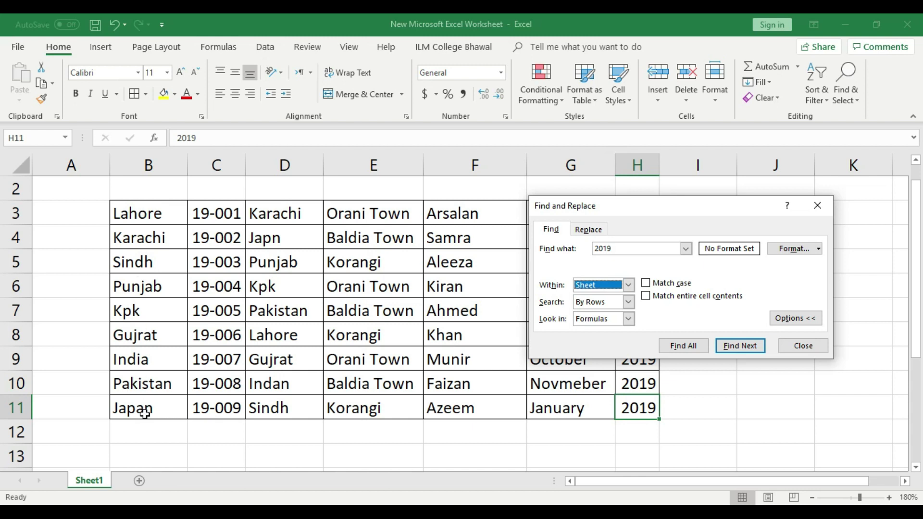
{"action": "left_click", "coordinate": [629, 285]}
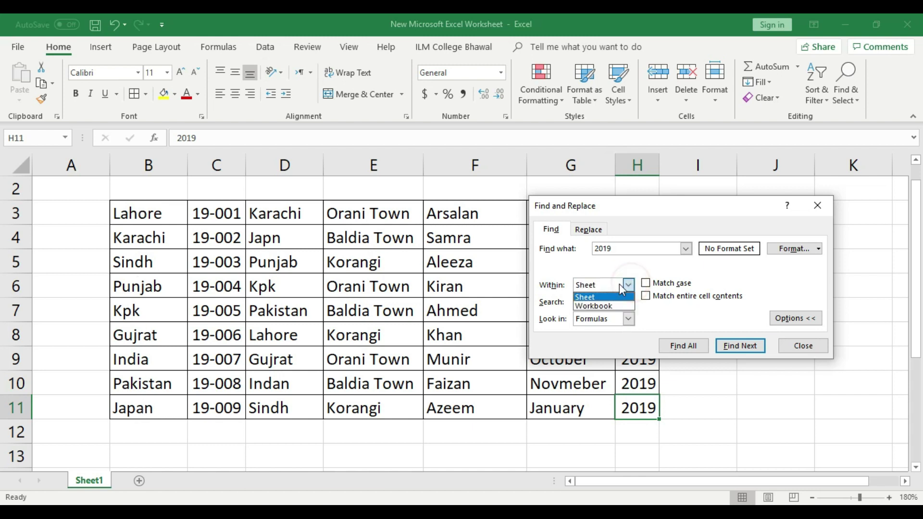
{"action": "left_click", "coordinate": [628, 297]}
{"action": "left_click", "coordinate": [629, 302]}
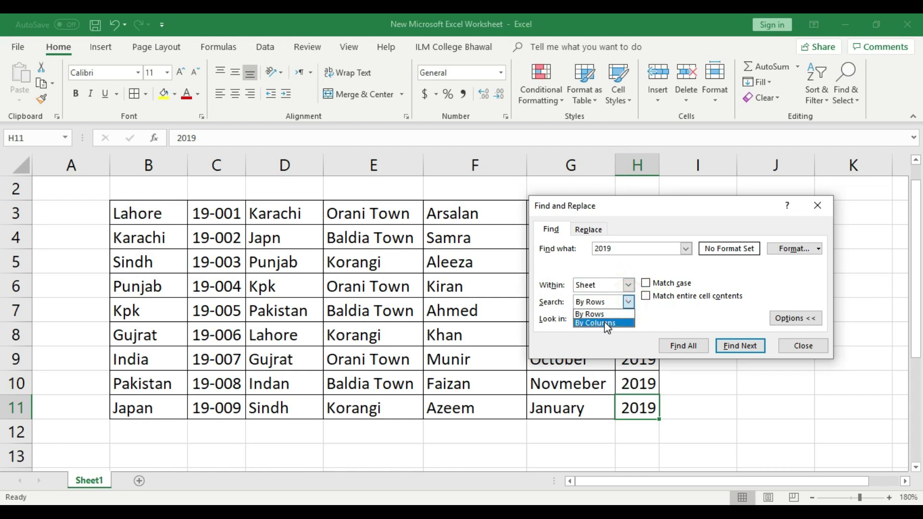
{"action": "left_click_drag", "start_coordinate": [153, 221], "coordinate": [154, 408]}
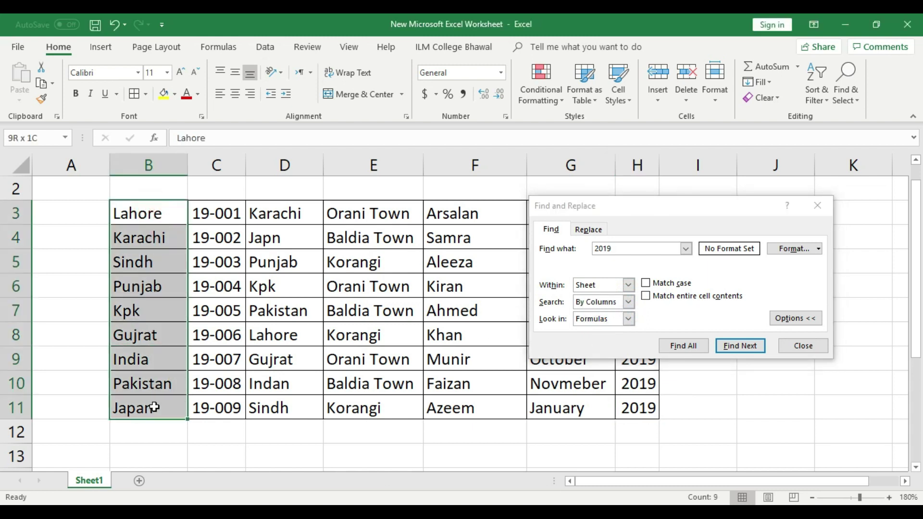
Search for Kpk, finding only B7, and enlarge the dialog to show results.
{"action": "left_click", "coordinate": [637, 248]}
{"action": "left_click", "coordinate": [697, 346]}
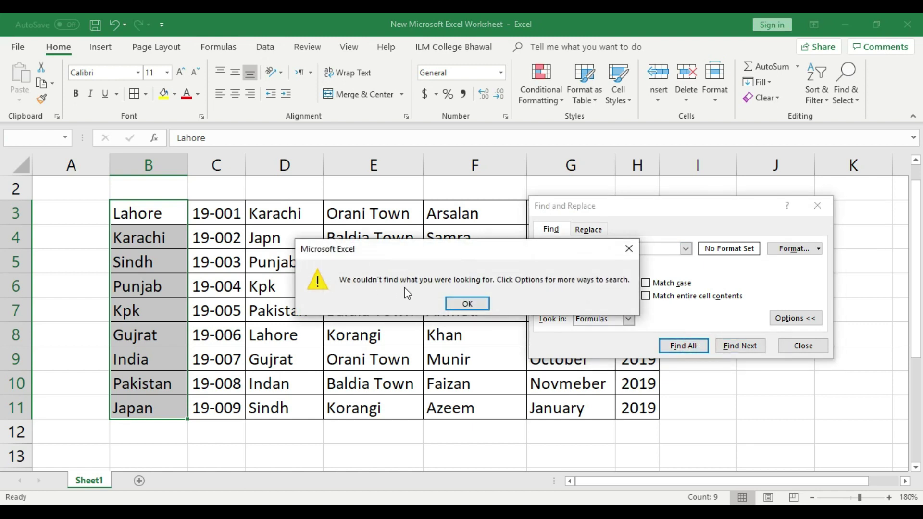
{"action": "left_click_drag", "start_coordinate": [452, 250], "coordinate": [440, 316]}
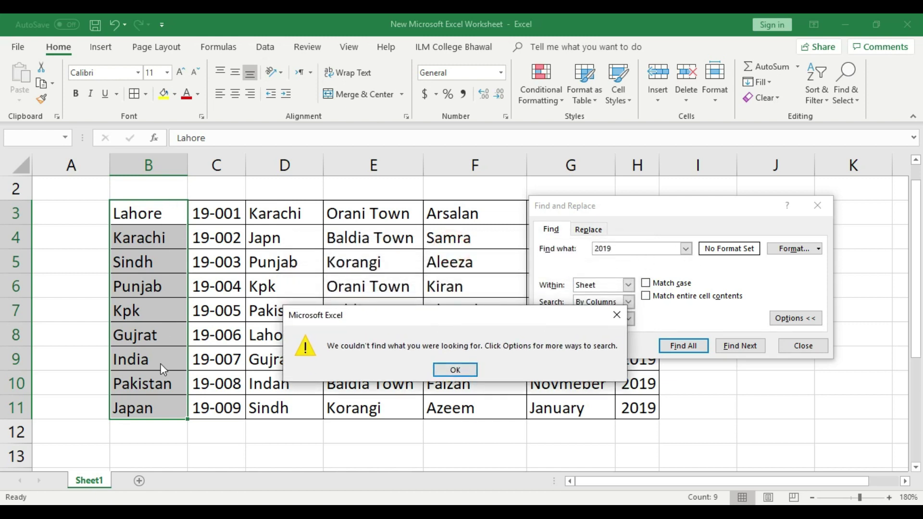
{"action": "left_click", "coordinate": [462, 369]}
{"action": "left_click", "coordinate": [623, 250]}
{"action": "key", "text": "BackSpace"}
{"action": "type", "text": "Kpk"}
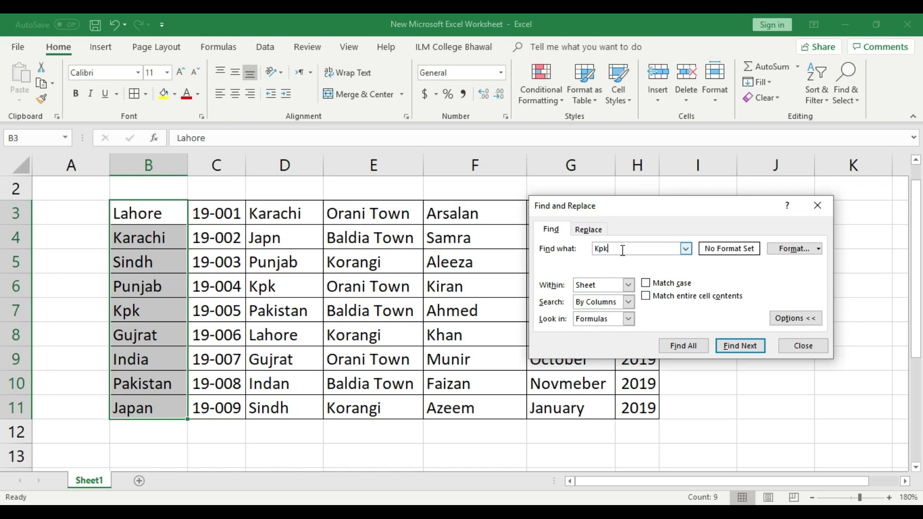
{"action": "left_click", "coordinate": [670, 346]}
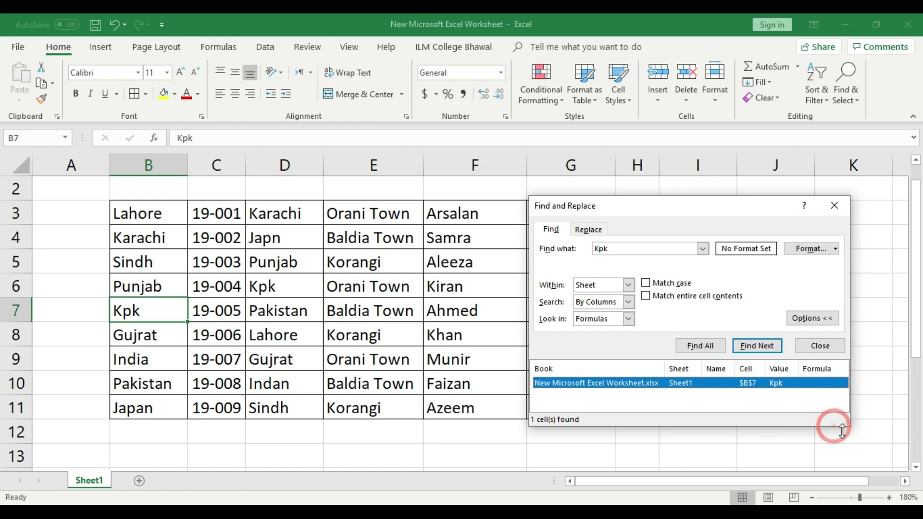
{"action": "left_click_drag", "start_coordinate": [834, 426], "coordinate": [889, 474]}
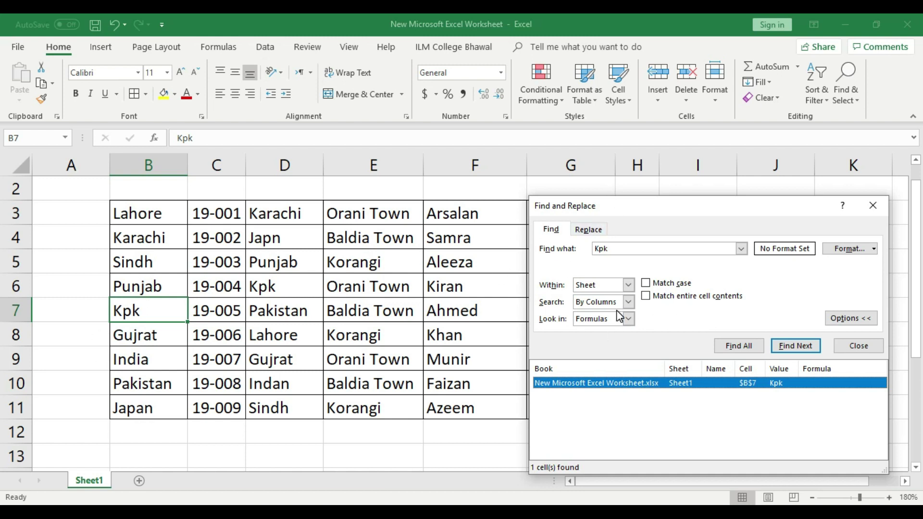
Switch the search order to By Rows and select the Kpk row B7:H7.
{"action": "left_click", "coordinate": [629, 302]}
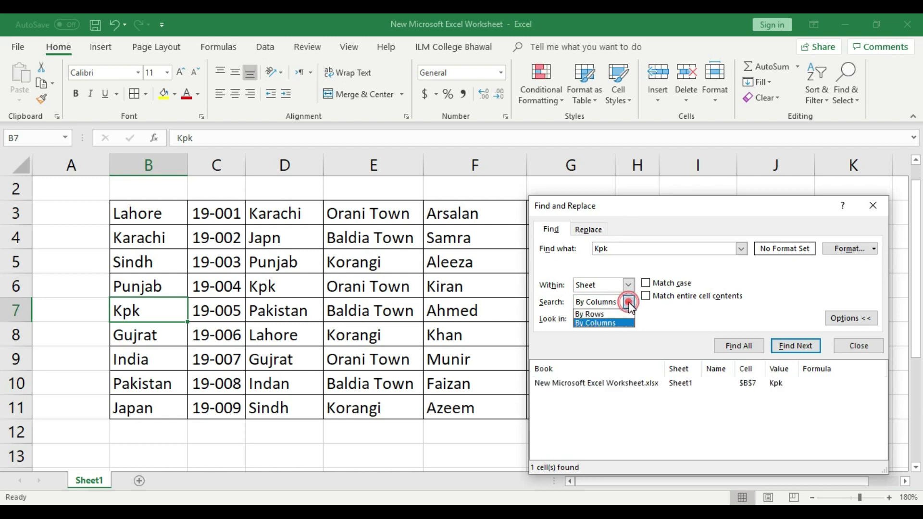
{"action": "left_click", "coordinate": [608, 316]}
{"action": "left_click_drag", "start_coordinate": [577, 206], "coordinate": [419, 388]}
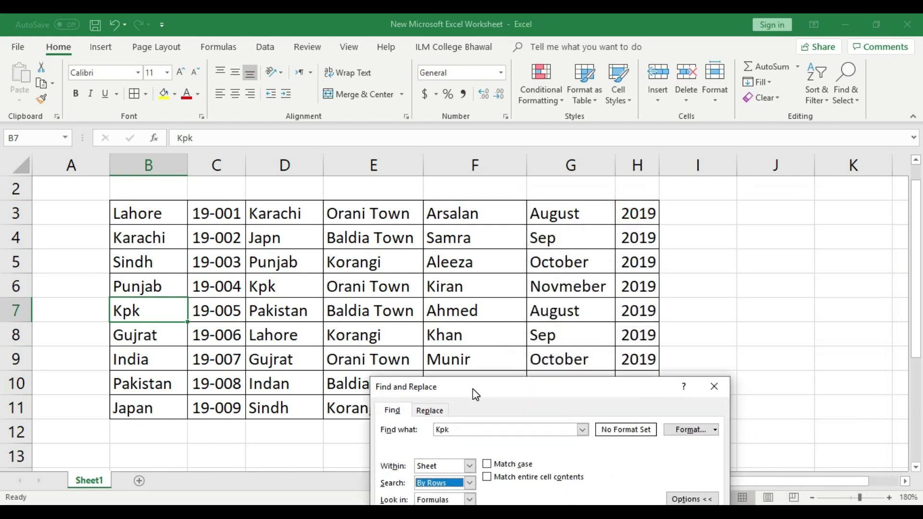
{"action": "left_click_drag", "start_coordinate": [137, 308], "coordinate": [631, 306]}
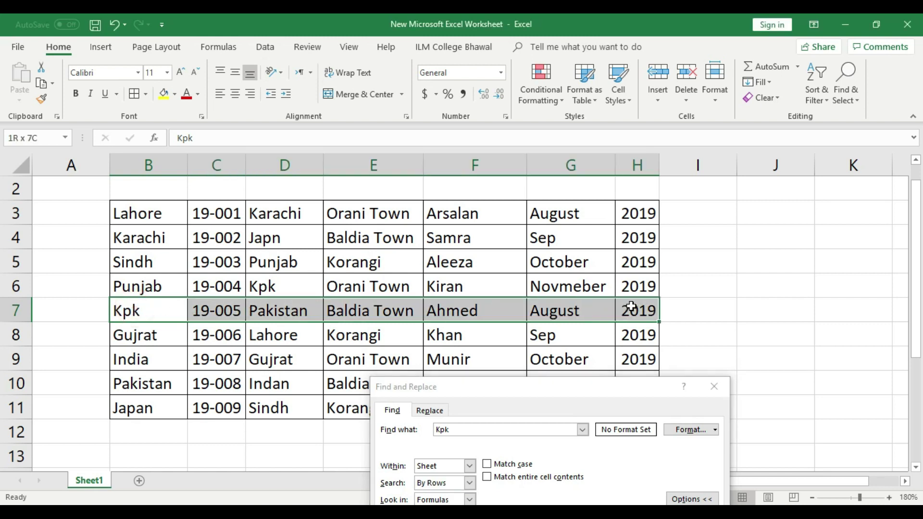
{"action": "mouse_move", "coordinate": [541, 388]}
{"action": "left_mouse_down"}
{"action": "mouse_move", "coordinate": [546, 373]}
{"action": "mouse_move", "coordinate": [305, 122]}
{"action": "mouse_move", "coordinate": [260, 125]}
{"action": "left_mouse_up"}
Search for August, finding G7, select row B11:H11, then close Find and Replace.
{"action": "double_click", "coordinate": [176, 165]}
{"action": "key", "text": "BackSpace"}
{"action": "type", "text": "August"}
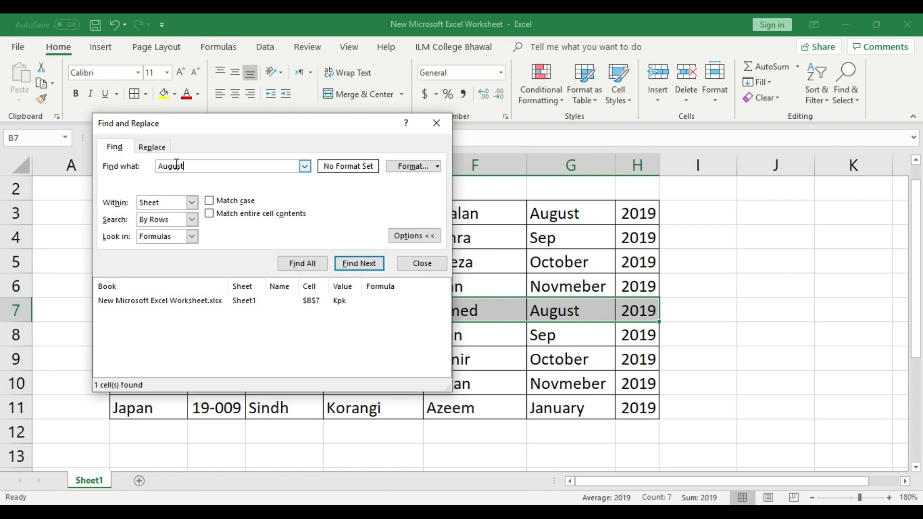
{"action": "left_click", "coordinate": [301, 263]}
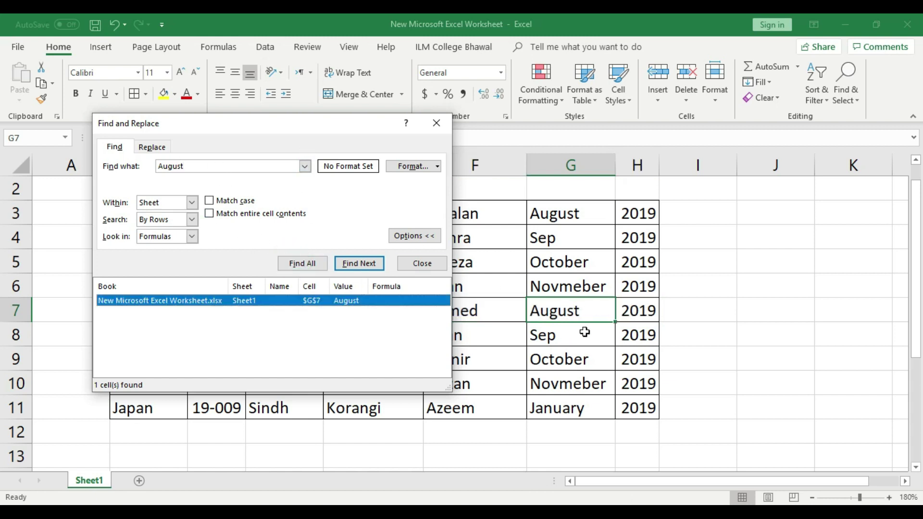
{"action": "left_click_drag", "start_coordinate": [340, 126], "coordinate": [864, 331]}
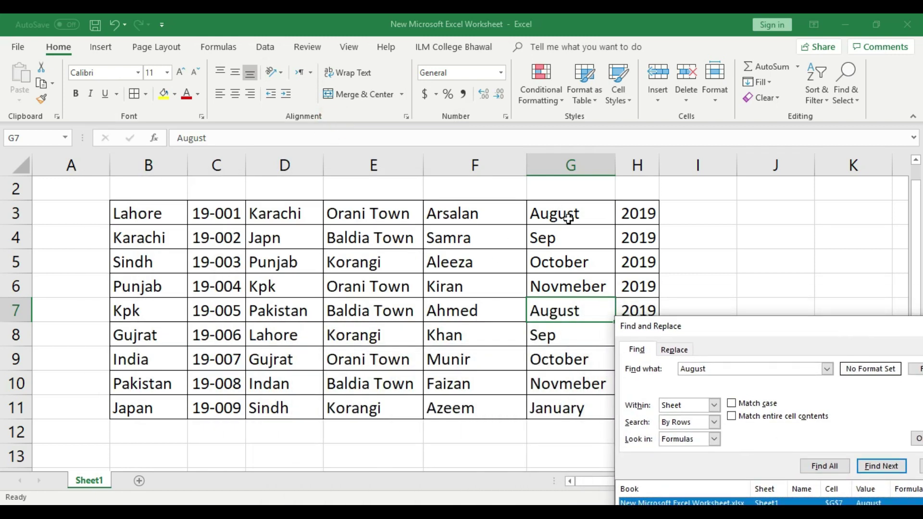
{"action": "mouse_move", "coordinate": [761, 333]}
{"action": "left_mouse_down"}
{"action": "mouse_move", "coordinate": [347, 142]}
{"action": "mouse_move", "coordinate": [204, 96]}
{"action": "left_mouse_up"}
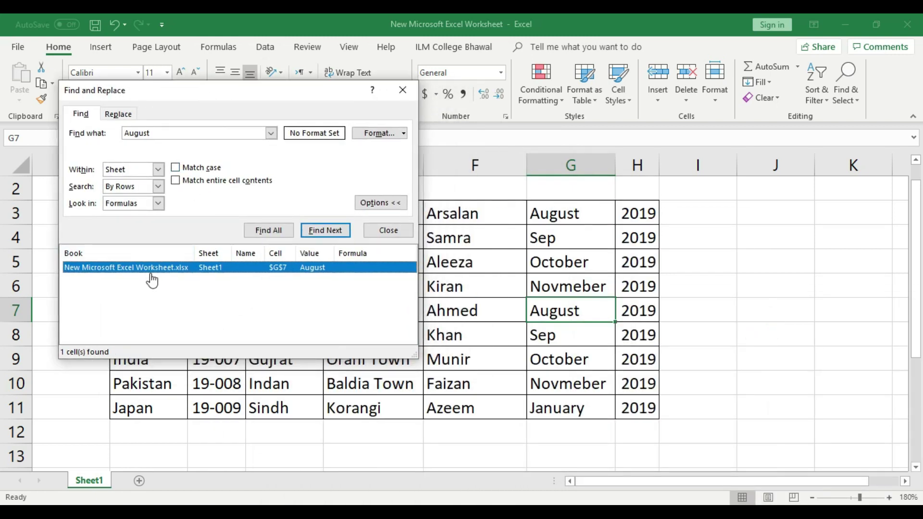
{"action": "left_click_drag", "start_coordinate": [635, 404], "coordinate": [140, 407]}
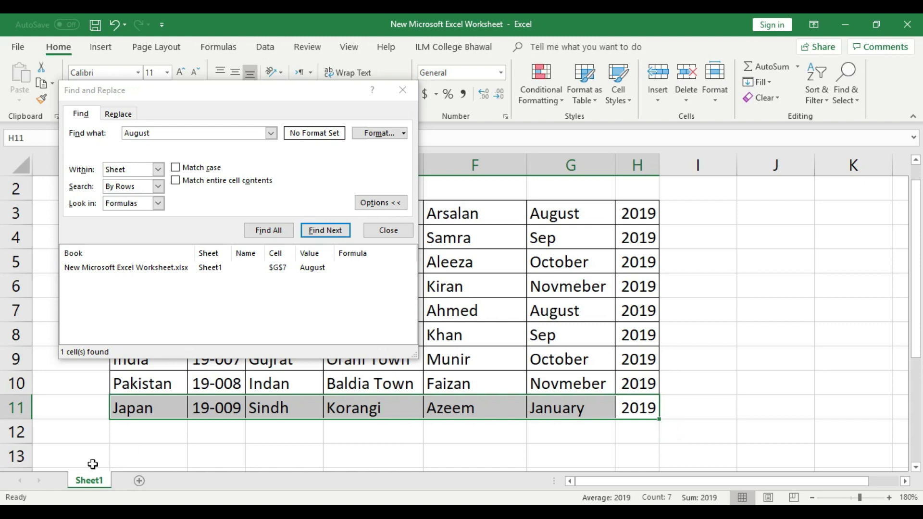
{"action": "left_click_drag", "start_coordinate": [241, 99], "coordinate": [446, 237]}
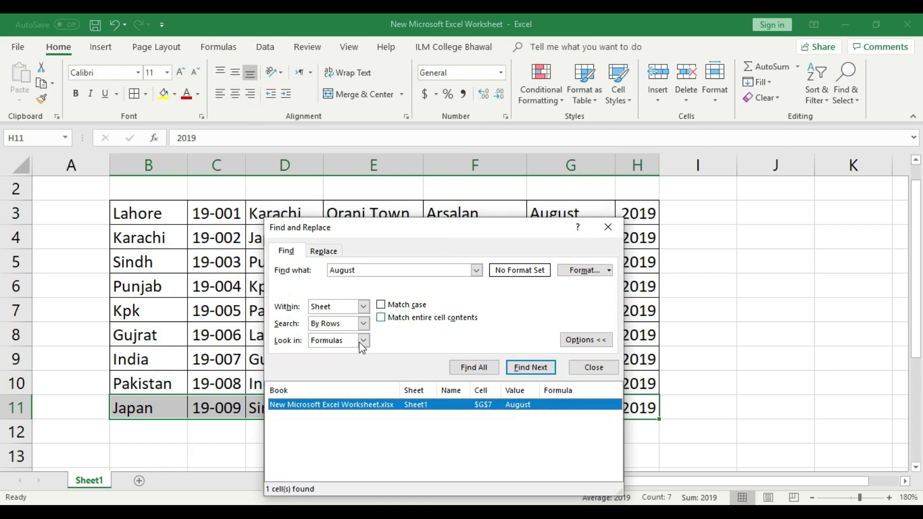
{"action": "left_click", "coordinate": [363, 308]}
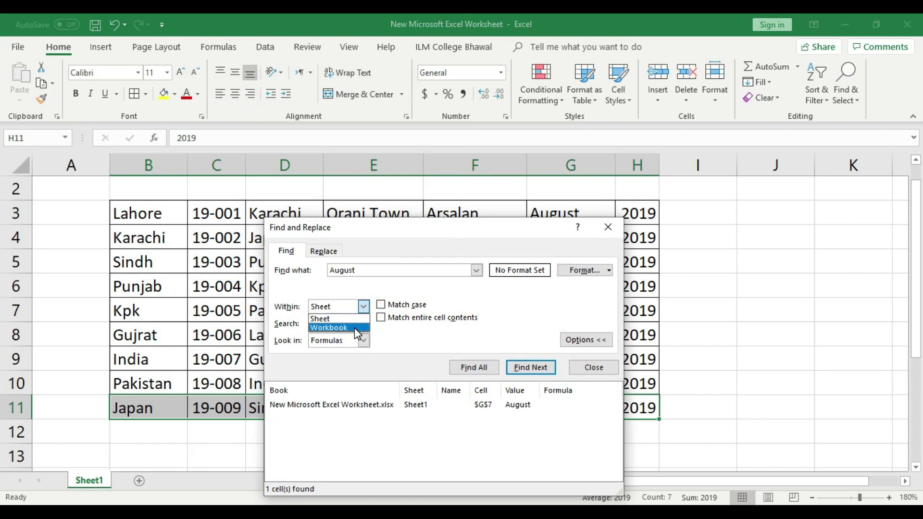
{"action": "left_click", "coordinate": [596, 369]}
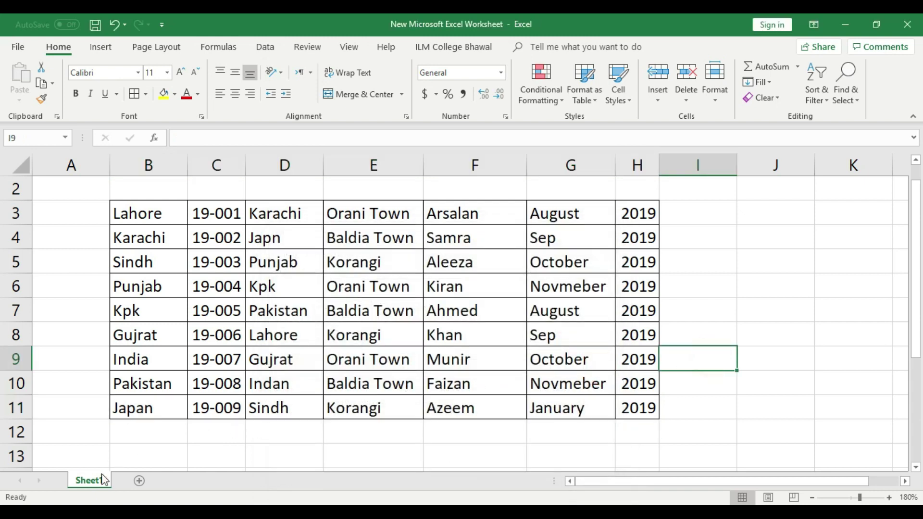
Create two copies of Sheet1, Sheet1 (2) and Sheet1 (3), with Move or Copy.
{"action": "right_click", "coordinate": [102, 483]}
{"action": "left_click", "coordinate": [153, 375]}
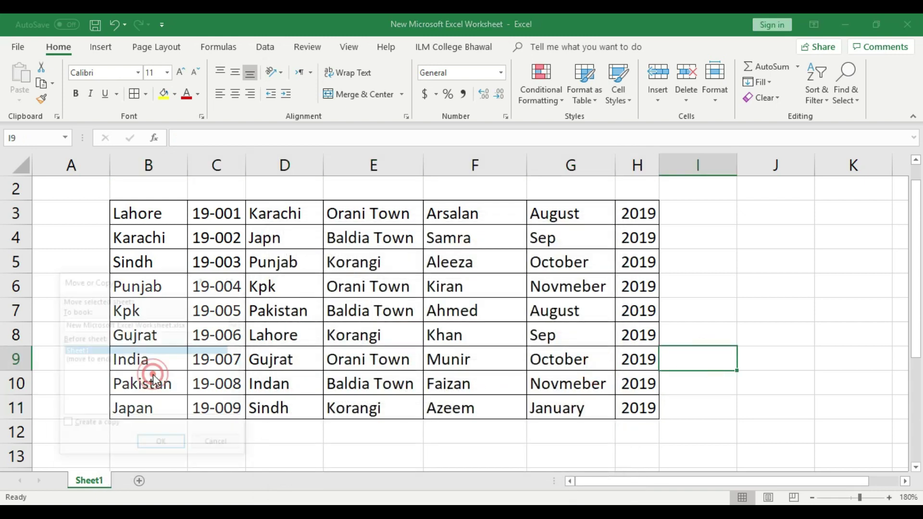
{"action": "left_click", "coordinate": [66, 425]}
{"action": "left_click", "coordinate": [151, 445]}
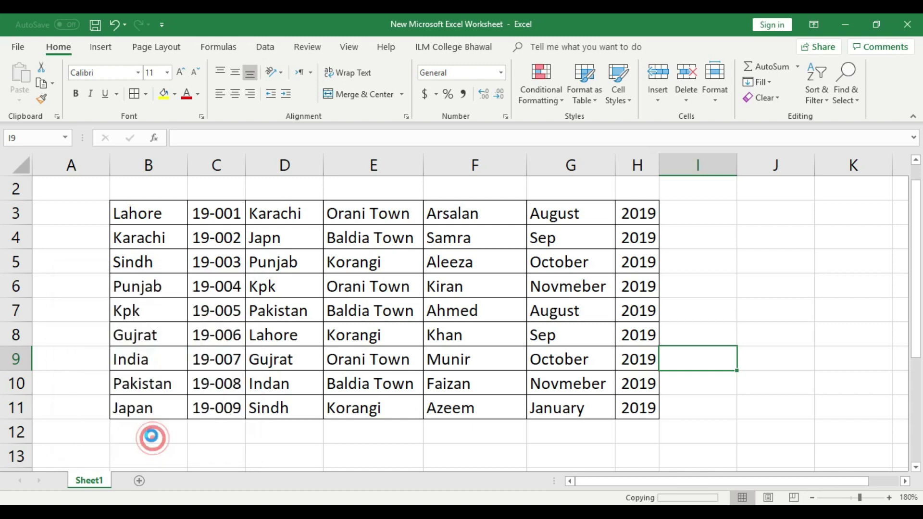
{"action": "left_click", "coordinate": [145, 482]}
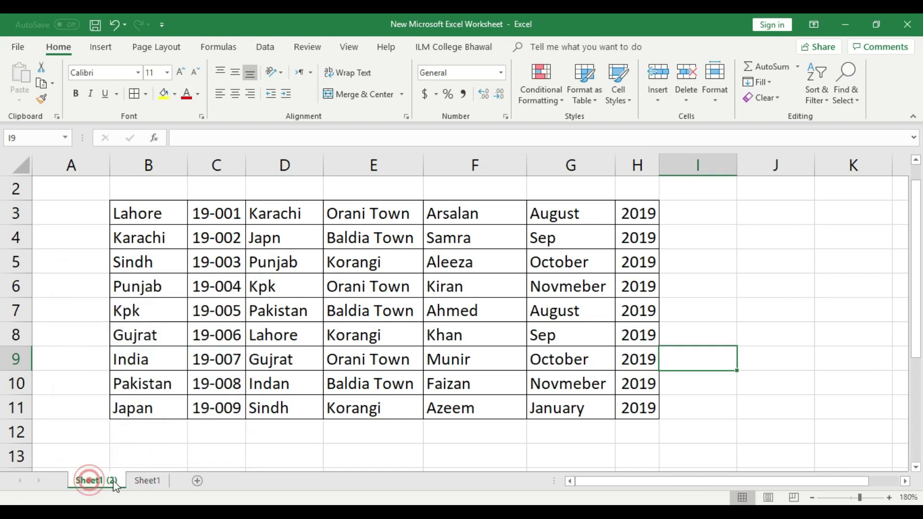
{"action": "right_click", "coordinate": [150, 482]}
{"action": "left_click", "coordinate": [103, 480]}
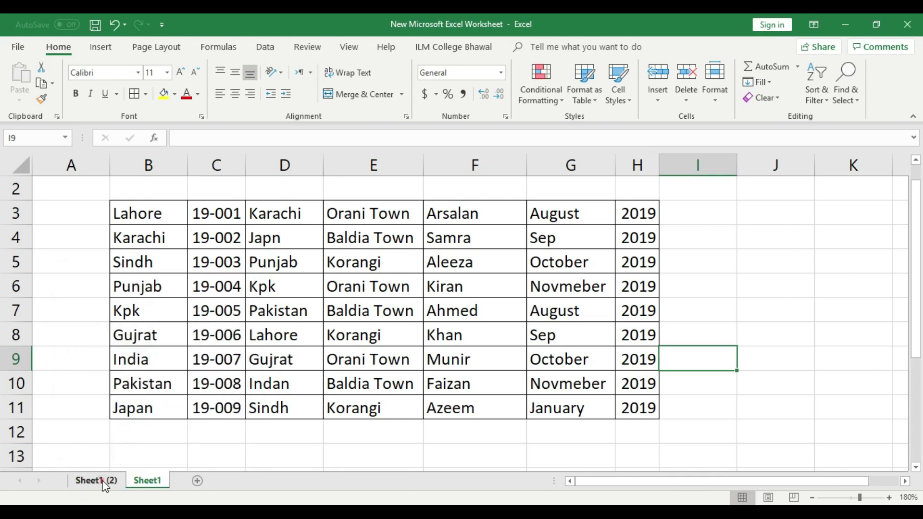
{"action": "right_click", "coordinate": [103, 481]}
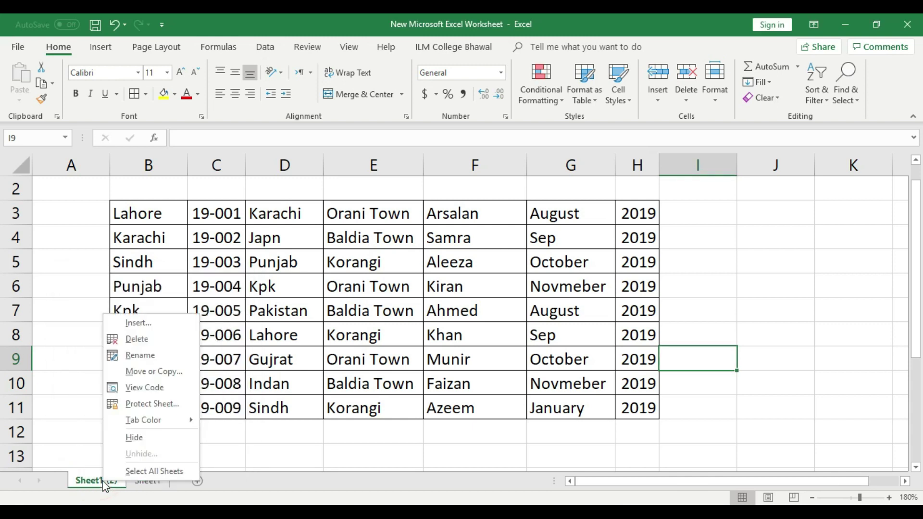
{"action": "left_click", "coordinate": [161, 375]}
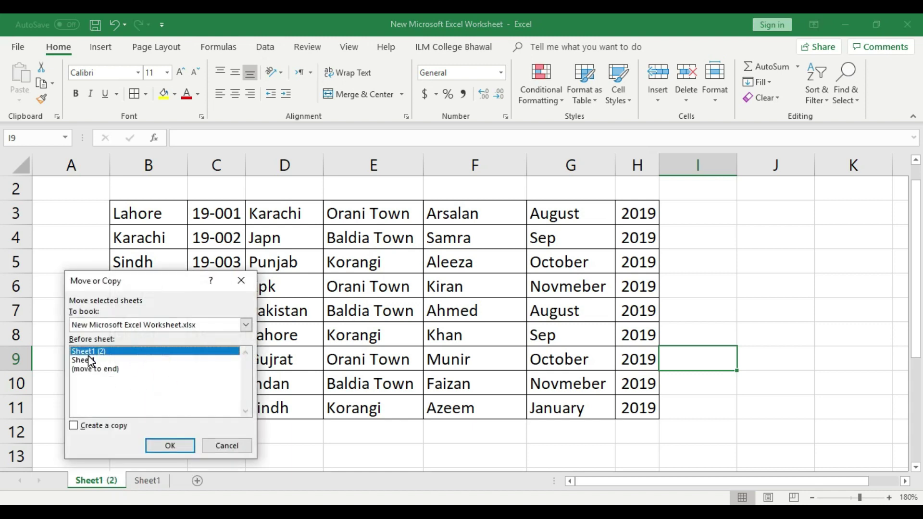
{"action": "left_click", "coordinate": [73, 426]}
{"action": "left_click", "coordinate": [171, 446]}
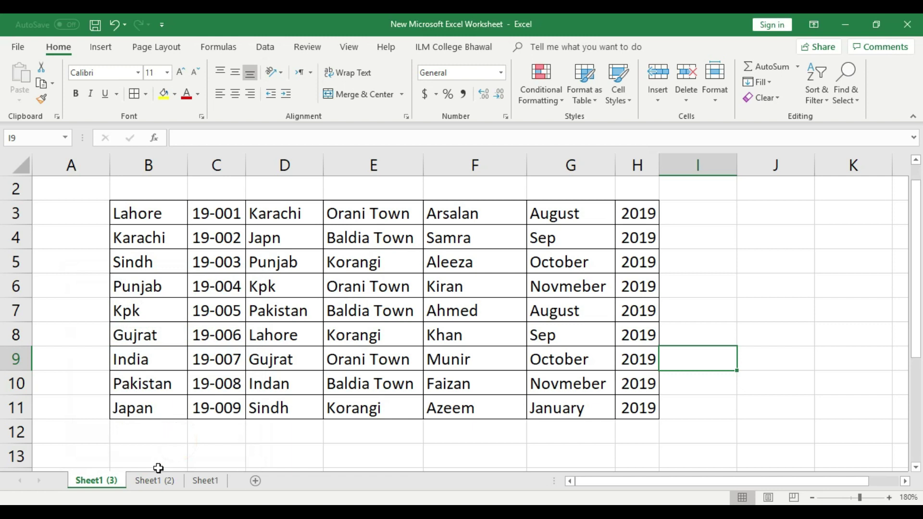
Move Sheet1 (2) to the front and rename it 1.
{"action": "left_click", "coordinate": [153, 480]}
{"action": "left_click_drag", "start_coordinate": [129, 486], "coordinate": [94, 481]}
{"action": "right_click", "coordinate": [98, 481]}
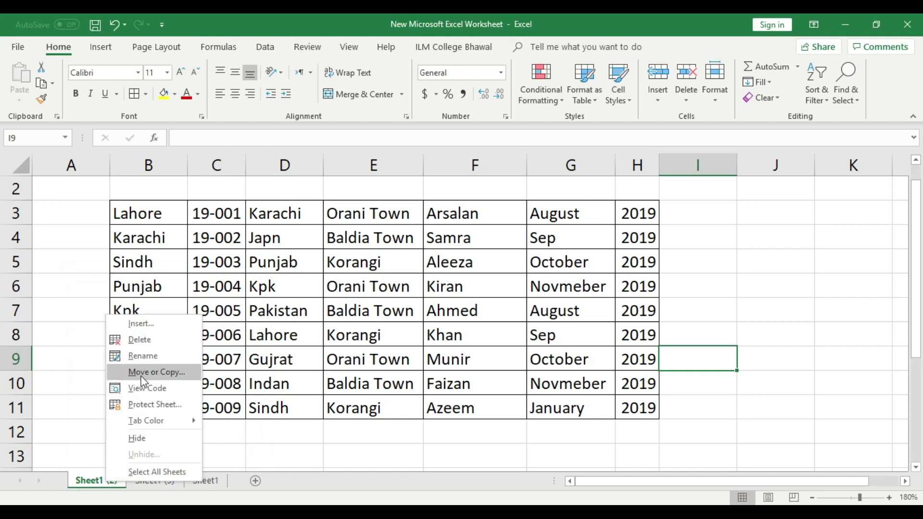
{"action": "left_click", "coordinate": [143, 358]}
{"action": "type", "text": "1"}
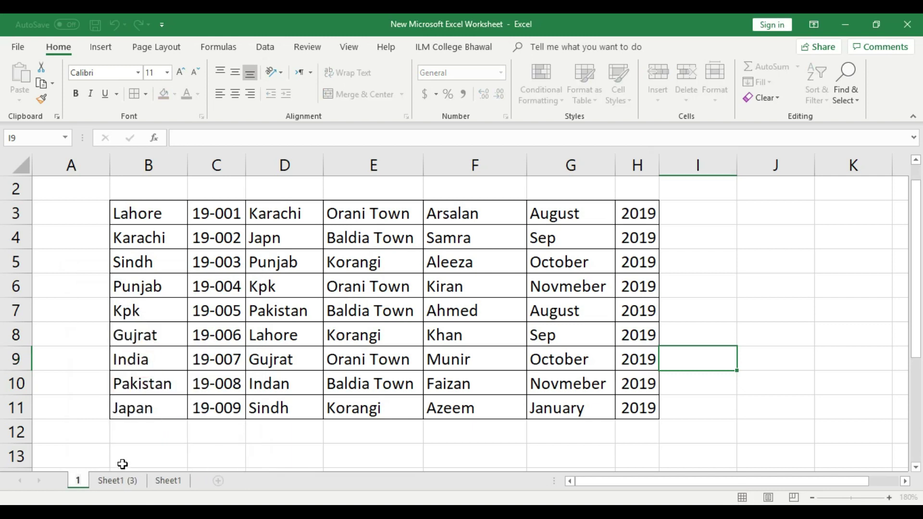
{"action": "left_click", "coordinate": [121, 486]}
Rename Sheet1 (3) to 2 and the original Sheet1 to 3.
{"action": "right_click", "coordinate": [121, 484]}
{"action": "left_click", "coordinate": [151, 360]}
{"action": "type", "text": "2"}
{"action": "left_click", "coordinate": [128, 480]}
{"action": "right_click", "coordinate": [126, 480]}
{"action": "left_click", "coordinate": [155, 361]}
{"action": "type", "text": "3"}
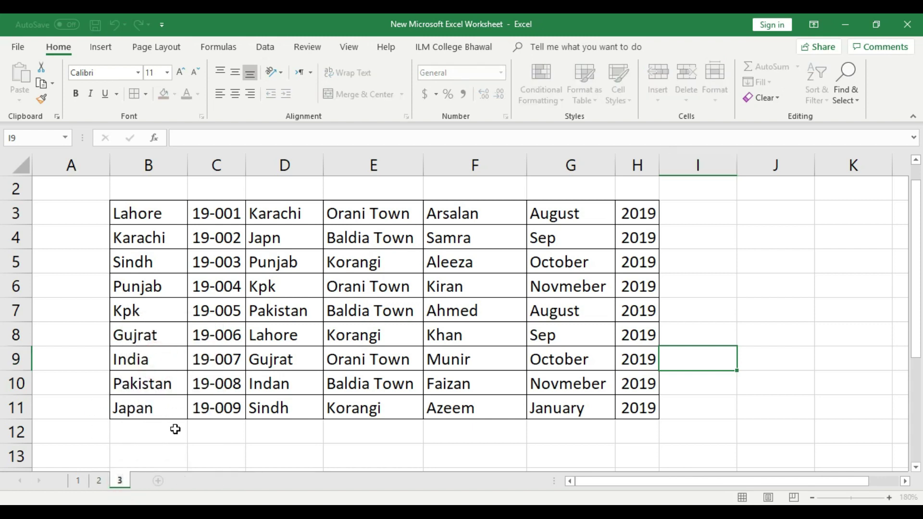
{"action": "left_click", "coordinate": [176, 430]}
{"action": "left_click", "coordinate": [80, 480]}
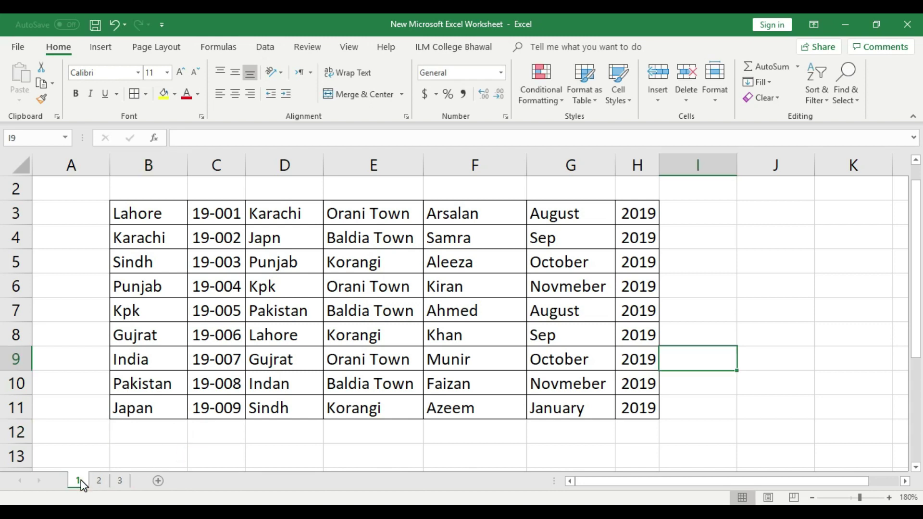
Look over sheets 2 and 3, then return to sheet 1 and select A11.
{"action": "left_click", "coordinate": [99, 481]}
{"action": "left_click", "coordinate": [85, 481]}
{"action": "left_click", "coordinate": [92, 381]}
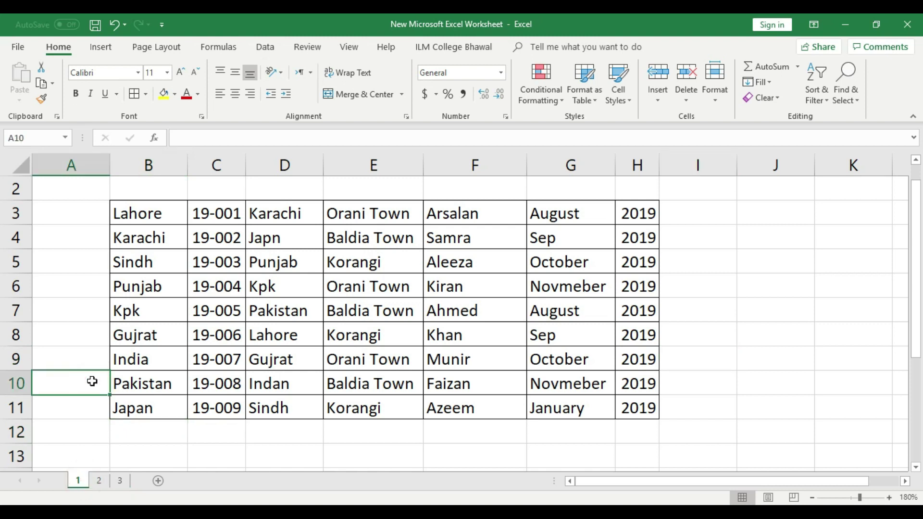
{"action": "left_click", "coordinate": [98, 482]}
{"action": "left_click", "coordinate": [118, 481]}
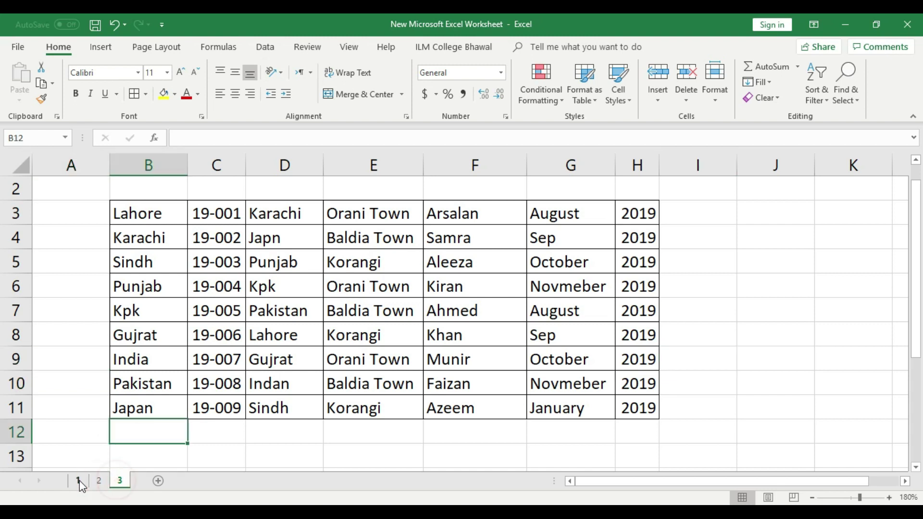
{"action": "left_click", "coordinate": [78, 480]}
{"action": "left_click", "coordinate": [78, 412]}
Find all Pakistan cells on sheet 1 (D7, B10) and open the Within scope choices.
{"action": "key", "text": "ctrl+f"}
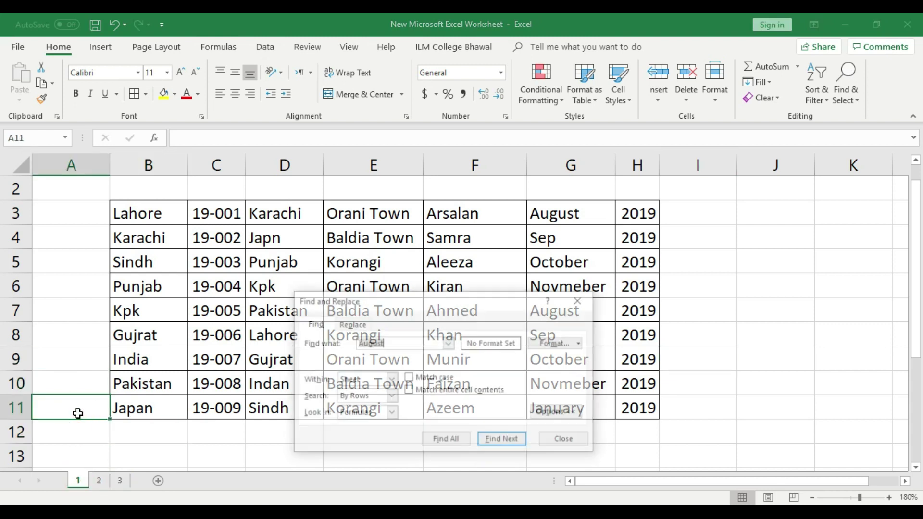
{"action": "left_click", "coordinate": [402, 344]}
{"action": "left_click_drag", "start_coordinate": [407, 301], "coordinate": [575, 208]}
{"action": "double_click", "coordinate": [573, 250]}
{"action": "key", "text": "BackSpace"}
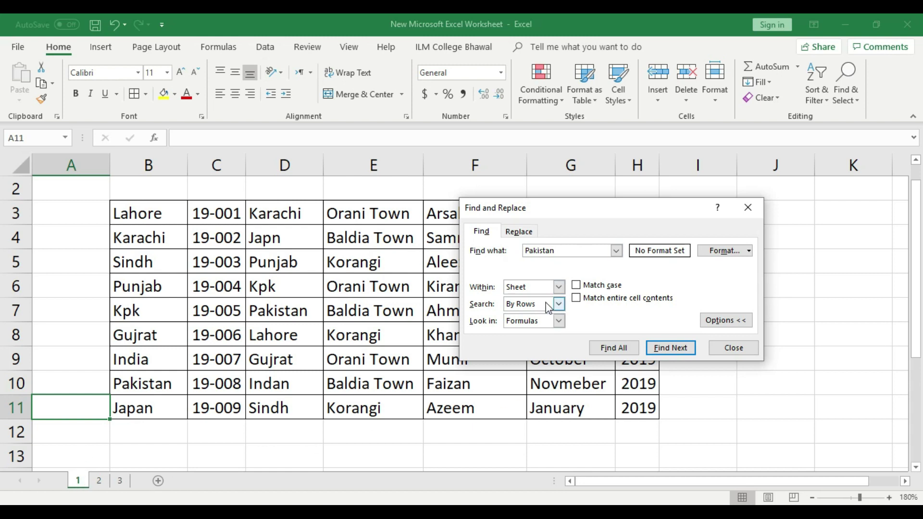
{"action": "left_click", "coordinate": [614, 348]}
{"action": "left_click_drag", "start_coordinate": [609, 216], "coordinate": [606, 149]}
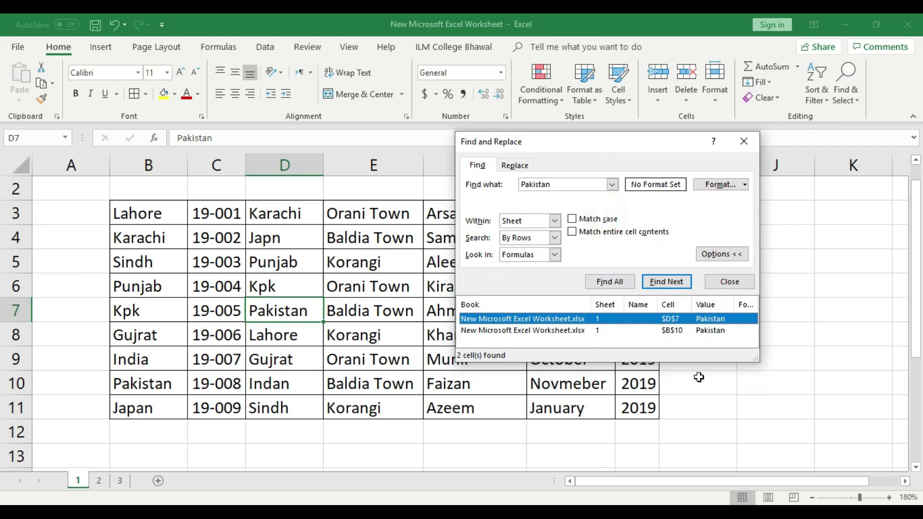
{"action": "left_click_drag", "start_coordinate": [757, 359], "coordinate": [818, 426]}
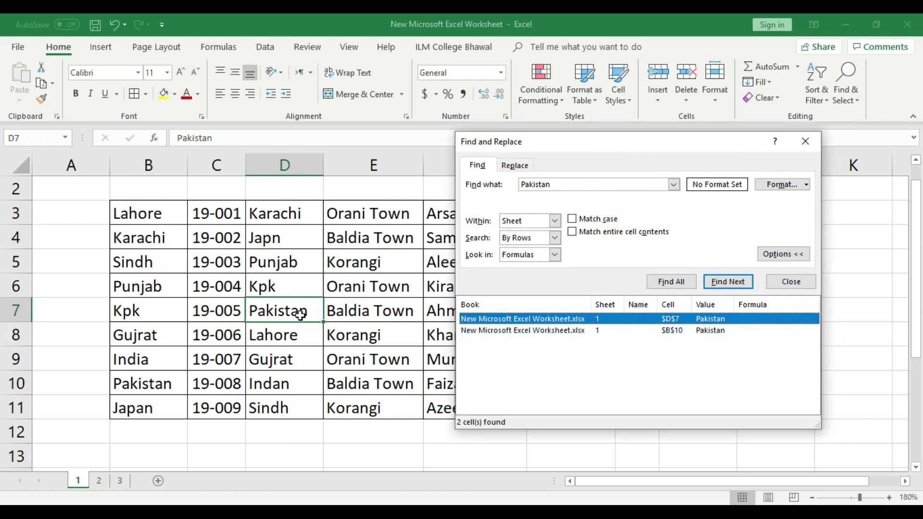
{"action": "left_click", "coordinate": [728, 282]}
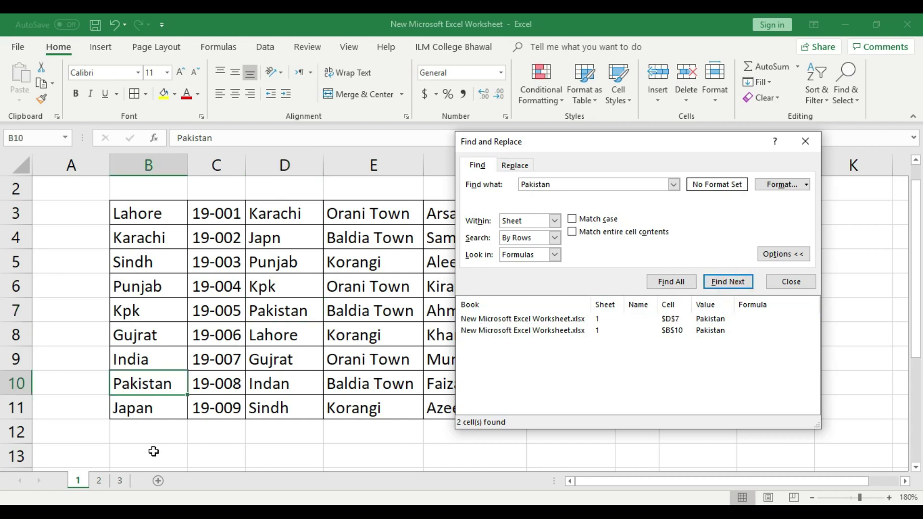
{"action": "left_click", "coordinate": [555, 221]}
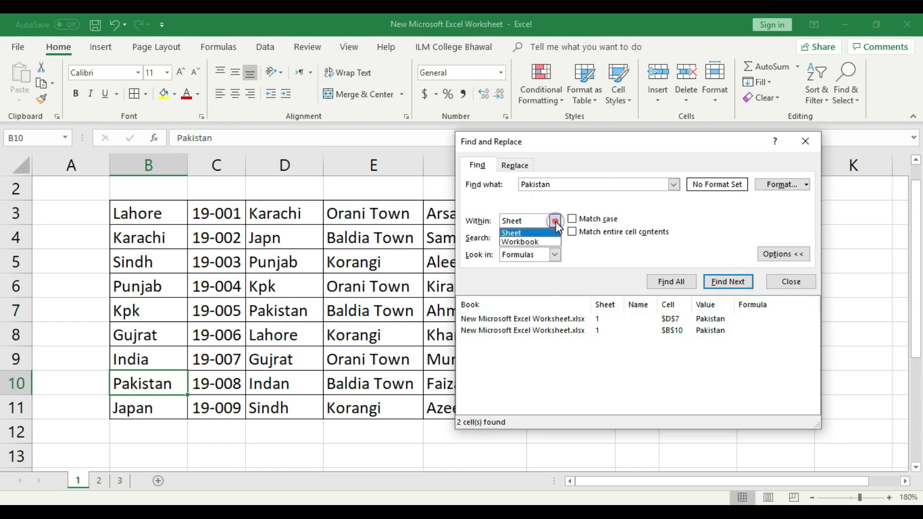
Set Within to Workbook and list all six Pakistan matches across sheets 1–3.
{"action": "left_click", "coordinate": [542, 242]}
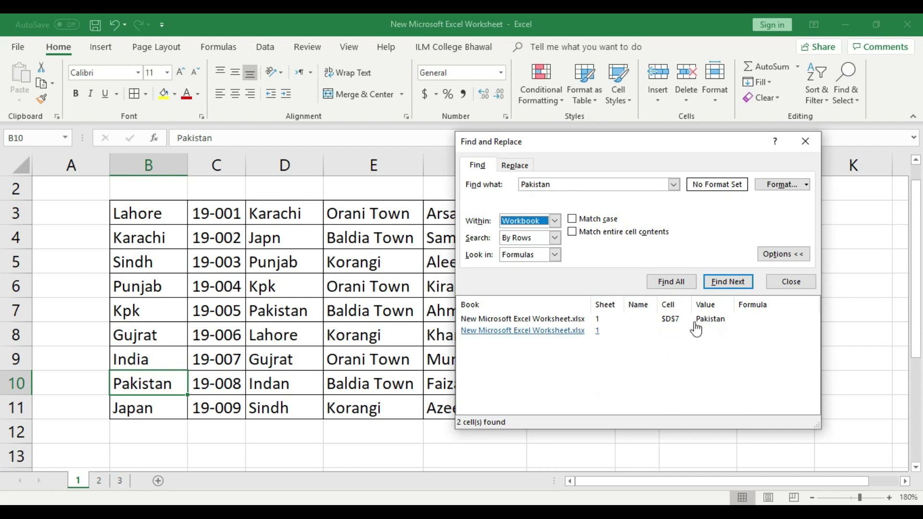
{"action": "left_click", "coordinate": [683, 284]}
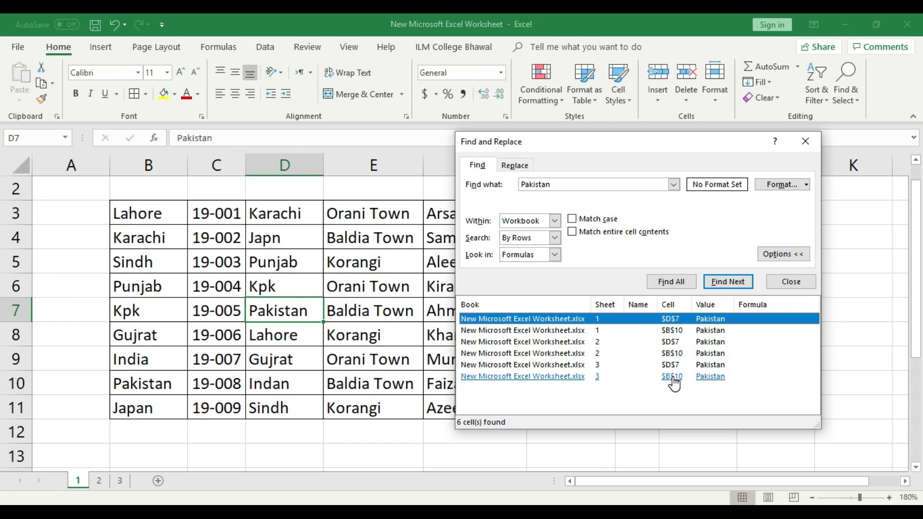
{"action": "left_click", "coordinate": [540, 317]}
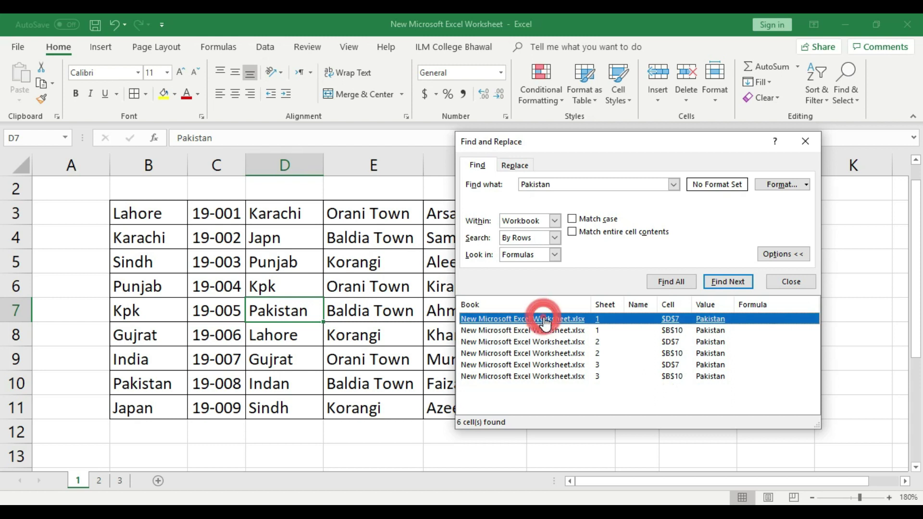
Fill the Pakistan cells D7 and B10 yellow on sheets 1 and 2.
{"action": "left_click", "coordinate": [165, 90]}
{"action": "left_click", "coordinate": [576, 331]}
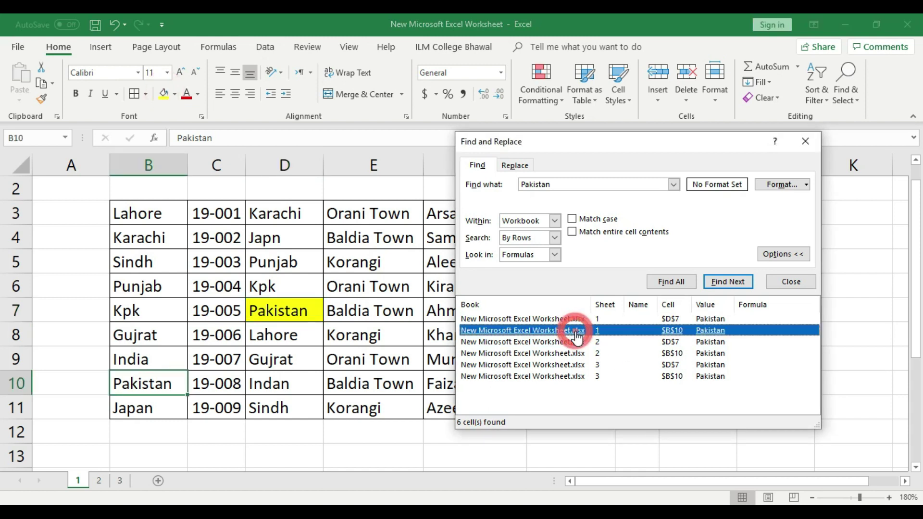
{"action": "left_click", "coordinate": [163, 93]}
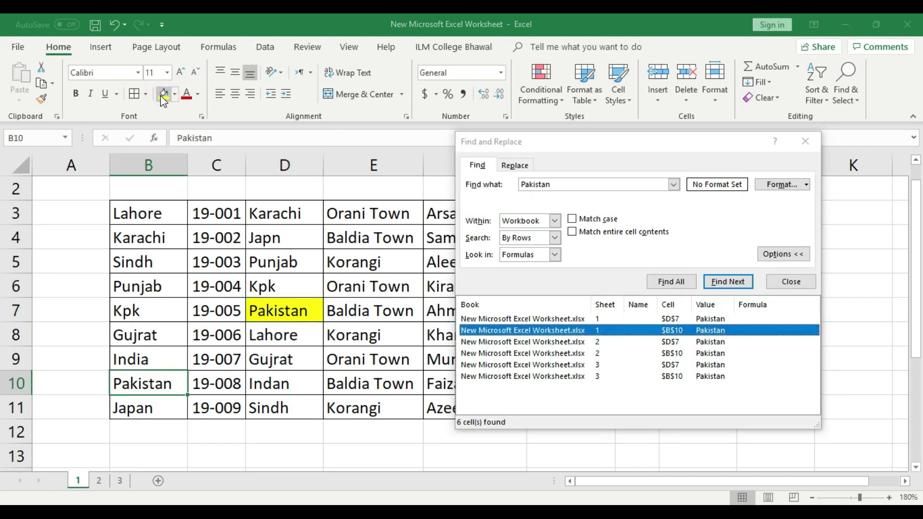
{"action": "left_click", "coordinate": [575, 344]}
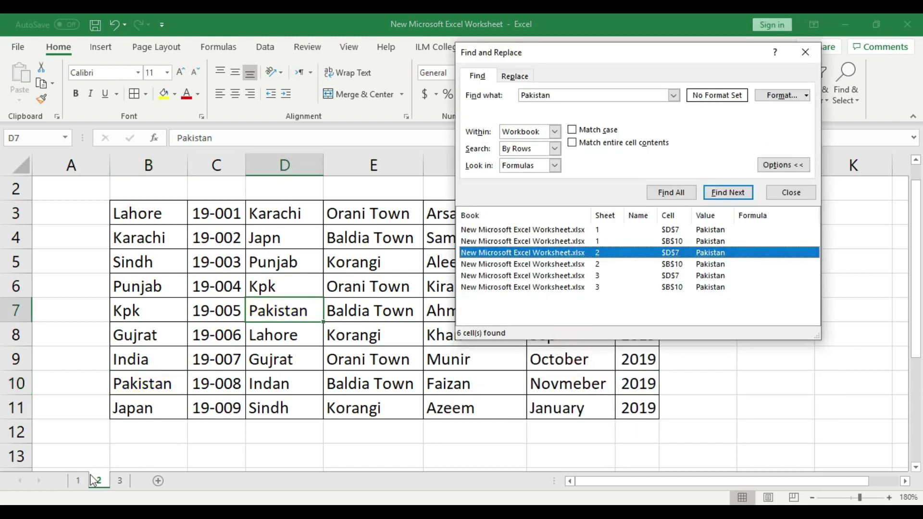
{"action": "left_click", "coordinate": [82, 482]}
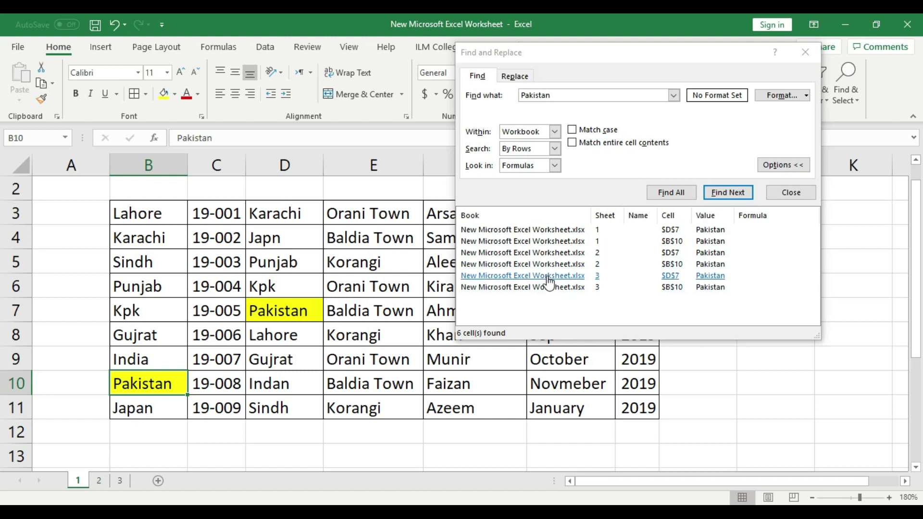
{"action": "left_click", "coordinate": [567, 255]}
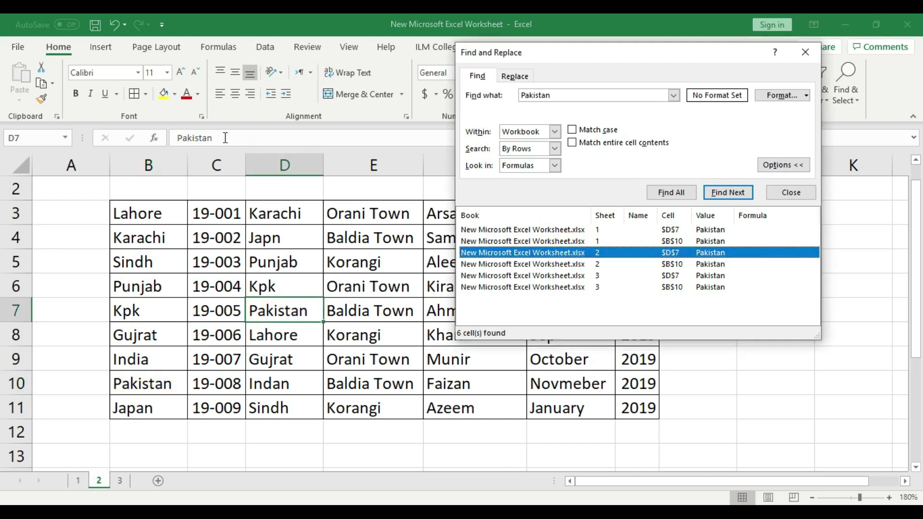
{"action": "left_click", "coordinate": [164, 93]}
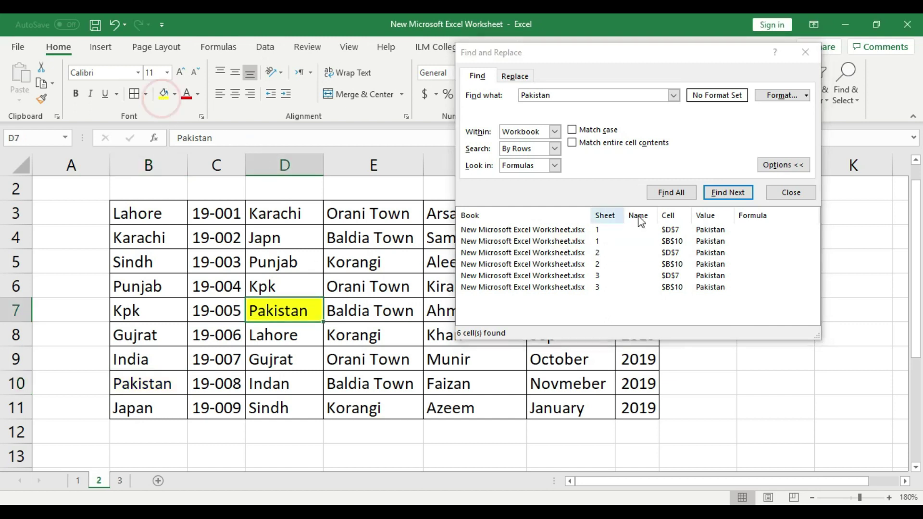
{"action": "left_click", "coordinate": [572, 266]}
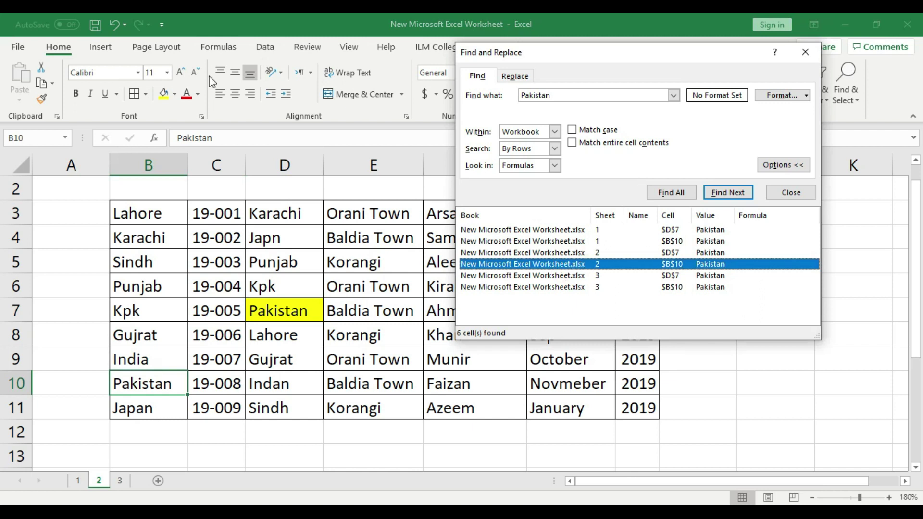
{"action": "left_click", "coordinate": [164, 94]}
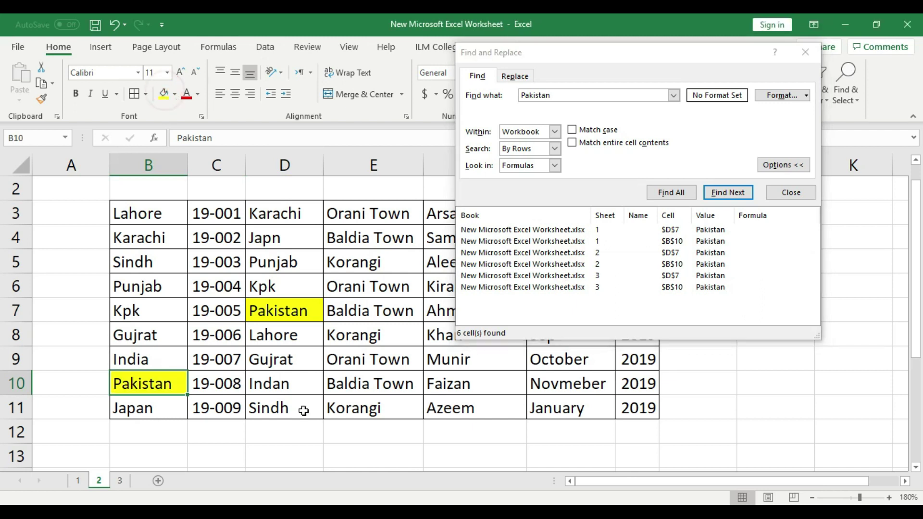
Fill D7 and B10 yellow on sheet 3 and move the search window aside.
{"action": "left_click", "coordinate": [568, 276]}
{"action": "left_click", "coordinate": [285, 310]}
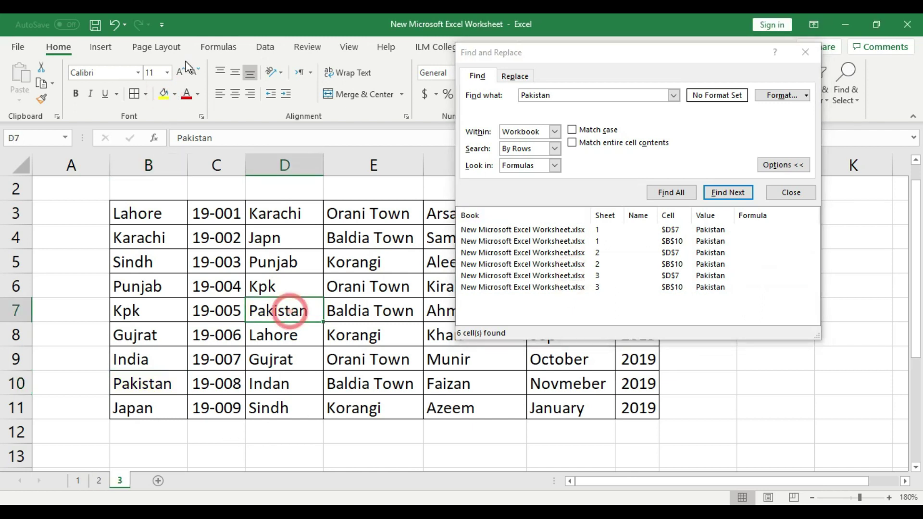
{"action": "left_click", "coordinate": [164, 94]}
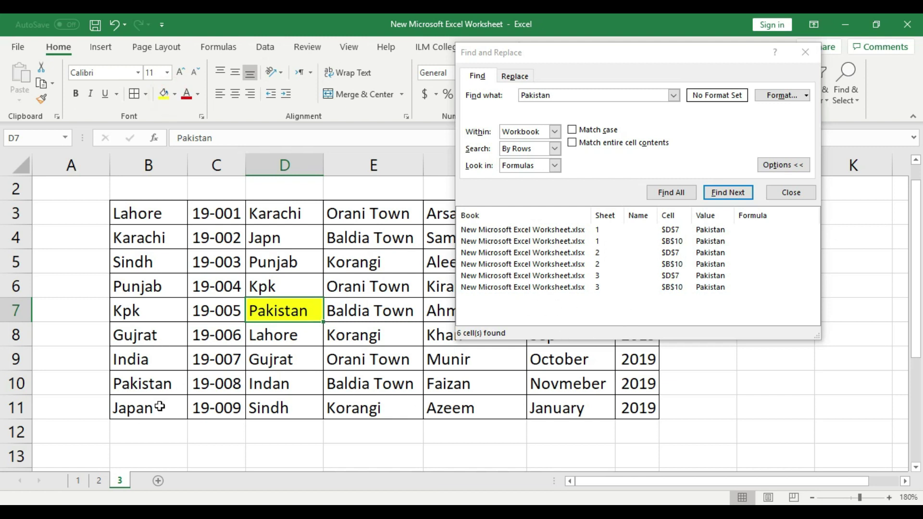
{"action": "left_click", "coordinate": [529, 287]}
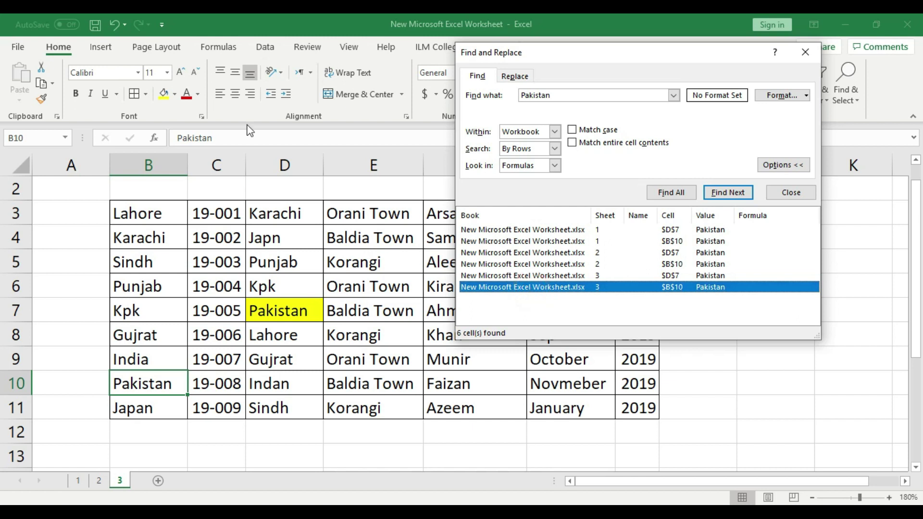
{"action": "left_click", "coordinate": [164, 96]}
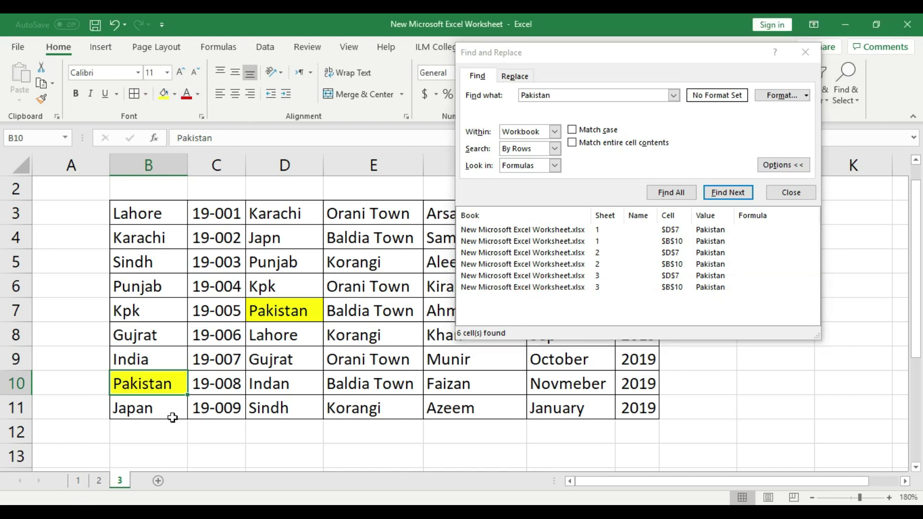
{"action": "left_click_drag", "start_coordinate": [617, 59], "coordinate": [387, 178]}
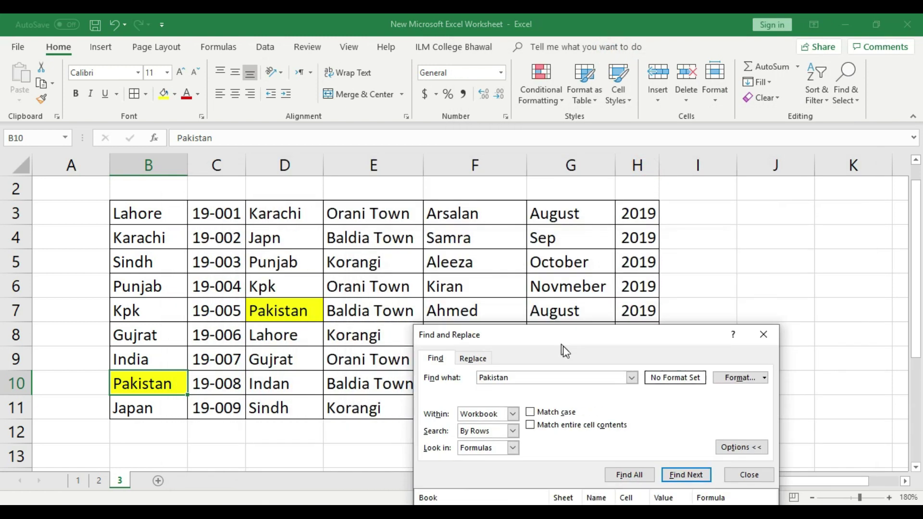
{"action": "left_click_drag", "start_coordinate": [388, 177], "coordinate": [262, 163]}
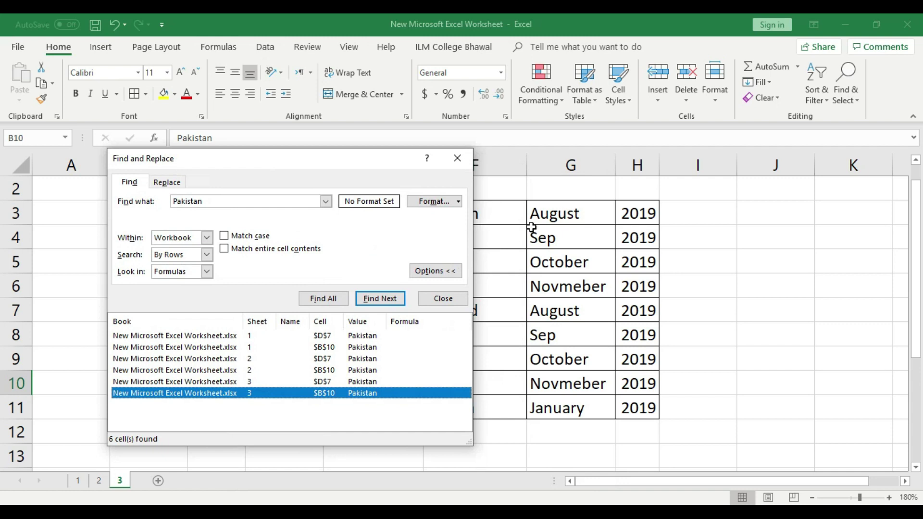
Find all August cells in the workbook and fill G7 and G3 on sheet 1 green.
{"action": "double_click", "coordinate": [239, 202]}
{"action": "key", "text": "BackSpace"}
{"action": "type", "text": "August"}
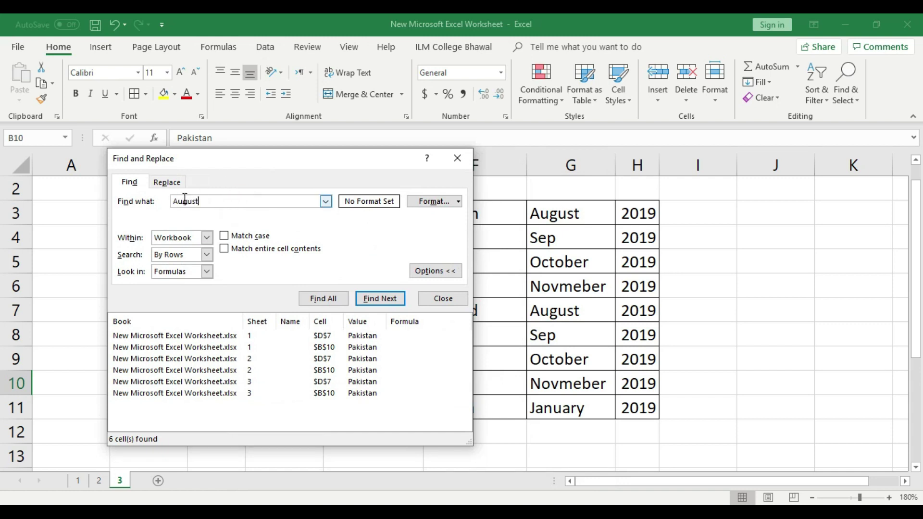
{"action": "left_click", "coordinate": [323, 299]}
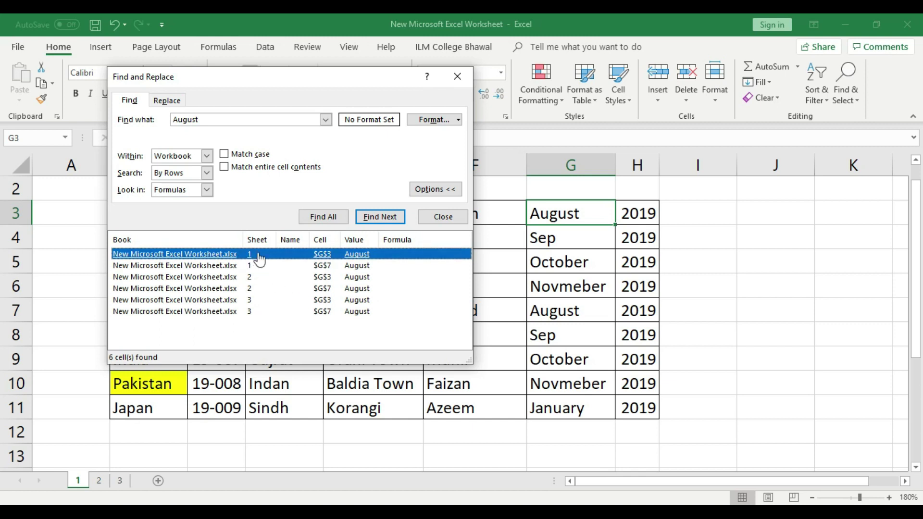
{"action": "left_click", "coordinate": [380, 217]}
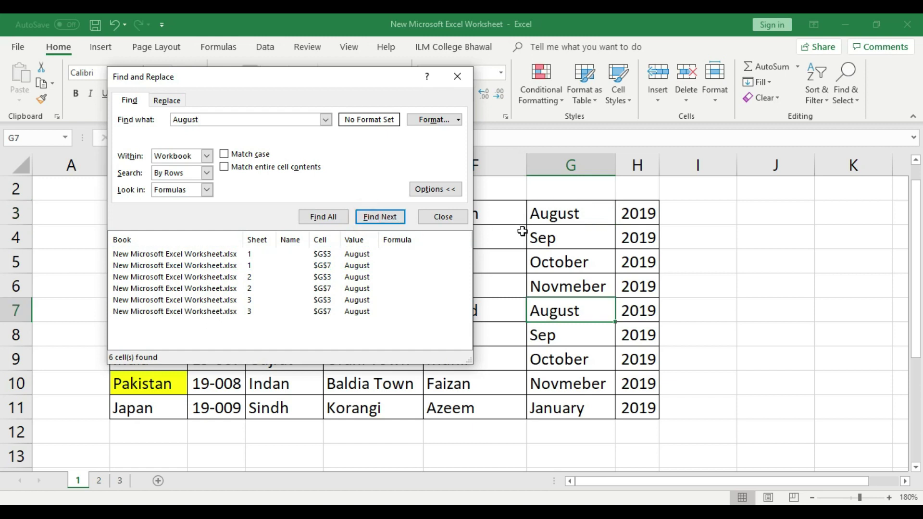
{"action": "left_click", "coordinate": [550, 213]}
{"action": "left_click", "coordinate": [541, 307]}
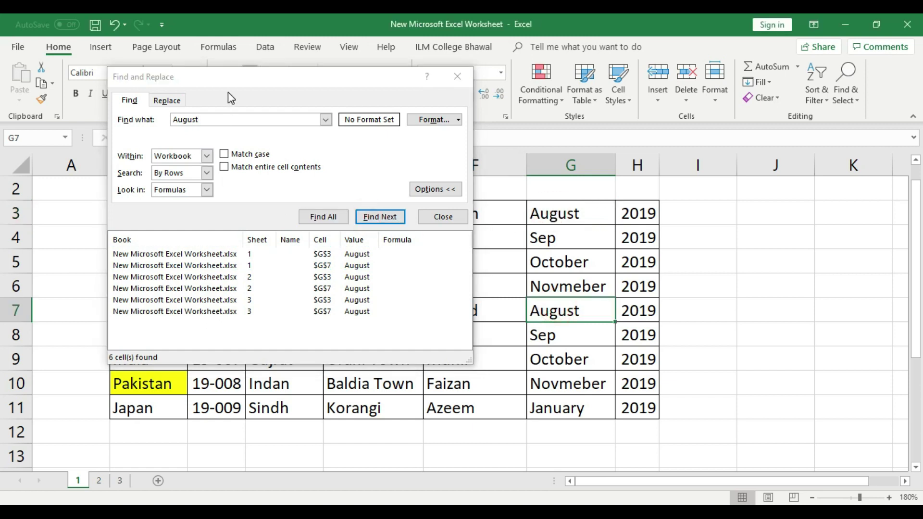
{"action": "left_click_drag", "start_coordinate": [228, 92], "coordinate": [160, 158]}
{"action": "left_click", "coordinate": [174, 95]}
{"action": "left_click", "coordinate": [220, 199]}
{"action": "left_click", "coordinate": [587, 218]}
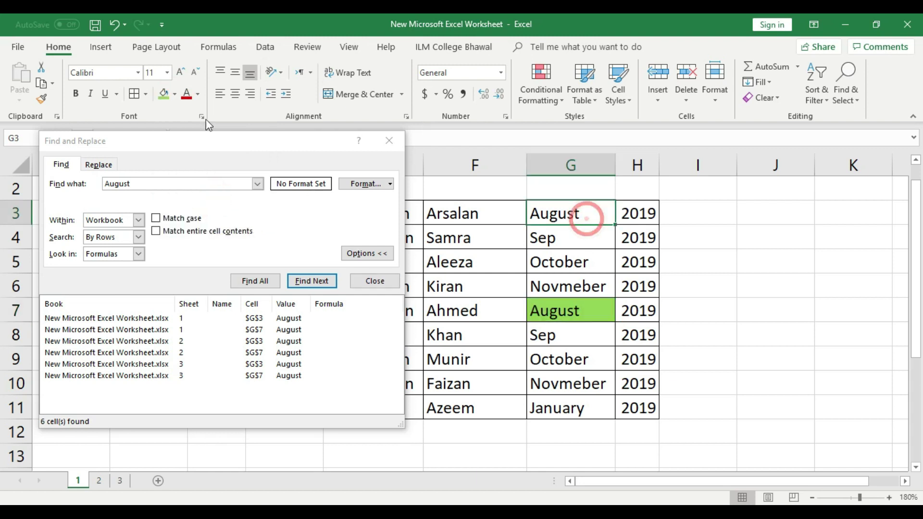
{"action": "left_click", "coordinate": [164, 94]}
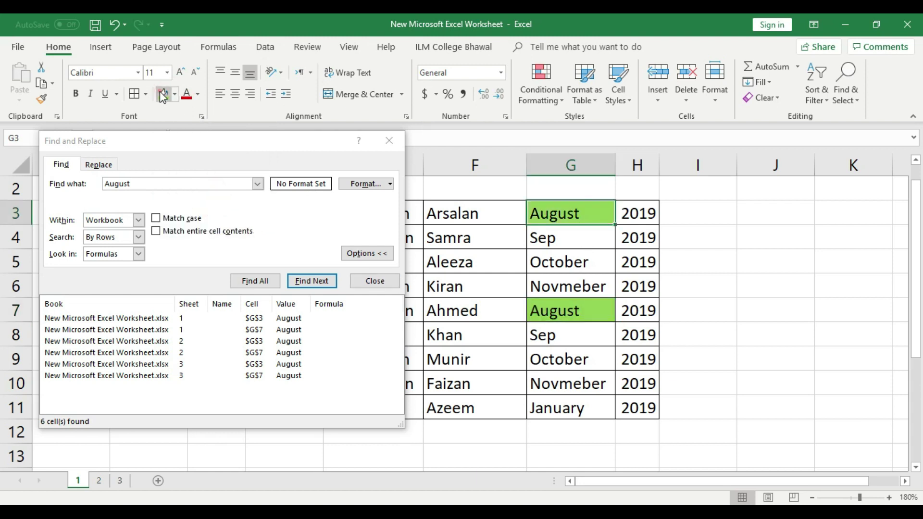
Fill the August cells G3 and G7 on sheet 2 green.
{"action": "left_click", "coordinate": [197, 344]}
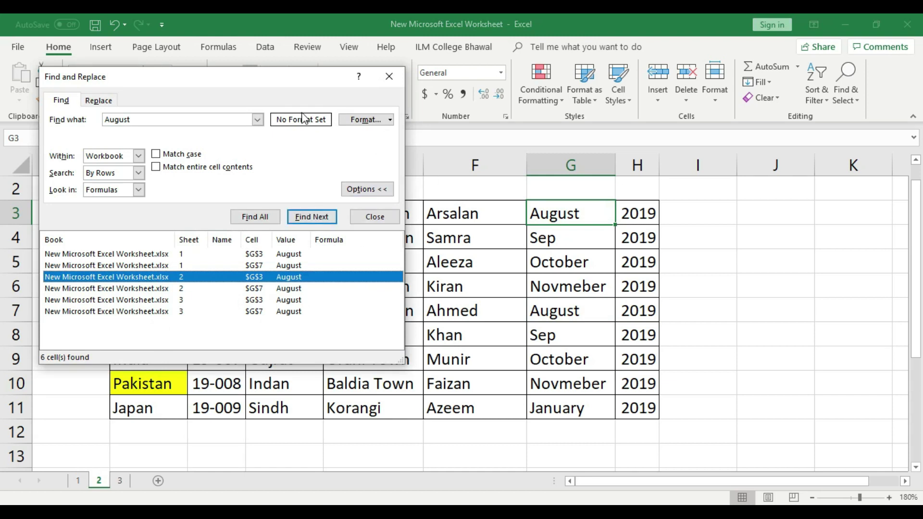
{"action": "left_click_drag", "start_coordinate": [273, 77], "coordinate": [268, 147]}
{"action": "left_click", "coordinate": [164, 94]}
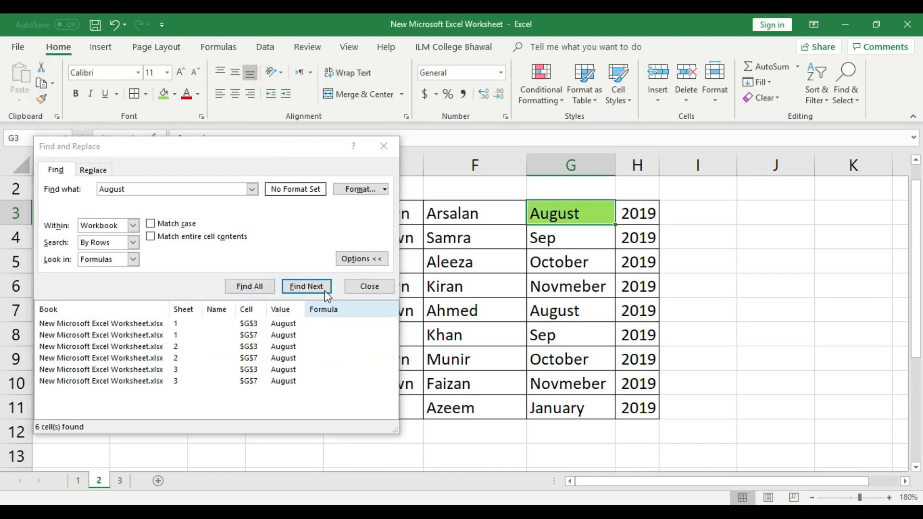
{"action": "left_click", "coordinate": [318, 287]}
{"action": "left_click", "coordinate": [163, 94]}
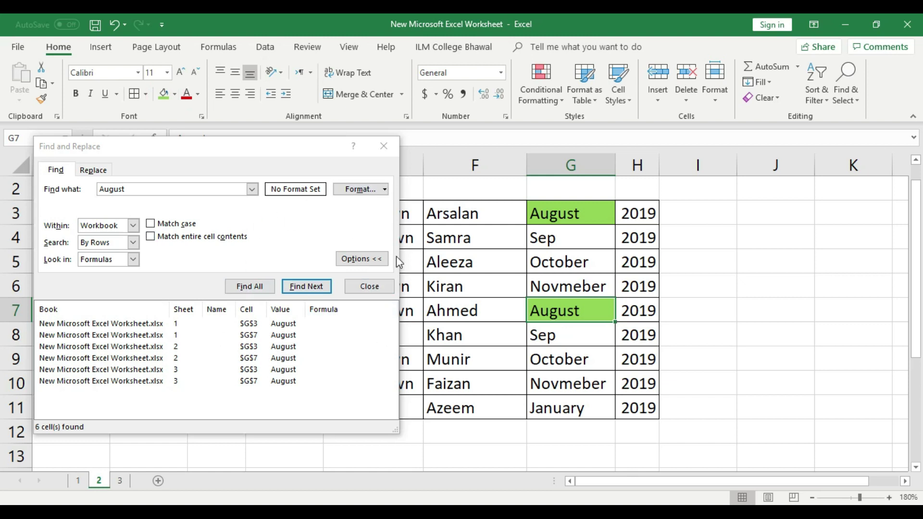
Fill G3 and G7 on sheet 3 green, then return to sheet 1 and close the search.
{"action": "left_click", "coordinate": [302, 287]}
{"action": "left_click", "coordinate": [305, 219]}
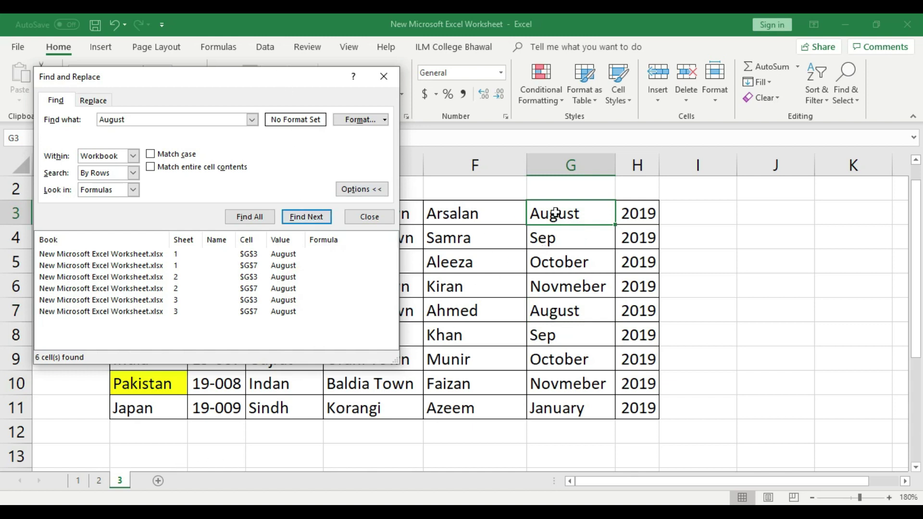
{"action": "left_click_drag", "start_coordinate": [162, 94], "coordinate": [187, 198]}
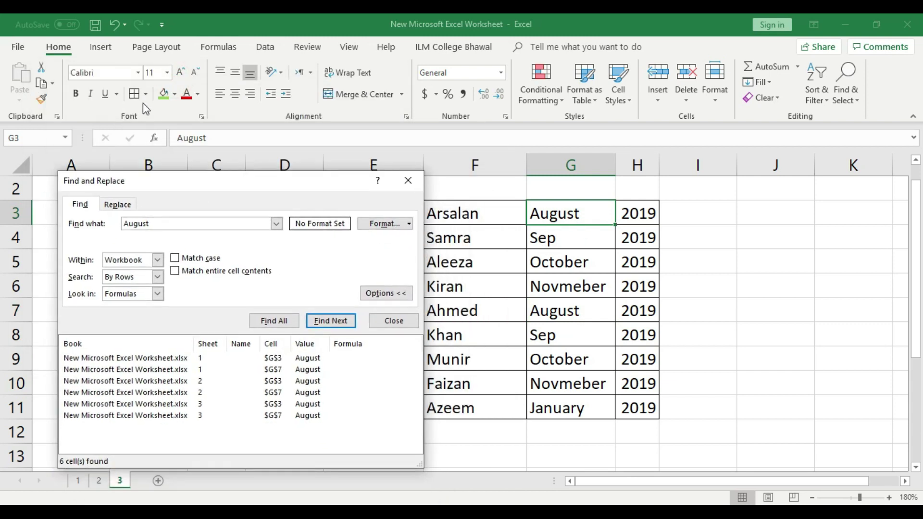
{"action": "left_click", "coordinate": [163, 93]}
{"action": "left_click", "coordinate": [328, 321]}
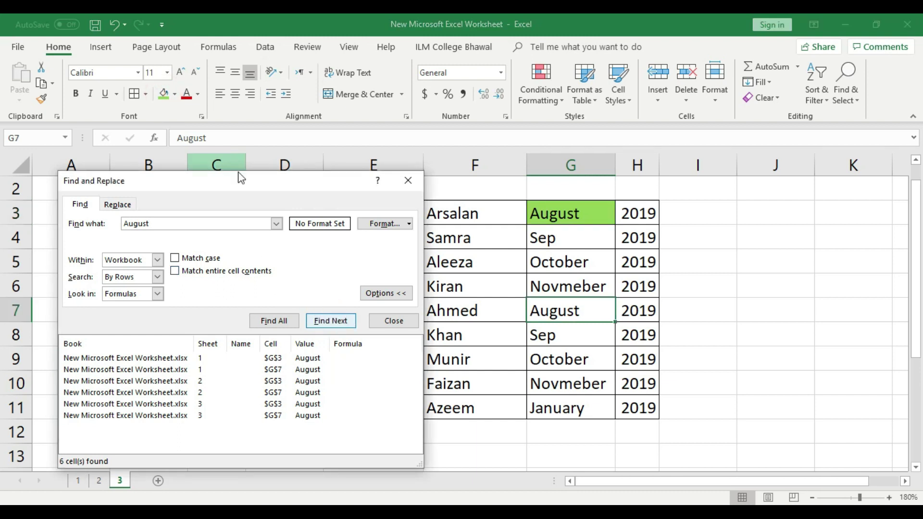
{"action": "left_click", "coordinate": [163, 94]}
{"action": "left_click", "coordinate": [327, 320]}
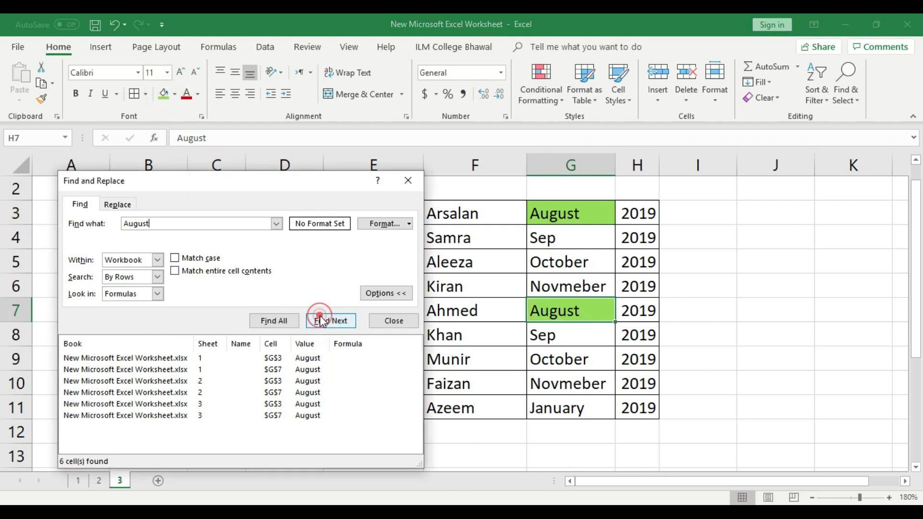
{"action": "left_click_drag", "start_coordinate": [309, 181], "coordinate": [775, 264]}
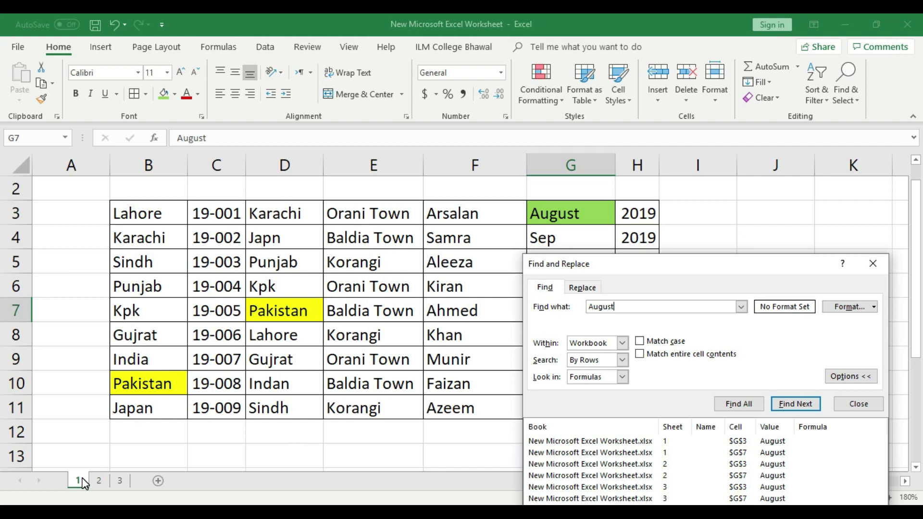
{"action": "left_click_drag", "start_coordinate": [576, 272], "coordinate": [579, 224]}
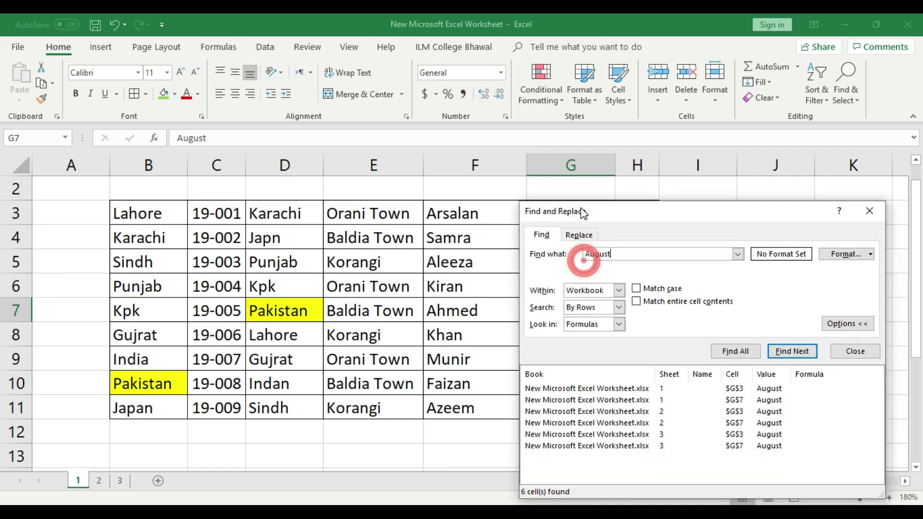
{"action": "left_click", "coordinate": [856, 351]}
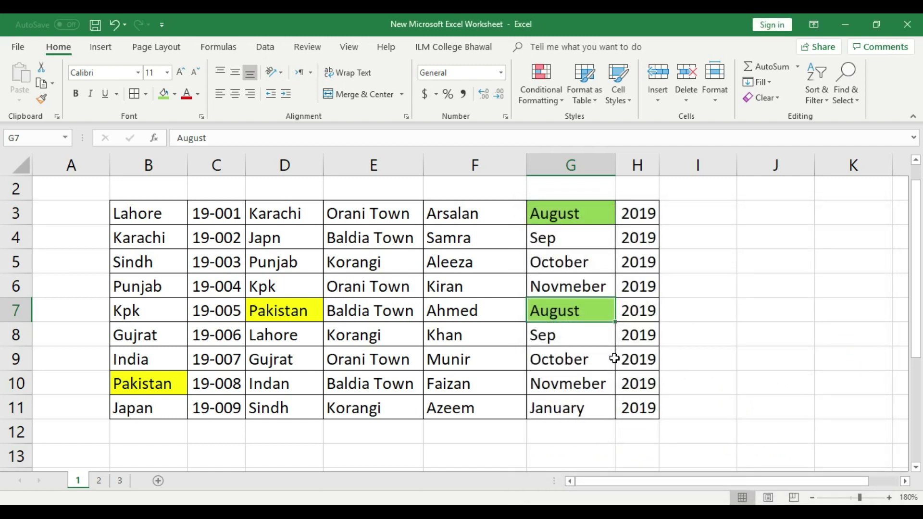
{"action": "key", "text": "ctrl+f"}
{"action": "left_click_drag", "start_coordinate": [647, 294], "coordinate": [570, 235]}
{"action": "left_click", "coordinate": [584, 278]}
{"action": "left_click", "coordinate": [550, 261]}
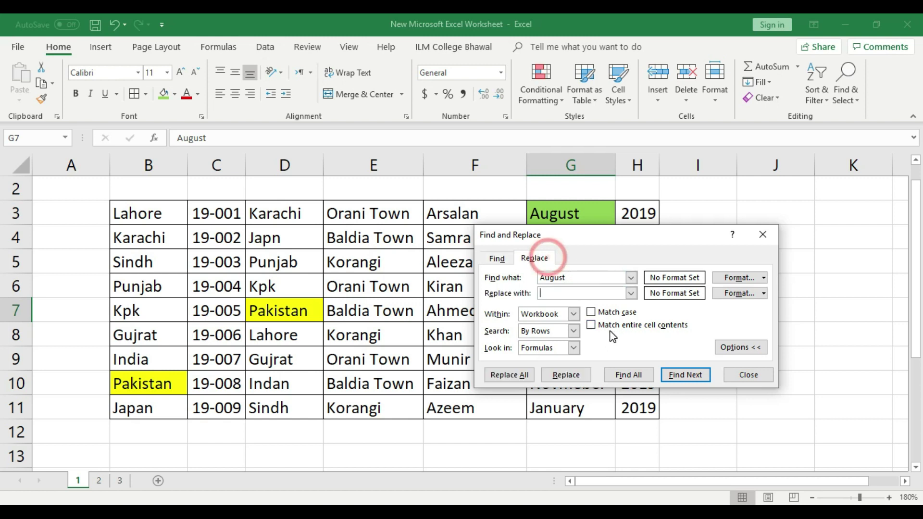
{"action": "left_click", "coordinate": [749, 375]}
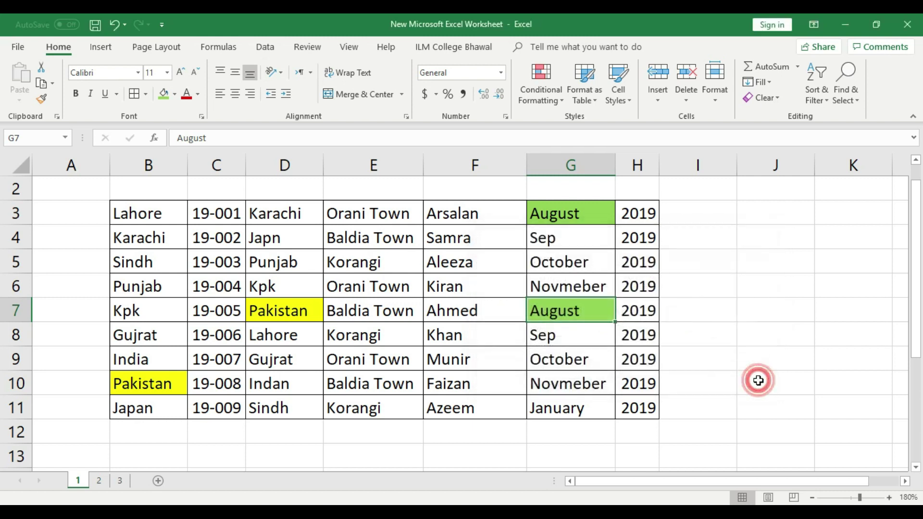
{"action": "key", "text": "ctrl+h"}
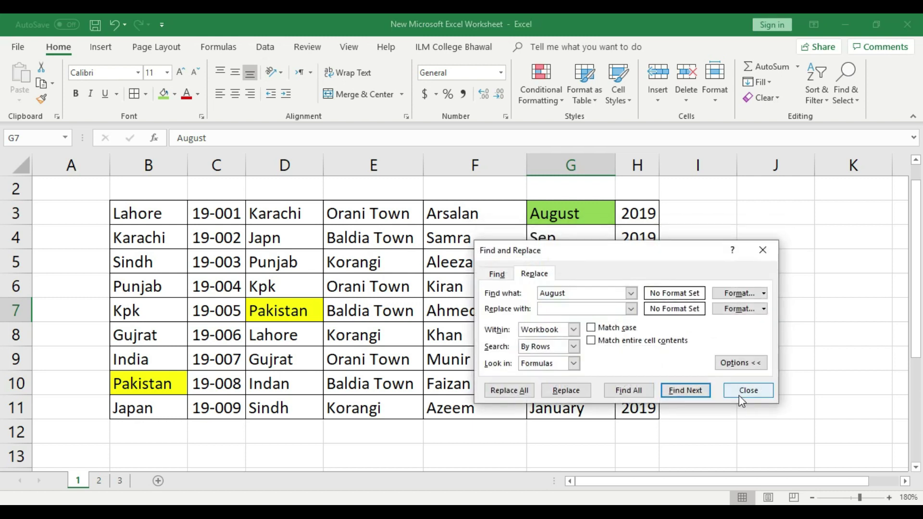
{"action": "key", "text": "Tab"}
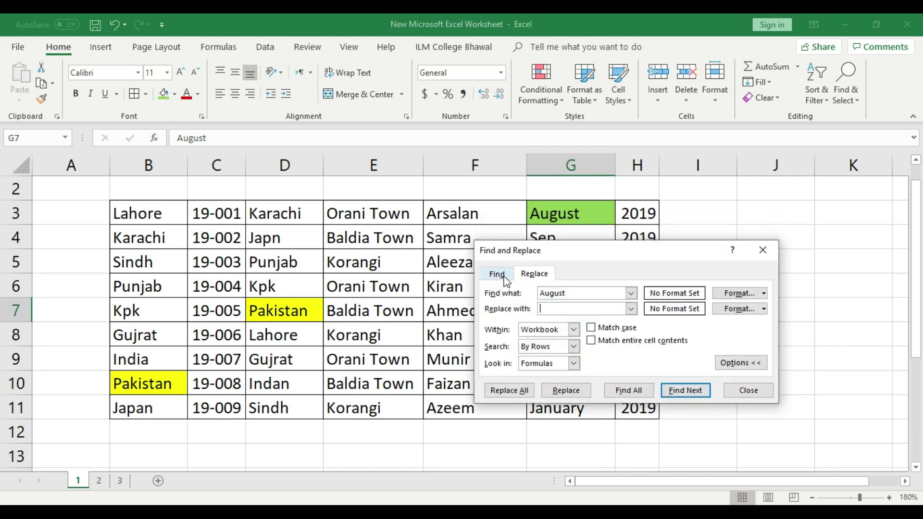
{"action": "left_click", "coordinate": [504, 276]}
{"action": "left_click", "coordinate": [542, 273]}
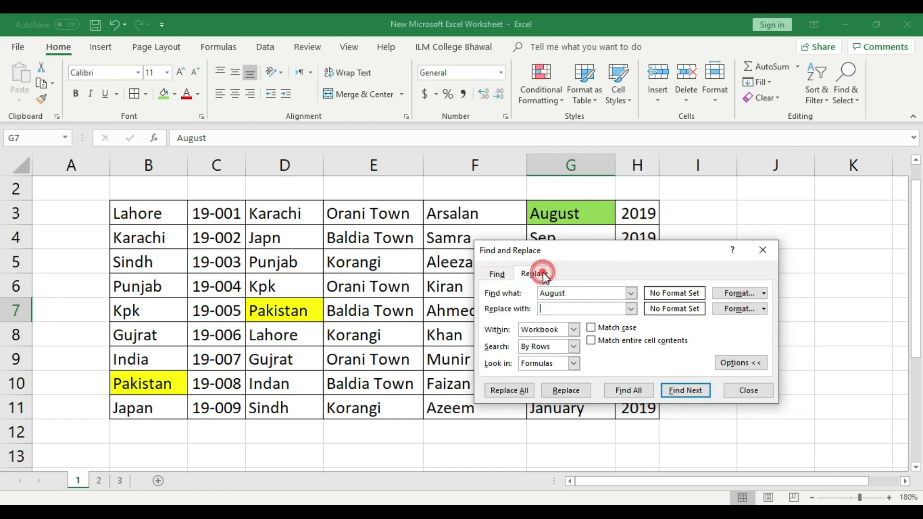
{"action": "left_click", "coordinate": [753, 390]}
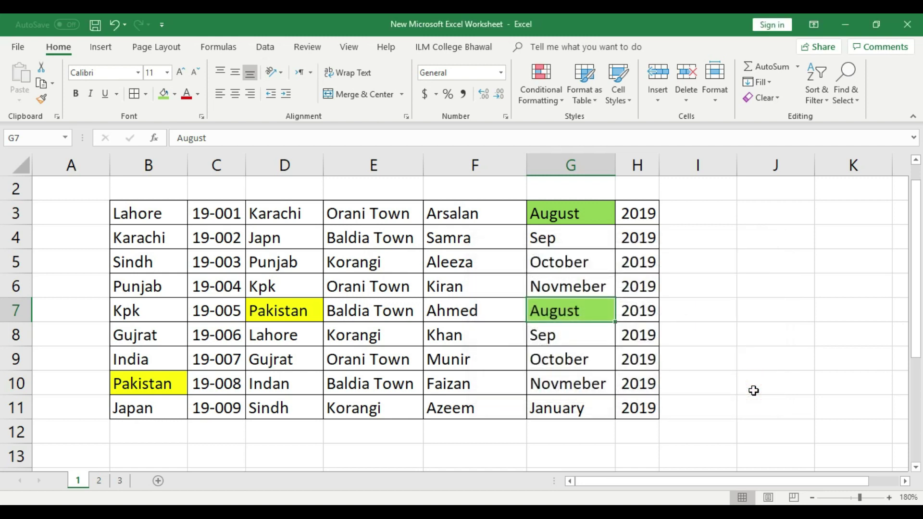
{"action": "key", "text": "ctrl+h"}
{"action": "key", "text": "Tab"}
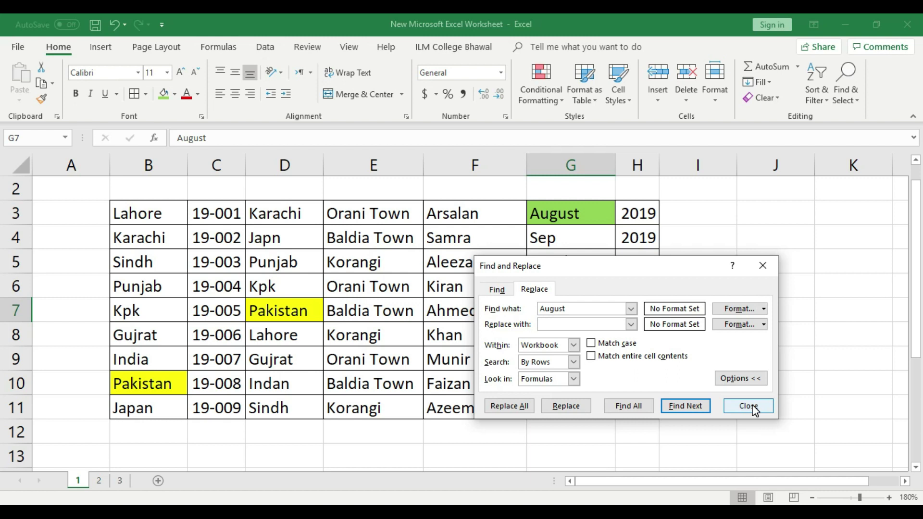
{"action": "left_click", "coordinate": [749, 406]}
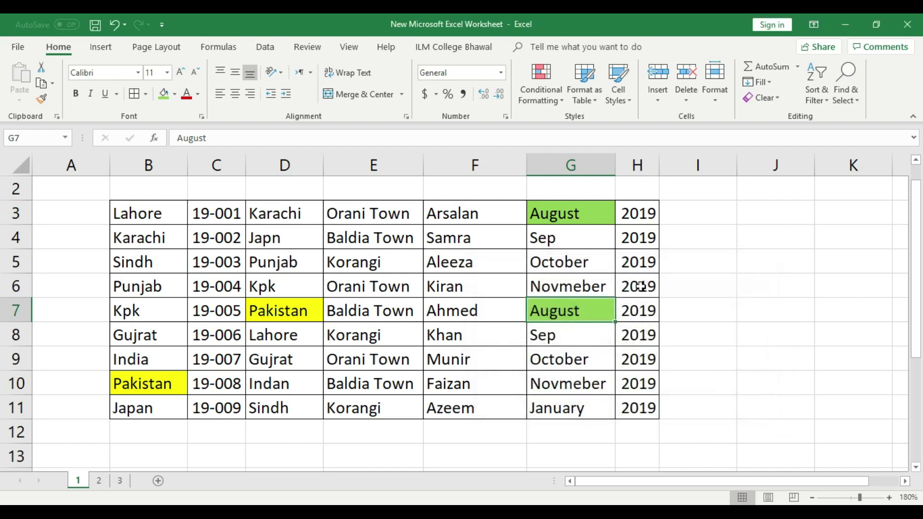
{"action": "left_click", "coordinate": [849, 103]}
{"action": "left_click", "coordinate": [846, 116]}
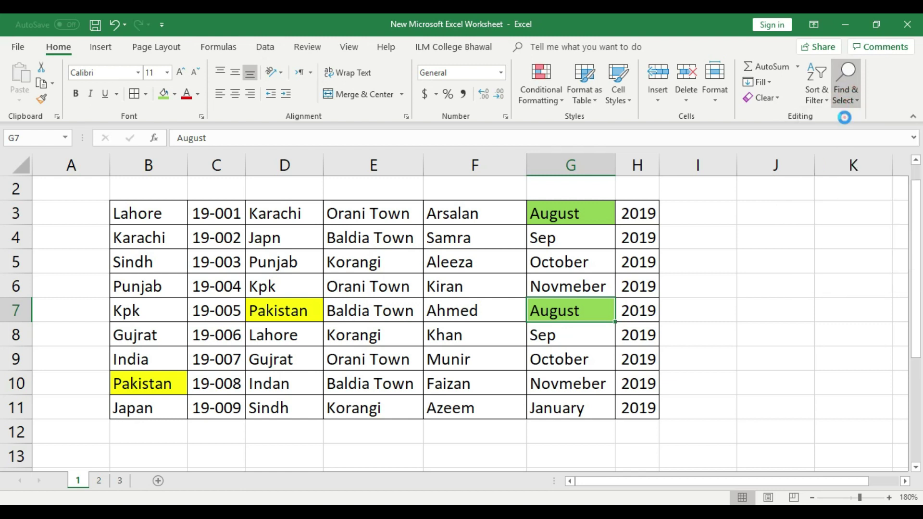
{"action": "left_click", "coordinate": [748, 421]}
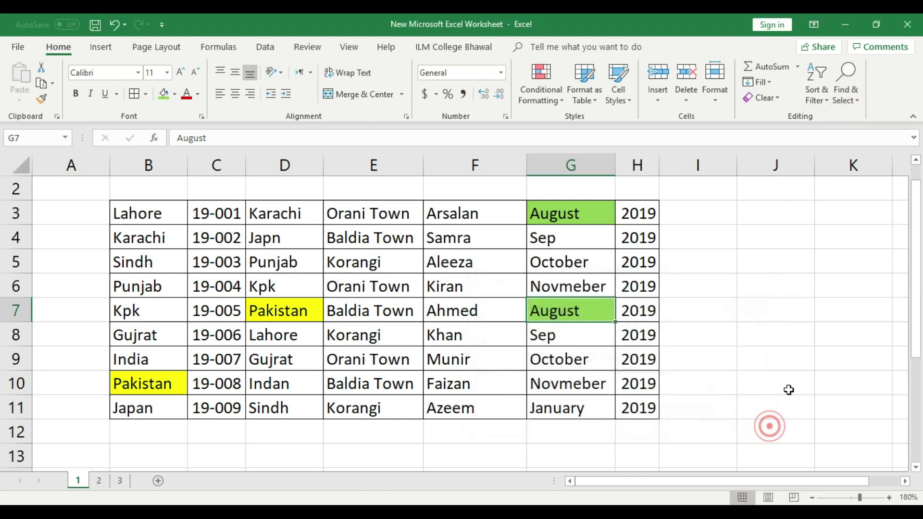
{"action": "left_click", "coordinate": [855, 88]}
{"action": "left_click", "coordinate": [823, 132]}
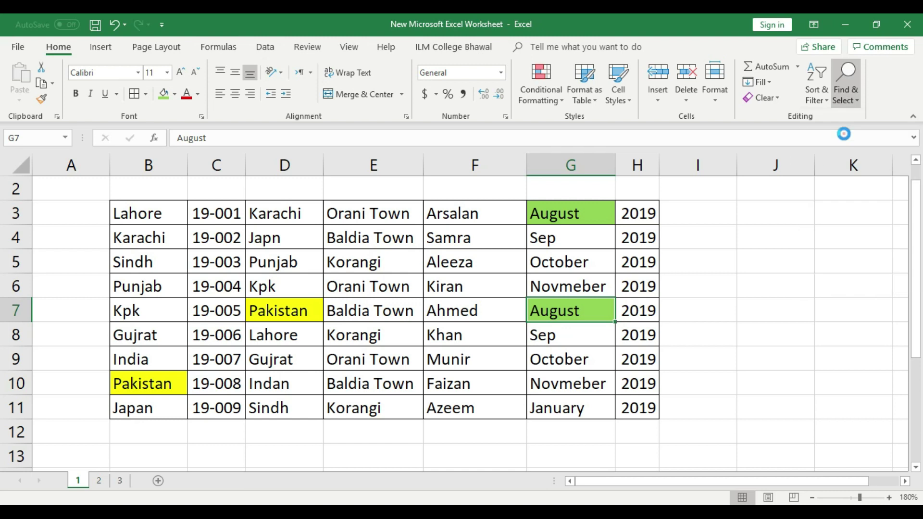
{"action": "left_click", "coordinate": [749, 436]}
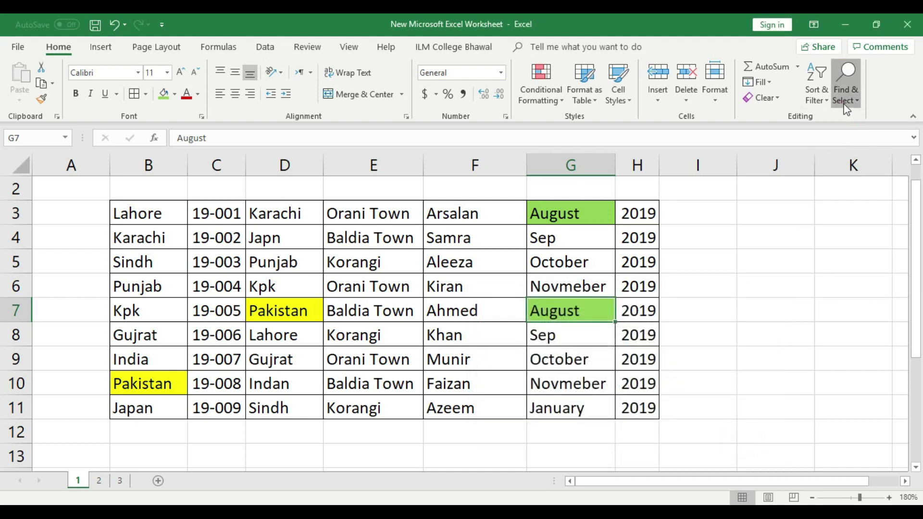
{"action": "left_click", "coordinate": [847, 86]}
{"action": "left_click", "coordinate": [847, 150]}
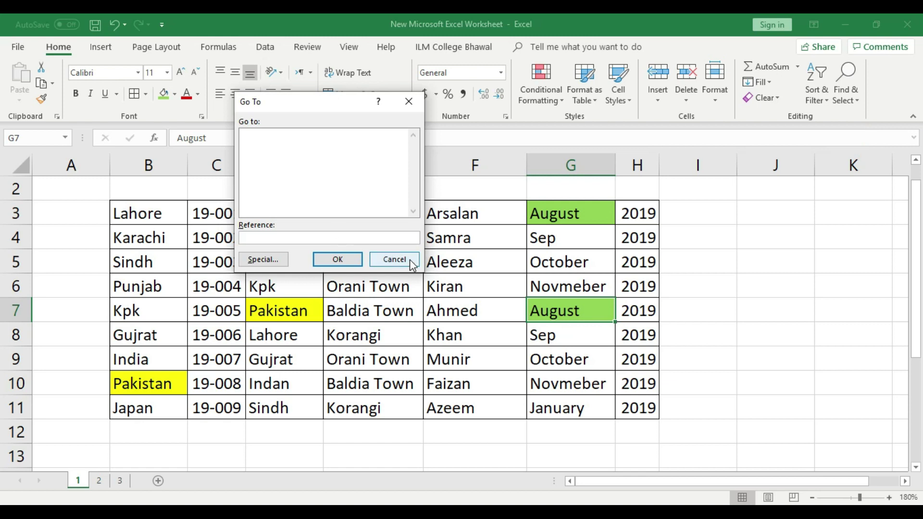
{"action": "left_click", "coordinate": [408, 258]}
{"action": "left_click", "coordinate": [852, 98]}
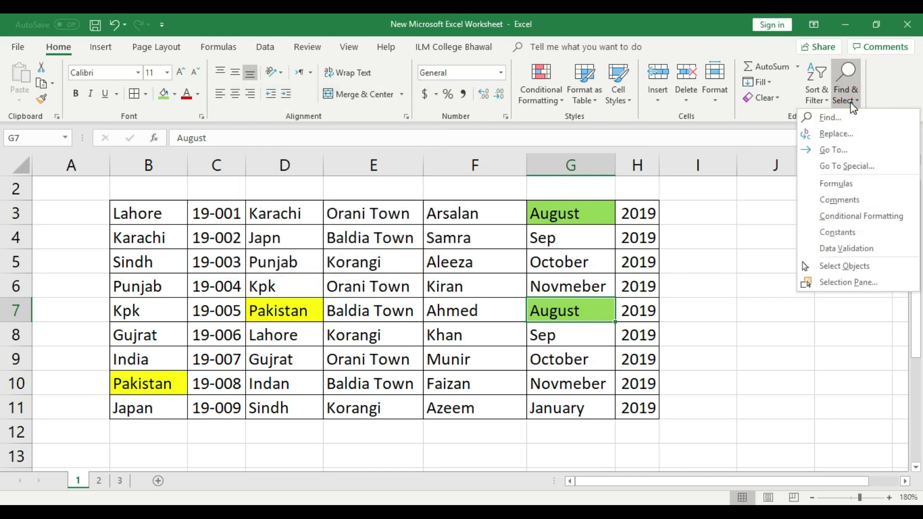
{"action": "left_click", "coordinate": [736, 302]}
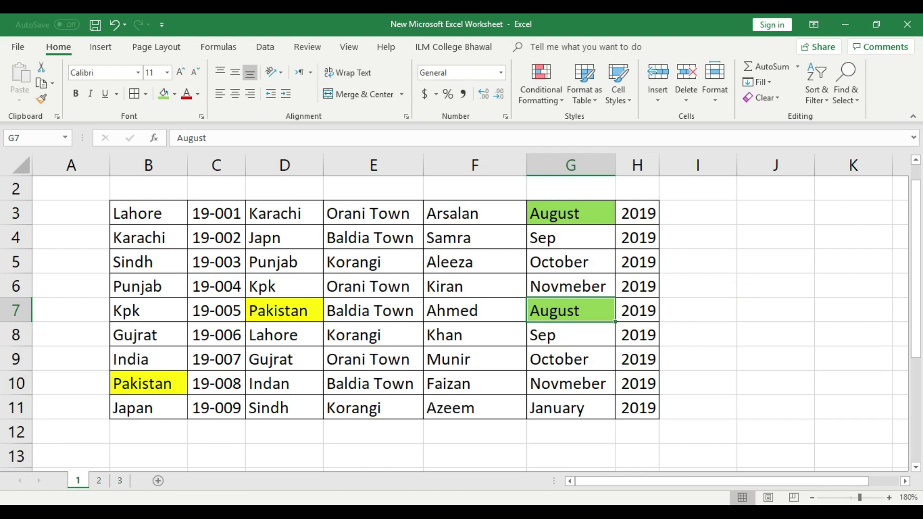
Check the Pakistan cells B10 and D7, viewing sheets 2 and 3 before returning to 1.
{"action": "left_click", "coordinate": [159, 380]}
{"action": "left_click", "coordinate": [267, 311]}
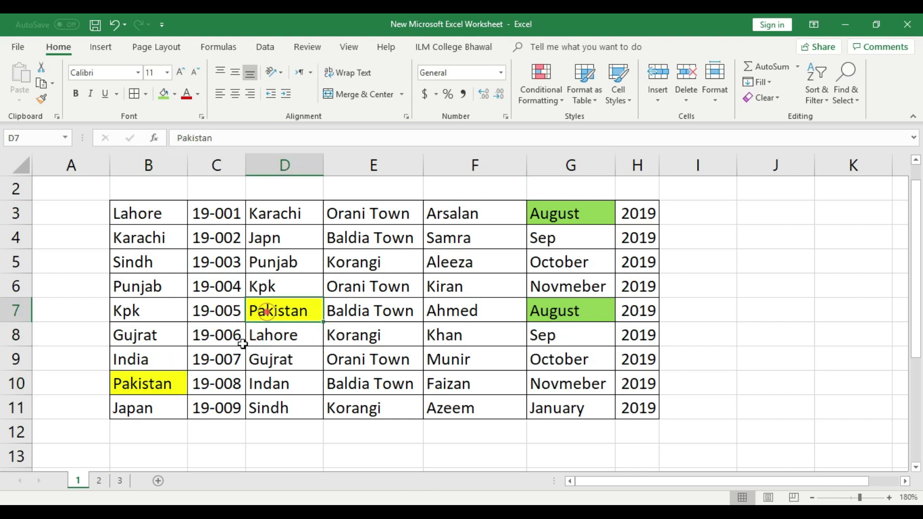
{"action": "left_click", "coordinate": [99, 481]}
{"action": "left_click", "coordinate": [120, 481]}
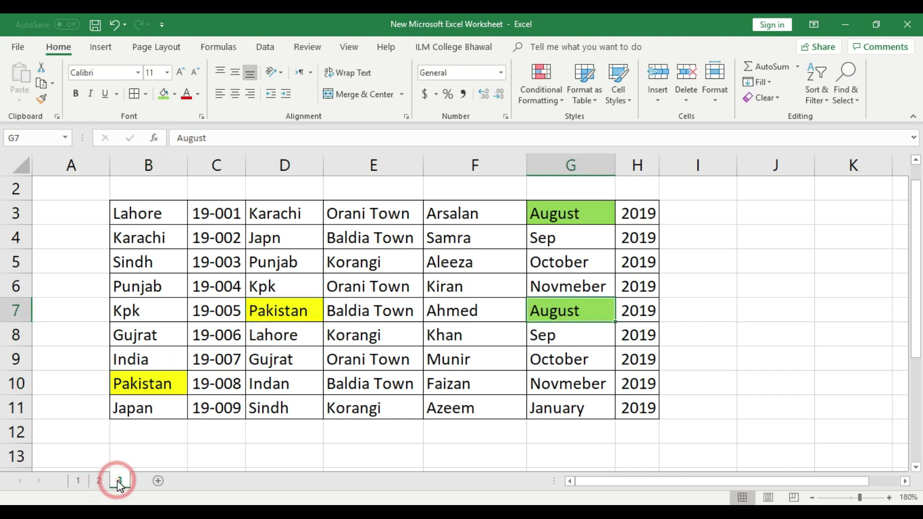
{"action": "left_click", "coordinate": [78, 480]}
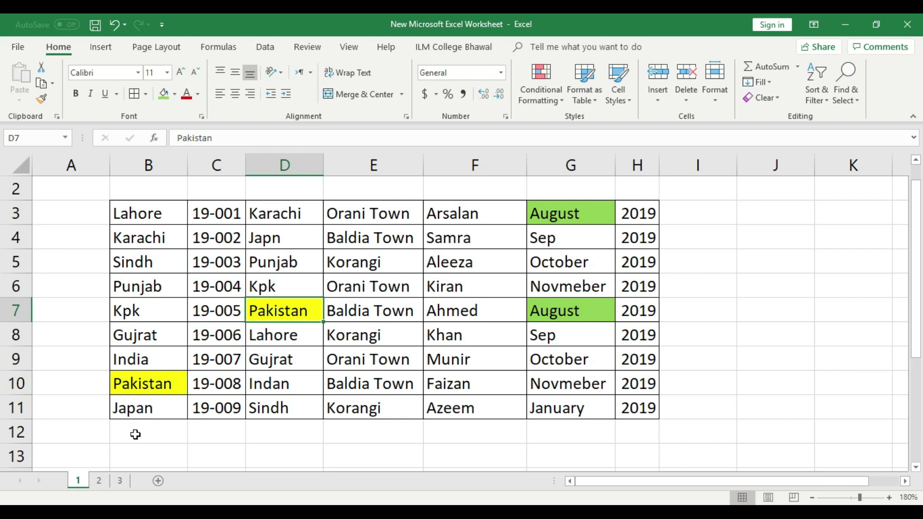
Open Find and Replace with August as the term, view the Replace tab, then close it.
{"action": "key", "text": "ctrl+f"}
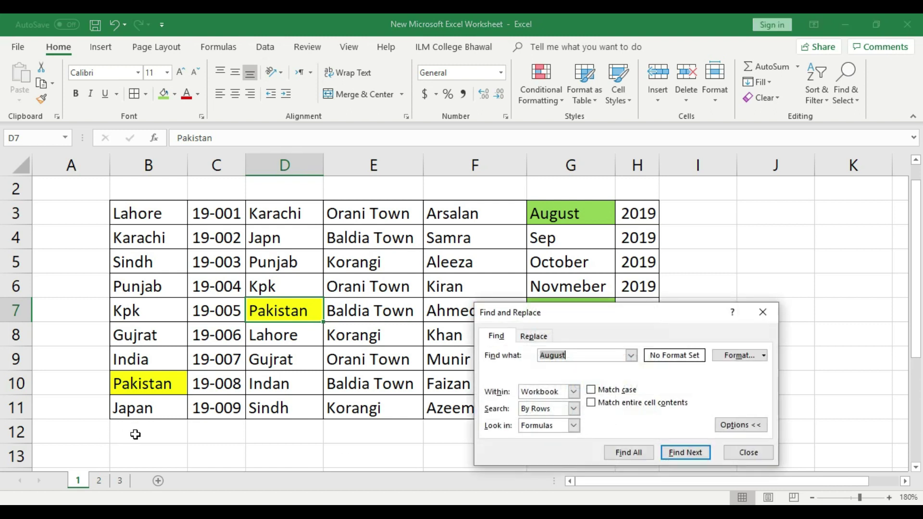
{"action": "left_click_drag", "start_coordinate": [545, 305], "coordinate": [541, 225]}
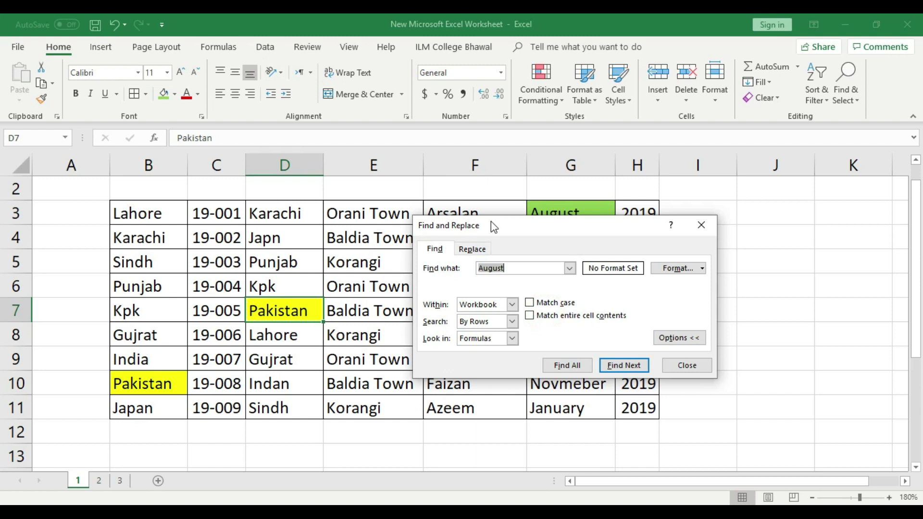
{"action": "left_click", "coordinate": [472, 249]}
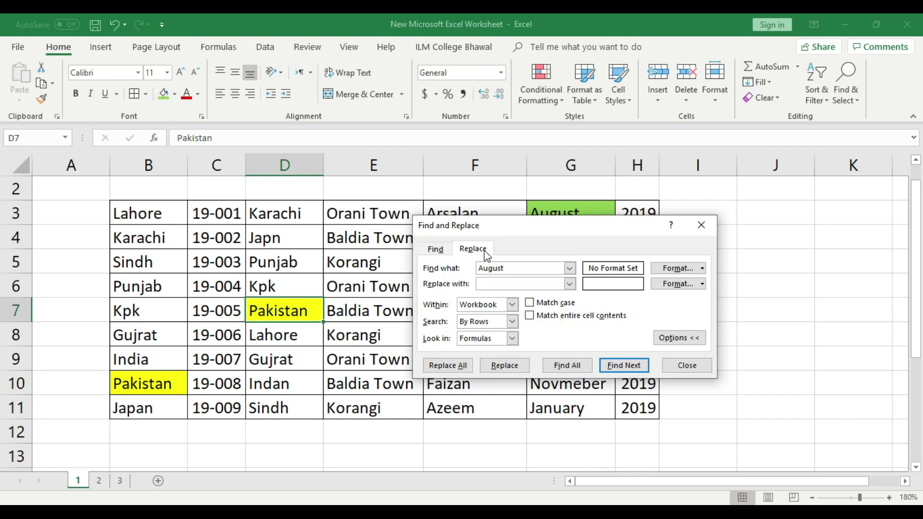
{"action": "left_click", "coordinate": [685, 366]}
Replace-search for Pakistan within Sheet only, listing matches D7 and B10.
{"action": "key", "text": "ctrl+h"}
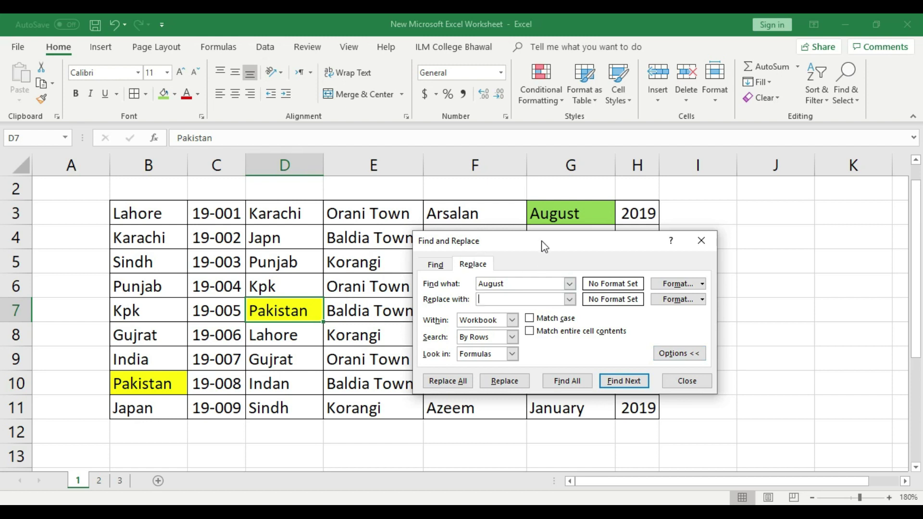
{"action": "left_click_drag", "start_coordinate": [544, 246], "coordinate": [578, 232]}
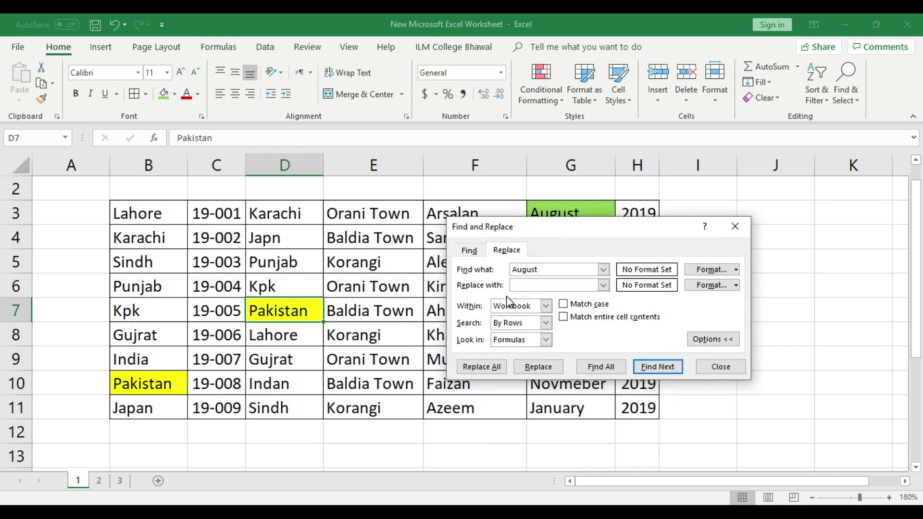
{"action": "left_click", "coordinate": [554, 268]}
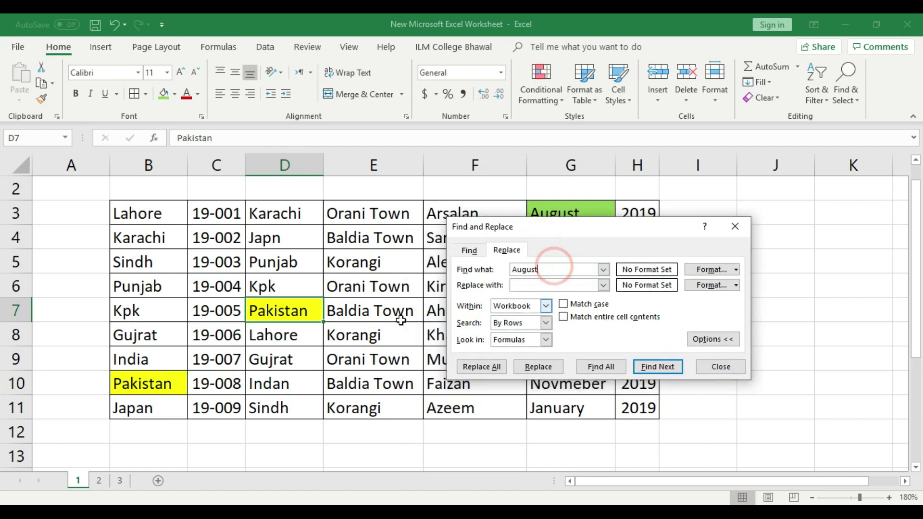
{"action": "left_click", "coordinate": [287, 311]}
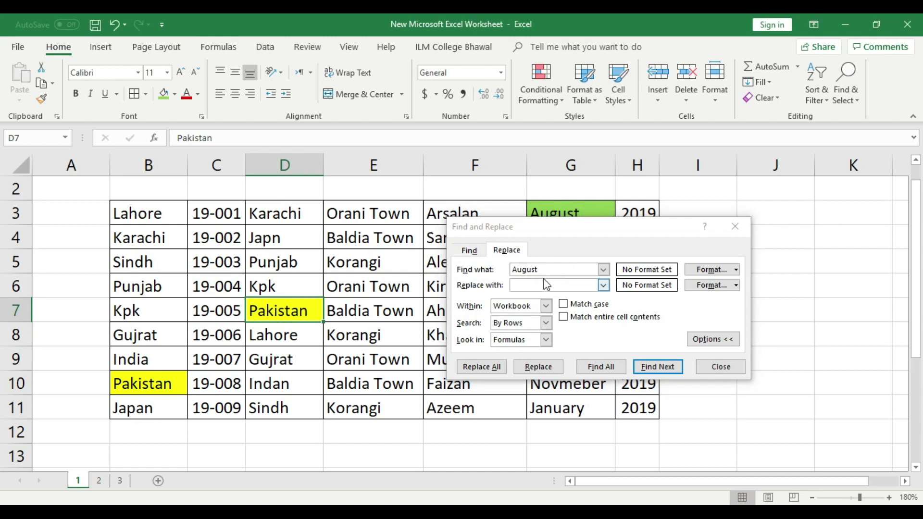
{"action": "left_click", "coordinate": [556, 268]}
{"action": "key", "text": "BackSpace"}
{"action": "type", "text": "Pakis"}
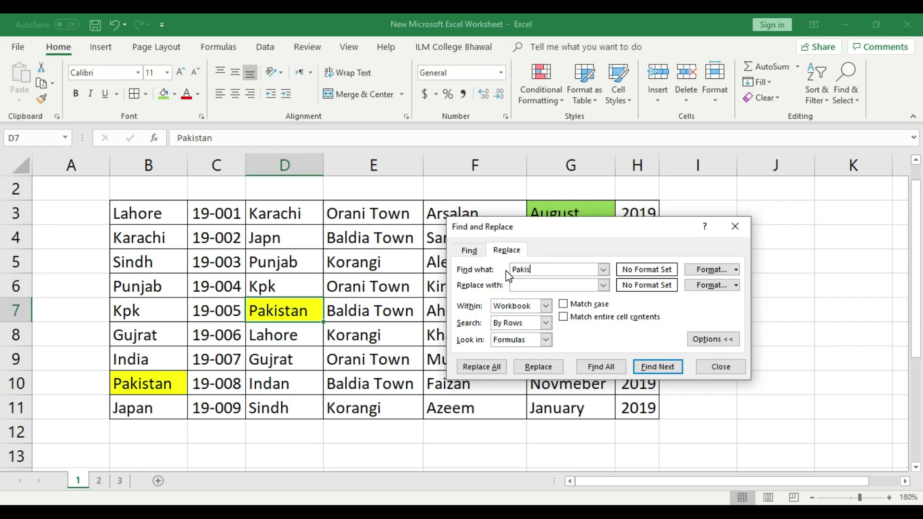
{"action": "type", "text": "tan"}
{"action": "left_click", "coordinate": [546, 306]}
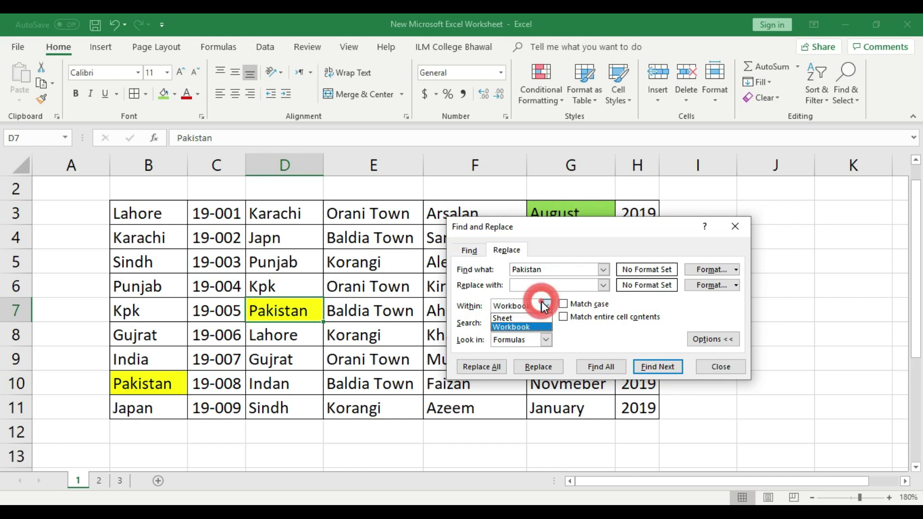
{"action": "left_click", "coordinate": [512, 319]}
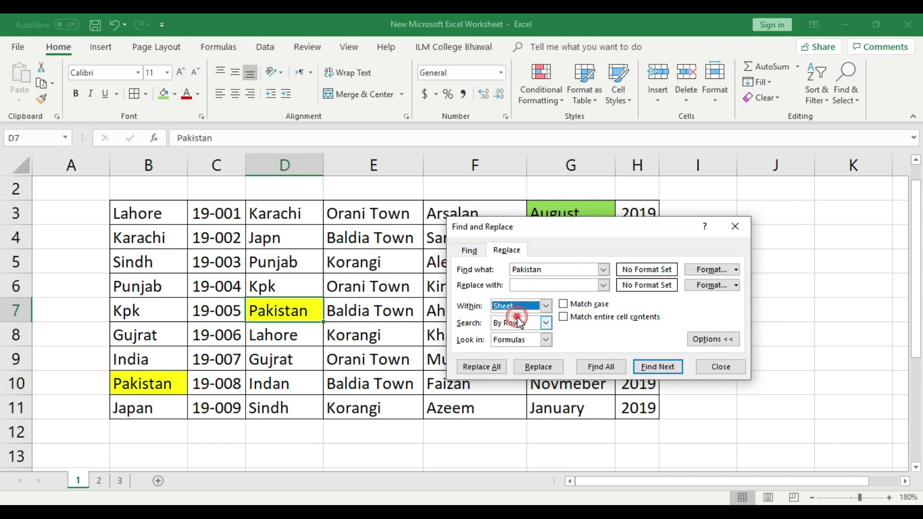
{"action": "left_click", "coordinate": [548, 285]}
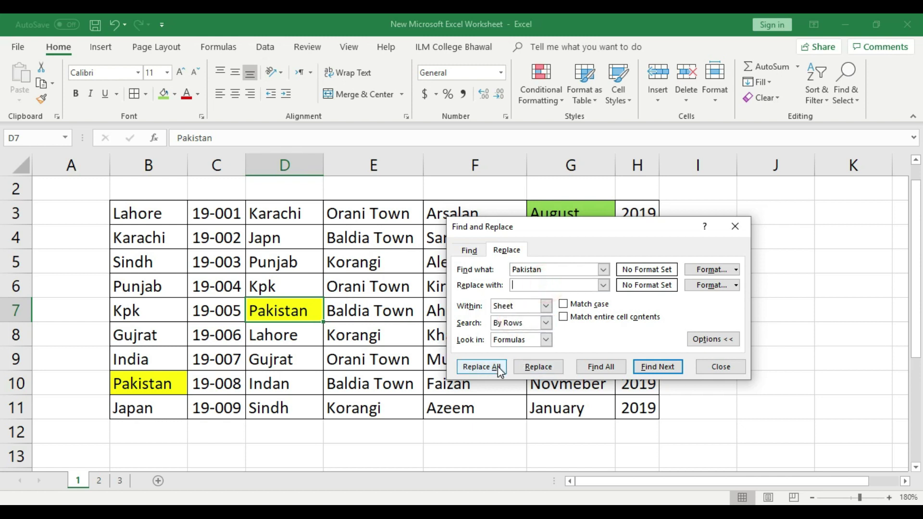
{"action": "left_click", "coordinate": [599, 370]}
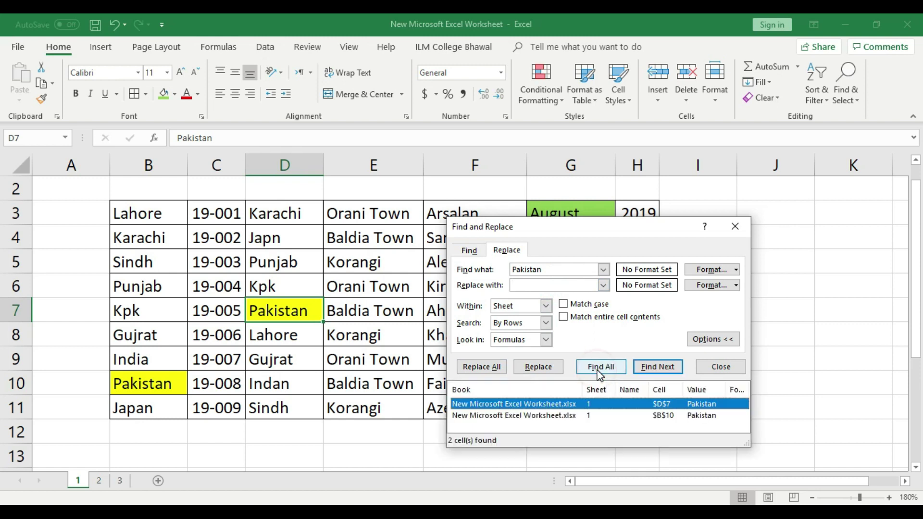
Move and enlarge the Find and Replace window and enter Amrica as the replacement.
{"action": "left_click_drag", "start_coordinate": [606, 229], "coordinate": [568, 133]}
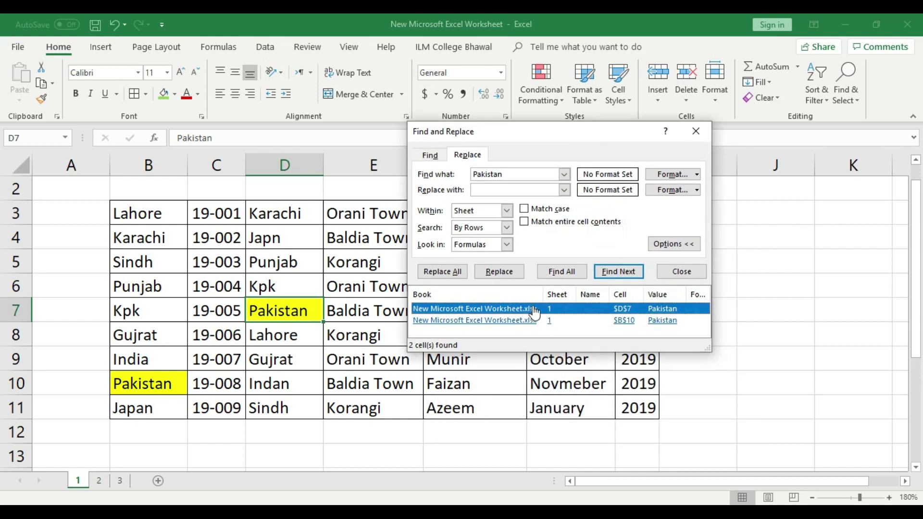
{"action": "left_click_drag", "start_coordinate": [710, 351], "coordinate": [806, 450]}
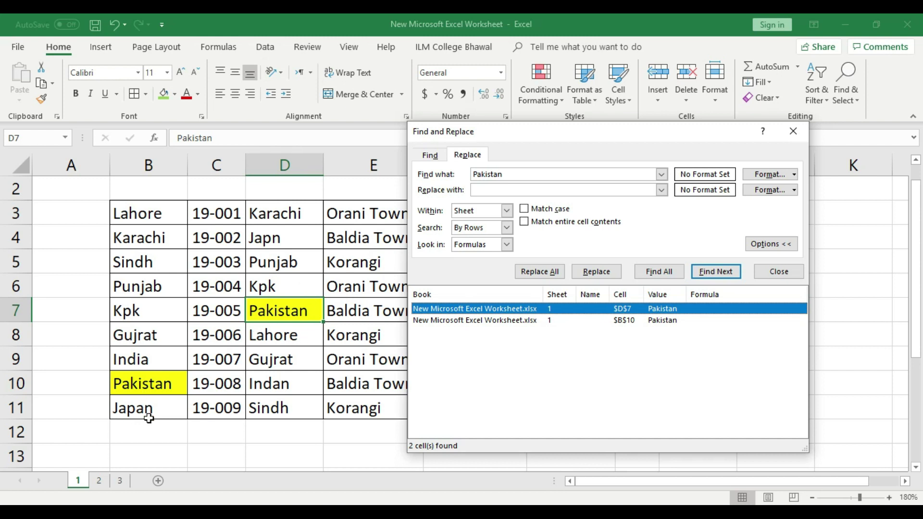
{"action": "left_click", "coordinate": [516, 191]}
{"action": "type", "text": "Amrica"}
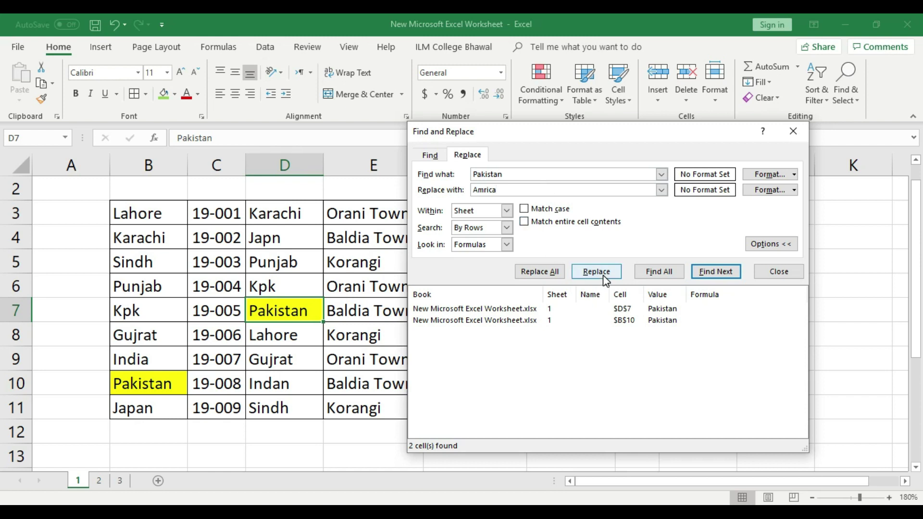
{"action": "left_click", "coordinate": [294, 308]}
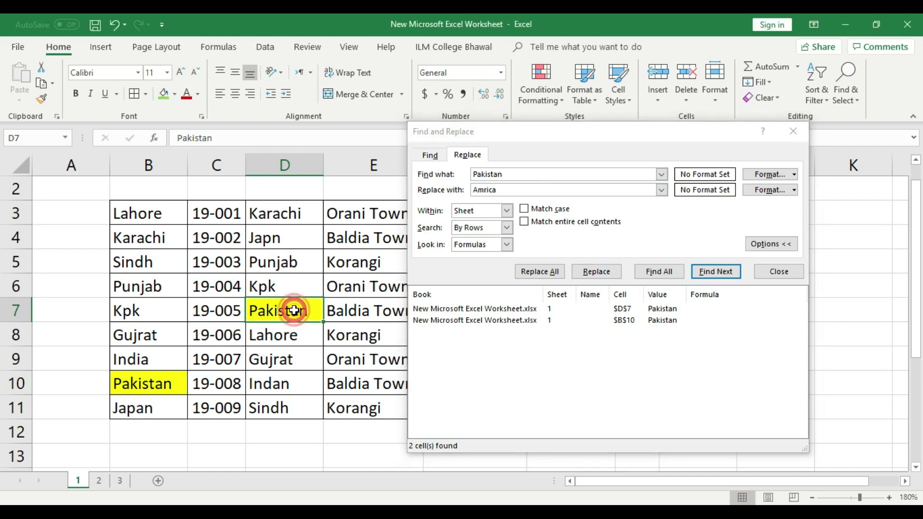
Replace D7 and B10 with Amrica one at a time, close the window, and undo.
{"action": "left_click", "coordinate": [596, 272]}
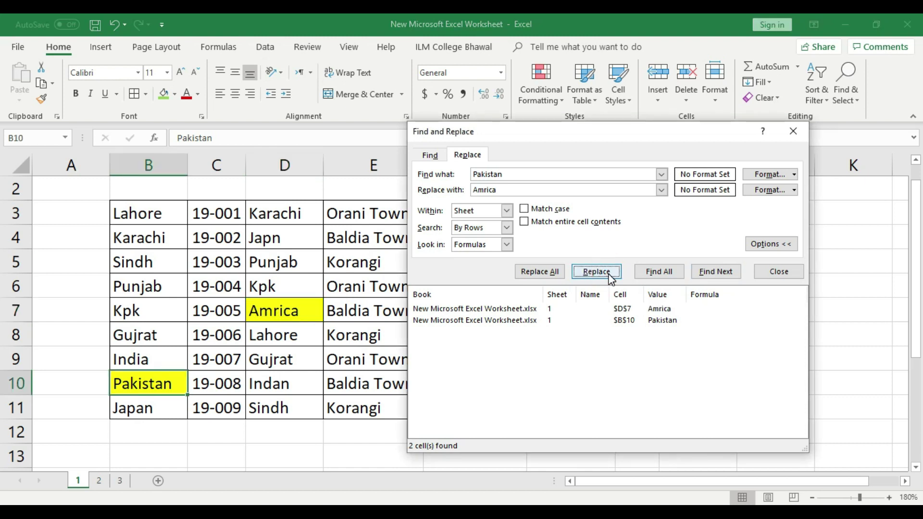
{"action": "left_click", "coordinate": [596, 271]}
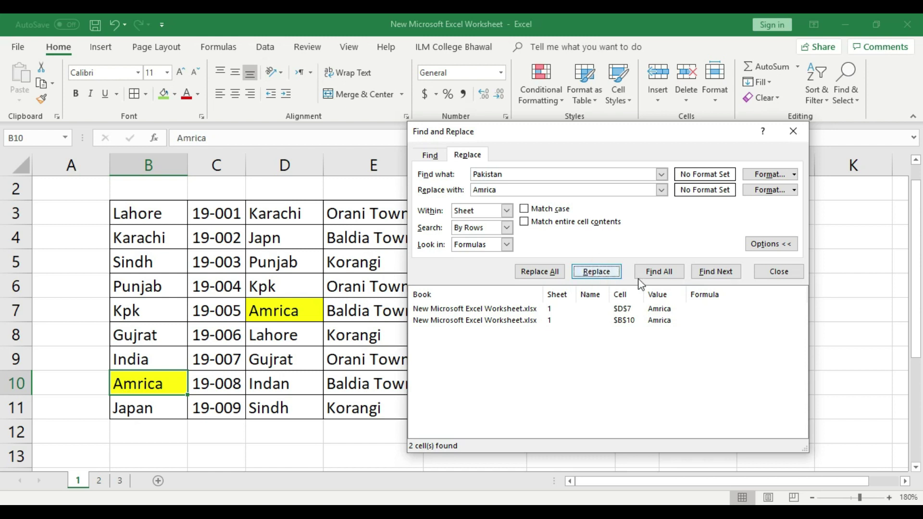
{"action": "left_click", "coordinate": [779, 272]}
{"action": "key", "text": "ctrl+z"}
{"action": "key", "text": "ctrl+z"}
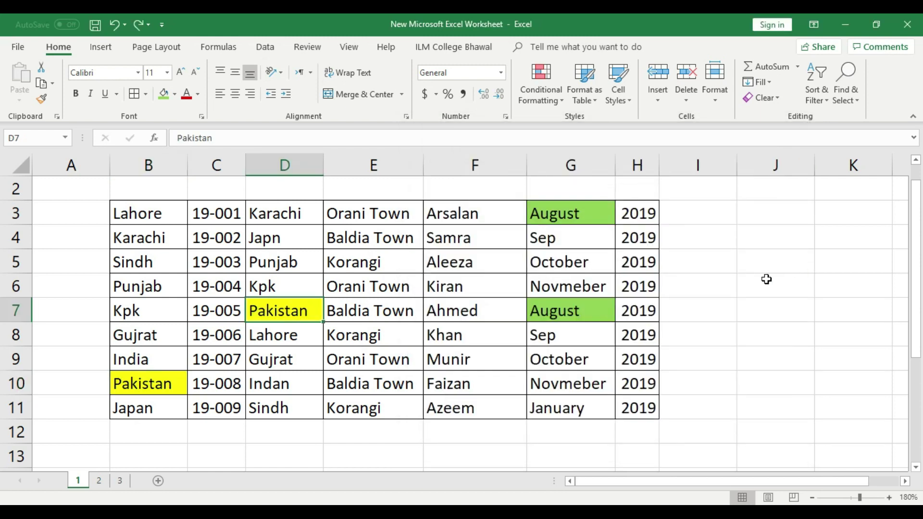
{"action": "left_click", "coordinate": [729, 289]}
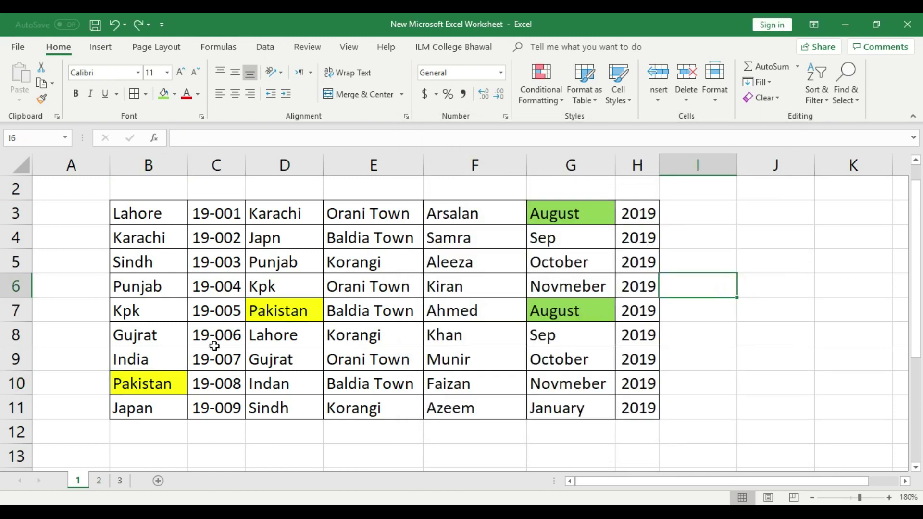
{"action": "key", "text": "ctrl+f"}
{"action": "left_click", "coordinate": [524, 254]}
{"action": "left_click", "coordinate": [566, 276]}
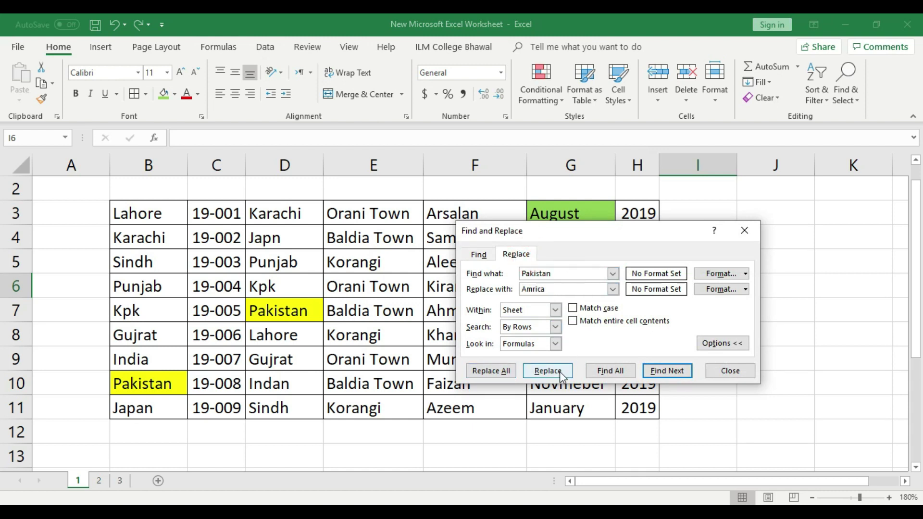
{"action": "left_click", "coordinate": [499, 372]}
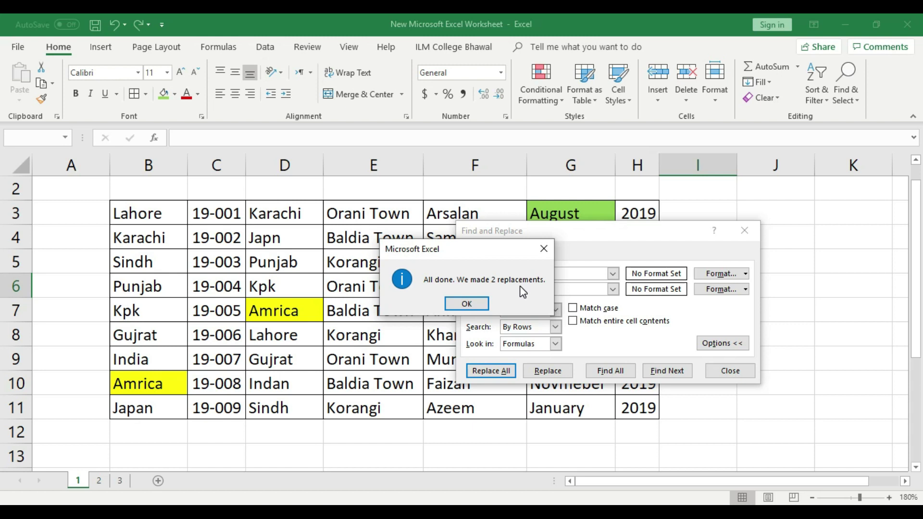
{"action": "left_click", "coordinate": [462, 304]}
{"action": "left_click", "coordinate": [548, 311]}
{"action": "left_click", "coordinate": [547, 311]}
{"action": "left_click", "coordinate": [722, 370]}
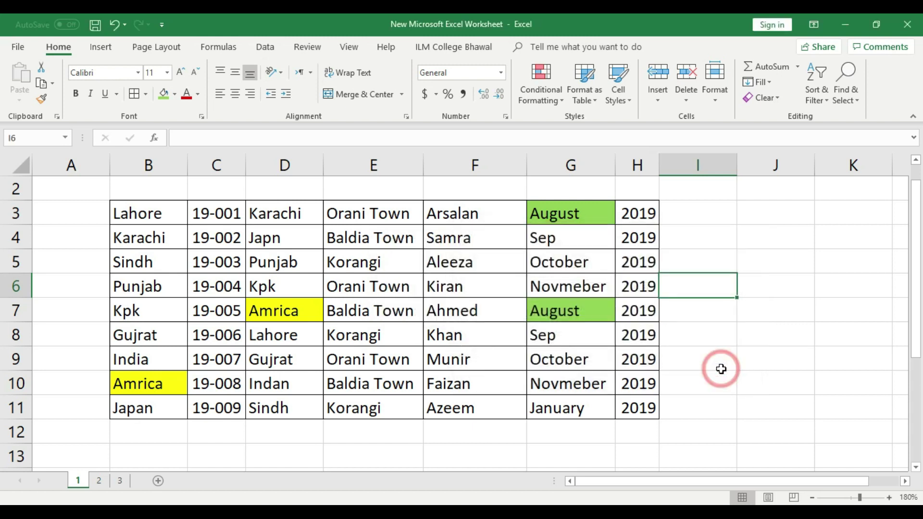
{"action": "key", "text": "ctrl+z"}
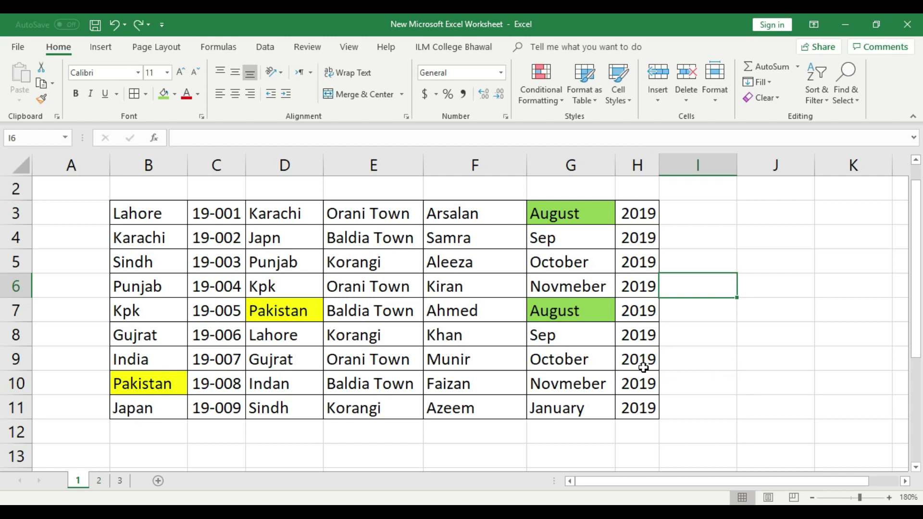
Reopen Replace for Pakistan and set Within to Workbook.
{"action": "key", "text": "ctrl+h"}
{"action": "left_click", "coordinate": [558, 287]}
{"action": "left_click_drag", "start_coordinate": [575, 247], "coordinate": [588, 185]}
{"action": "left_click", "coordinate": [569, 263]}
{"action": "left_click", "coordinate": [534, 284]}
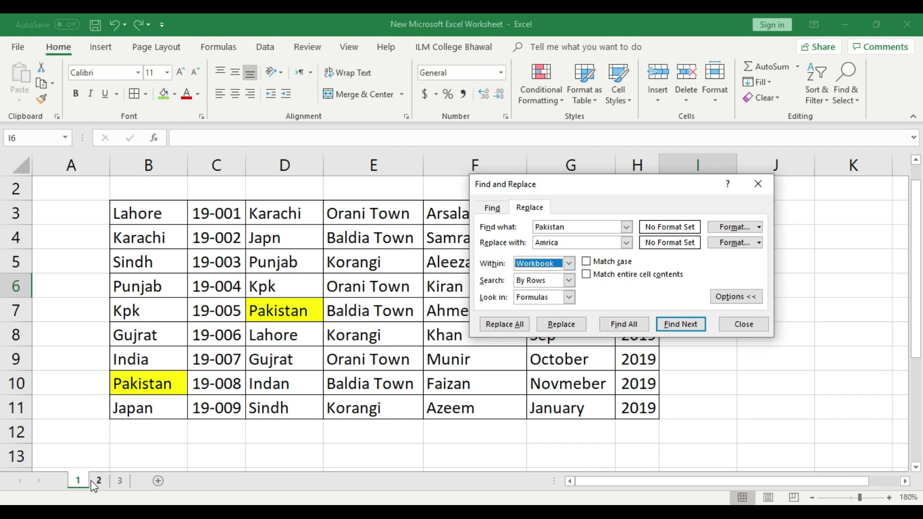
{"action": "left_click", "coordinate": [98, 480]}
{"action": "left_click", "coordinate": [77, 481]}
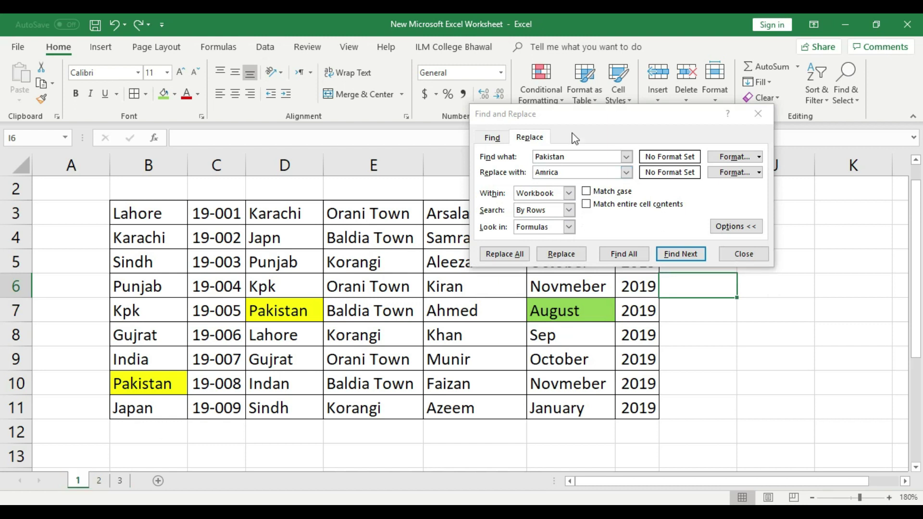
{"action": "left_click", "coordinate": [582, 158]}
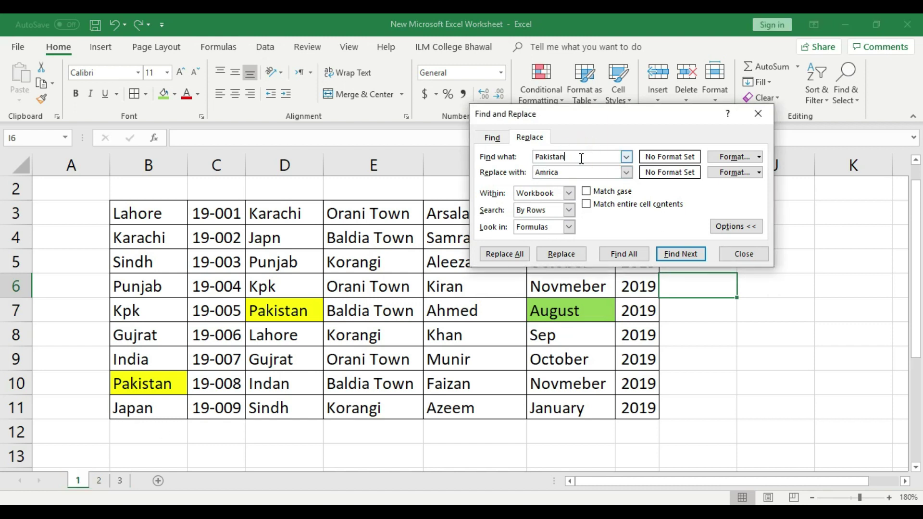
List all six Pakistan cells and Replace All with Amrica, dismissing the summary.
{"action": "left_click", "coordinate": [620, 255]}
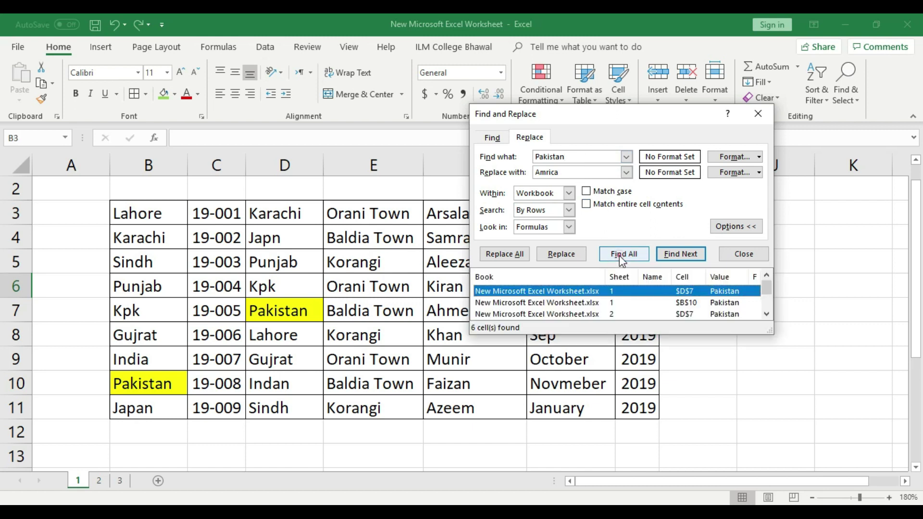
{"action": "left_click_drag", "start_coordinate": [769, 330], "coordinate": [865, 467]}
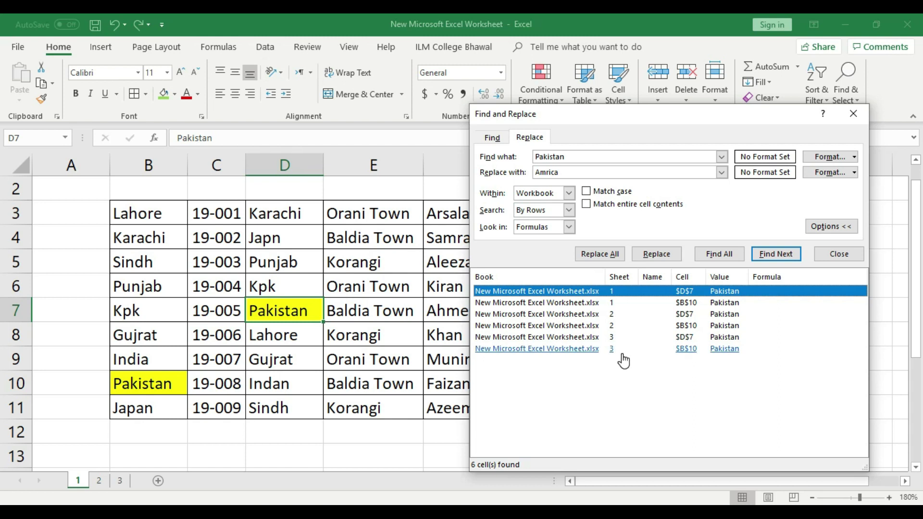
{"action": "left_click", "coordinate": [608, 260]}
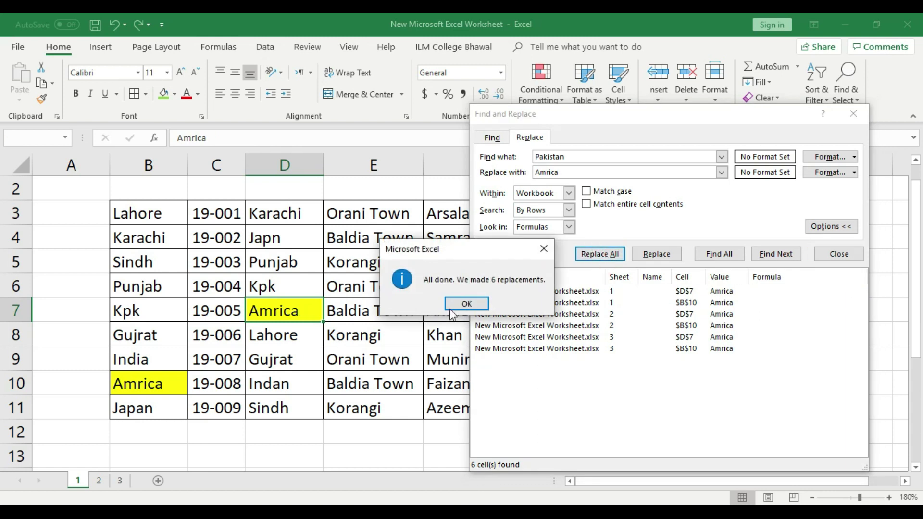
{"action": "left_click", "coordinate": [464, 304]}
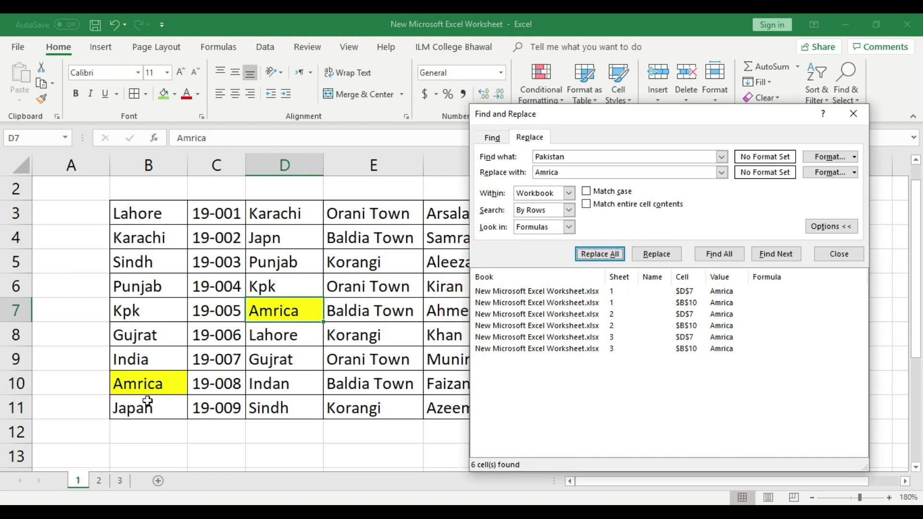
{"action": "left_click", "coordinate": [99, 481]}
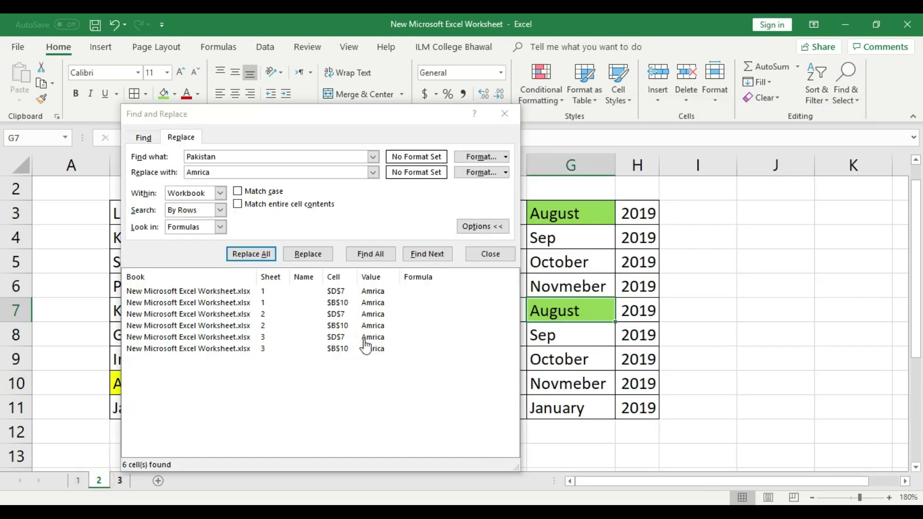
Close Find and Replace, verify Amrica in D7 and B10 on sheets 2 and 3, then select G3 on sheet 1.
{"action": "left_click", "coordinate": [512, 118]}
{"action": "left_click", "coordinate": [289, 310]}
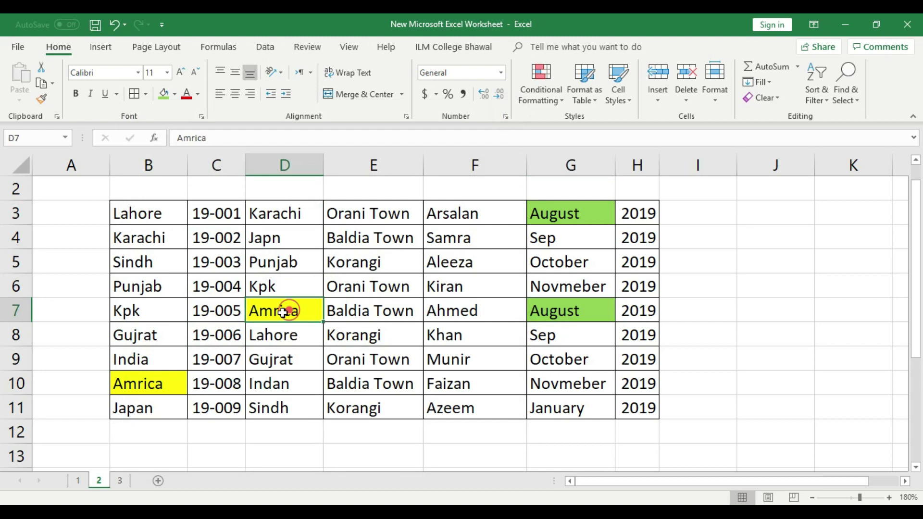
{"action": "left_click", "coordinate": [166, 383]}
{"action": "left_click", "coordinate": [121, 480]}
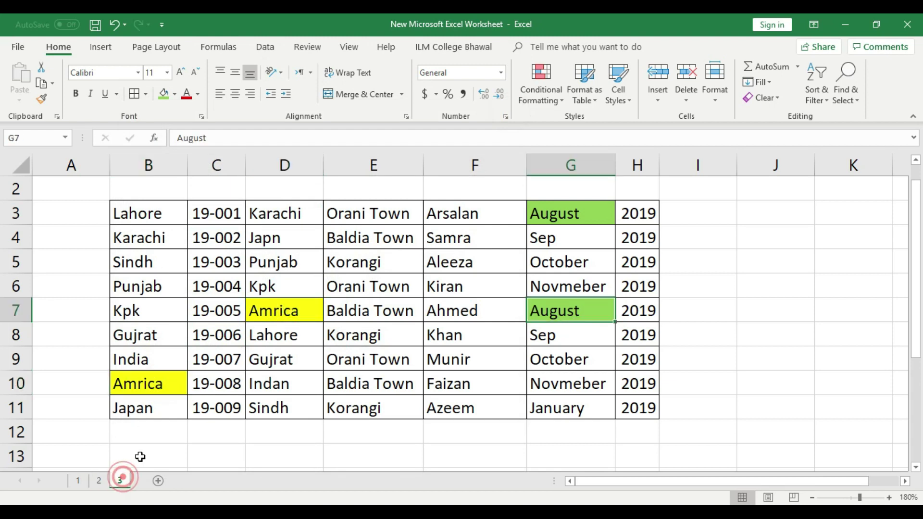
{"action": "left_click", "coordinate": [153, 385]}
{"action": "left_click", "coordinate": [268, 313]}
{"action": "left_click", "coordinate": [78, 481]}
{"action": "left_click", "coordinate": [750, 278]}
{"action": "left_click", "coordinate": [587, 213]}
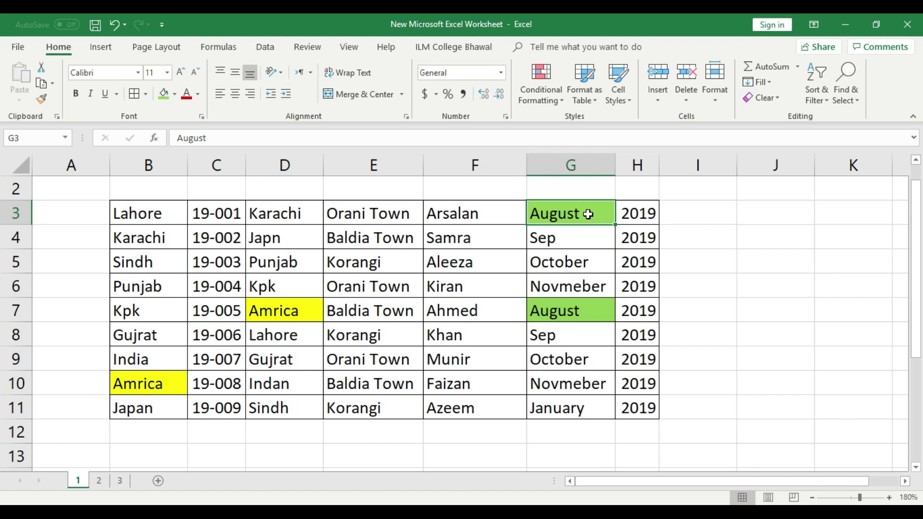
In Find and Replace, set Find what to August and Replace with to June.
{"action": "key", "text": "ctrl+h"}
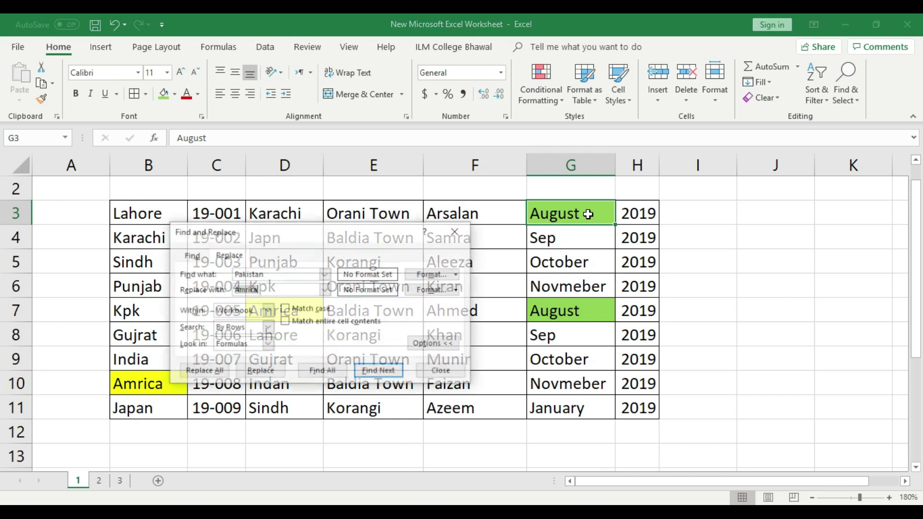
{"action": "left_click", "coordinate": [283, 273]}
{"action": "key", "text": "BackSpace"}
{"action": "key", "text": "BackSpace"}
{"action": "key", "text": "BackSpace"}
{"action": "key", "text": "BackSpace"}
{"action": "type", "text": "August"}
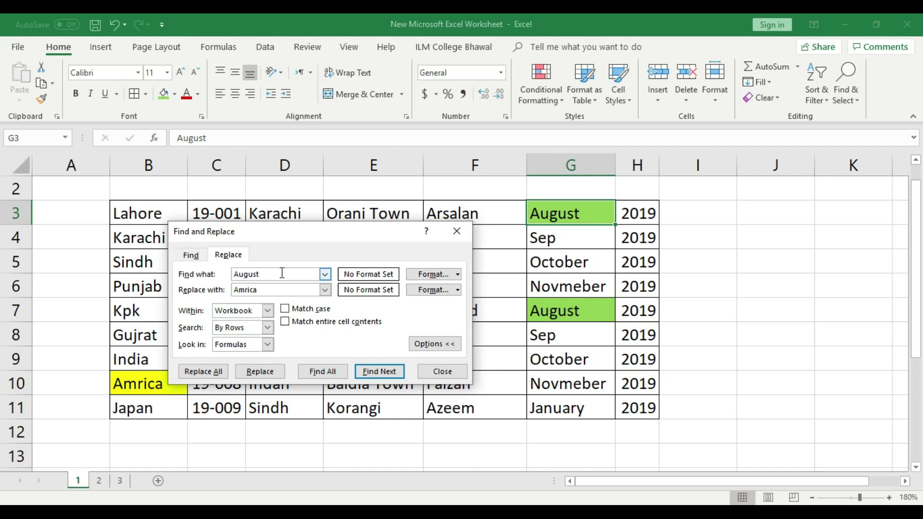
{"action": "left_click", "coordinate": [280, 290]}
{"action": "type", "text": "June"}
Set the search scope to Workbook and list all six August cells, G3 and G7 on sheets 1–3.
{"action": "left_click", "coordinate": [260, 313]}
{"action": "left_click", "coordinate": [241, 320]}
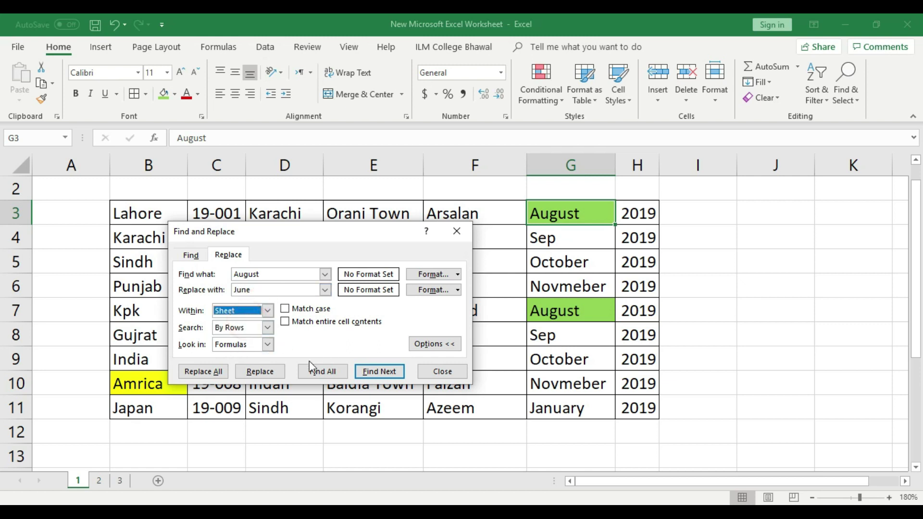
{"action": "left_click", "coordinate": [317, 371]}
{"action": "left_click_drag", "start_coordinate": [288, 231], "coordinate": [193, 97]}
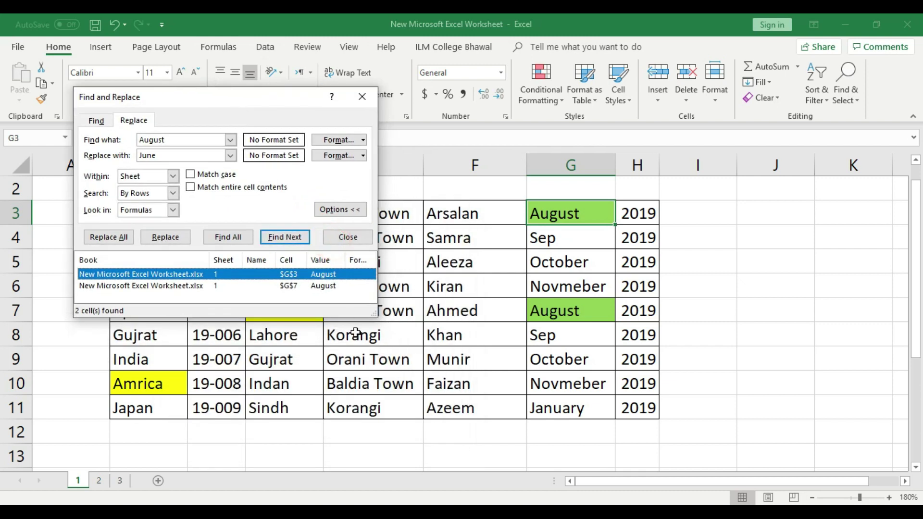
{"action": "left_click_drag", "start_coordinate": [374, 314], "coordinate": [506, 403]}
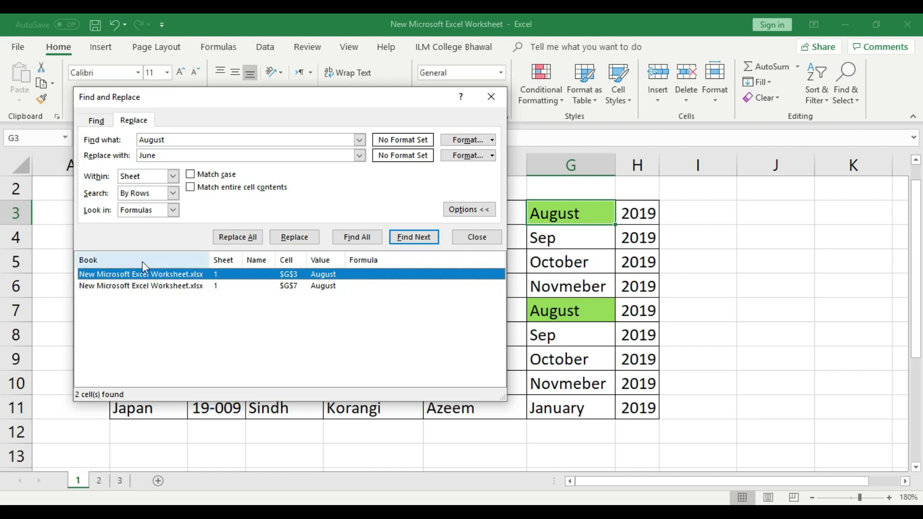
{"action": "left_click", "coordinate": [172, 176]}
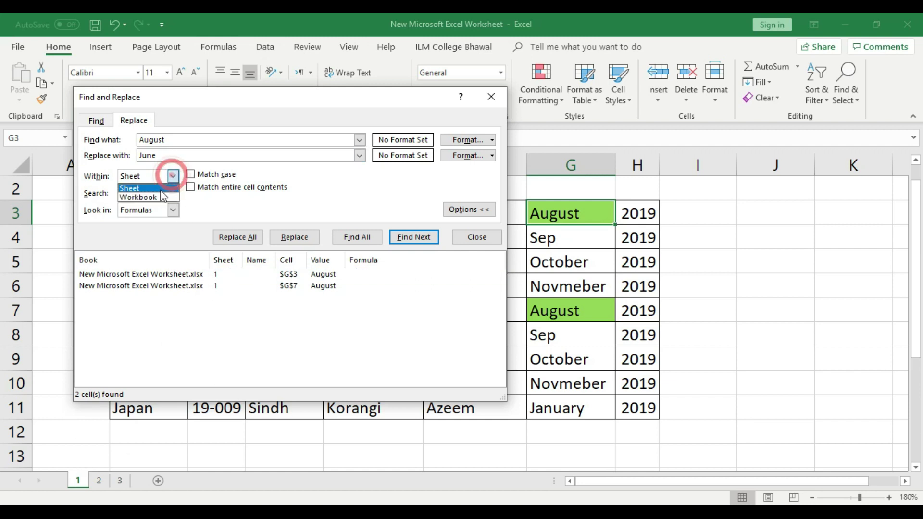
{"action": "left_click", "coordinate": [144, 197]}
{"action": "left_click", "coordinate": [361, 237]}
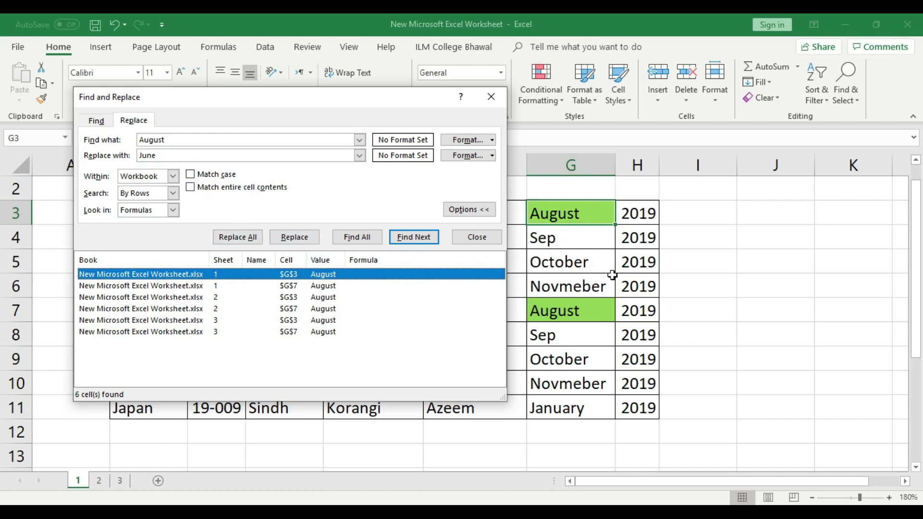
Replace every August with June across the workbook and glance at sheets 2 and 3.
{"action": "left_click", "coordinate": [256, 238]}
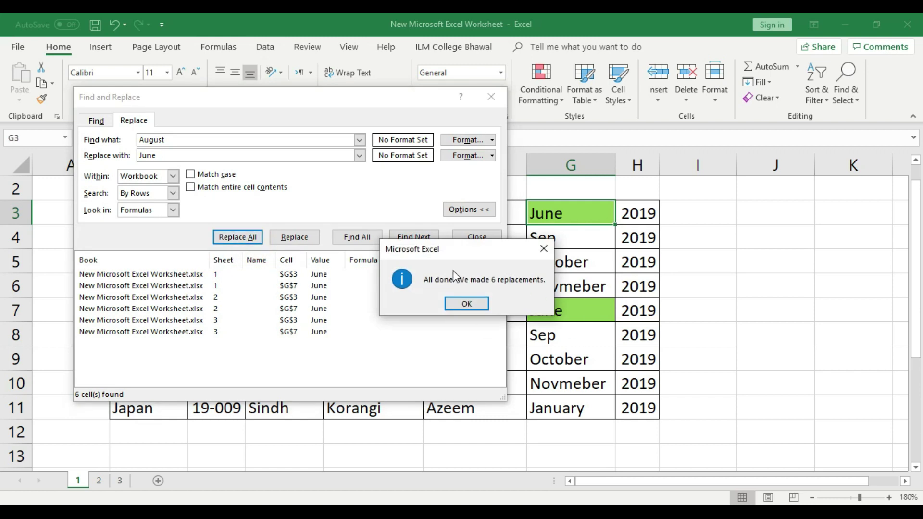
{"action": "left_click", "coordinate": [468, 304]}
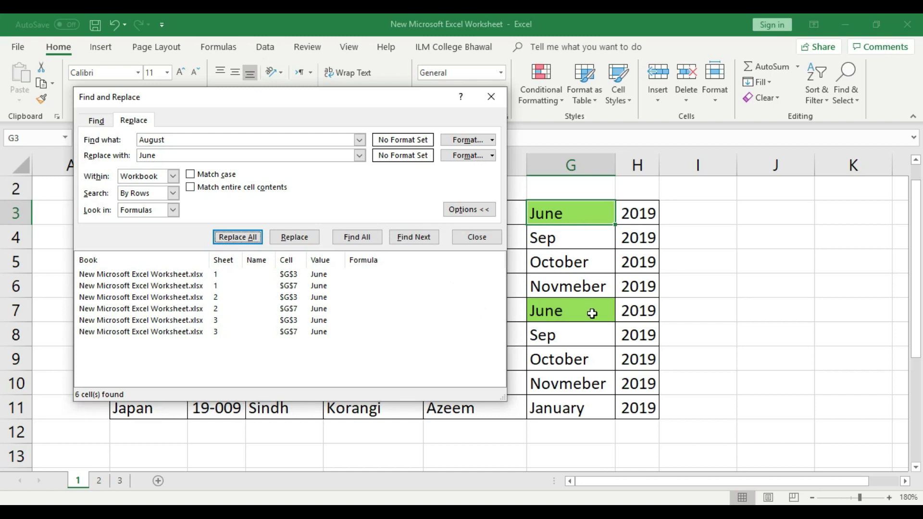
{"action": "left_click", "coordinate": [99, 480]}
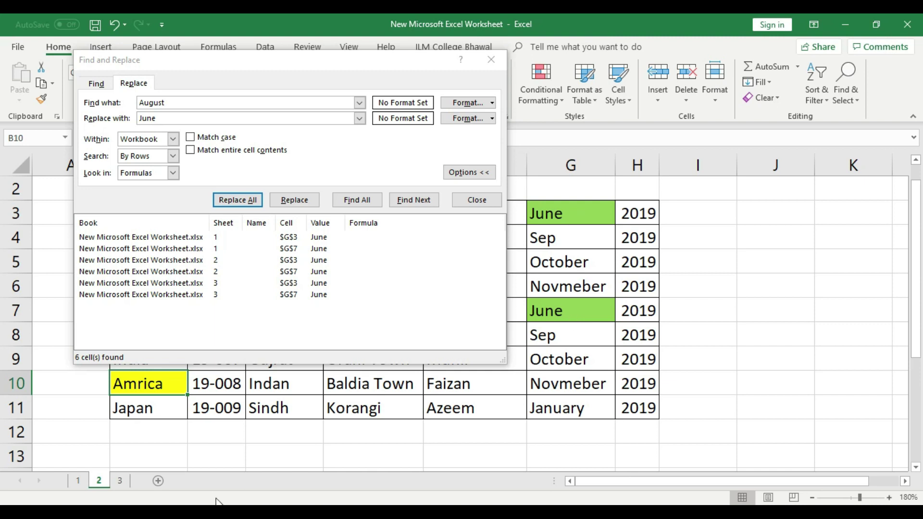
{"action": "left_click", "coordinate": [120, 481]}
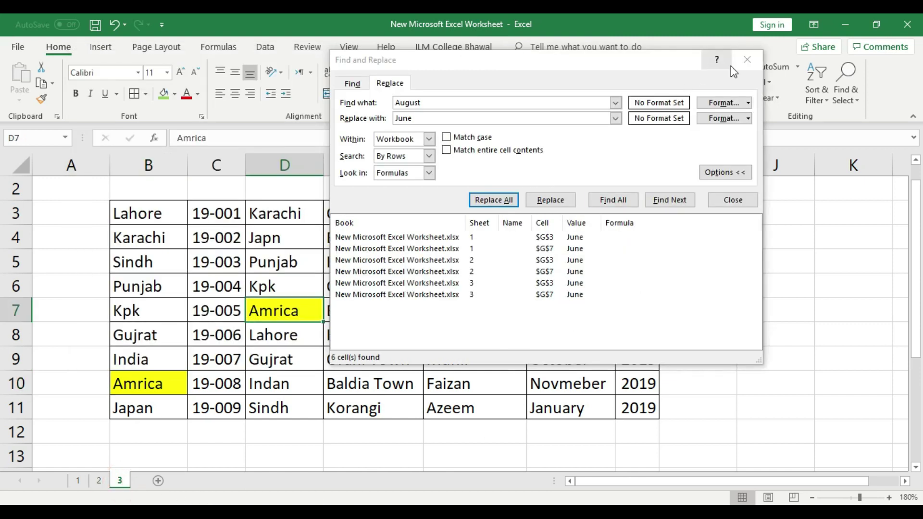
{"action": "left_click", "coordinate": [743, 62]}
Verify the June values in G3 and G7 on sheets 1, 2 and 3.
{"action": "left_click", "coordinate": [557, 212]}
{"action": "left_click", "coordinate": [553, 311]}
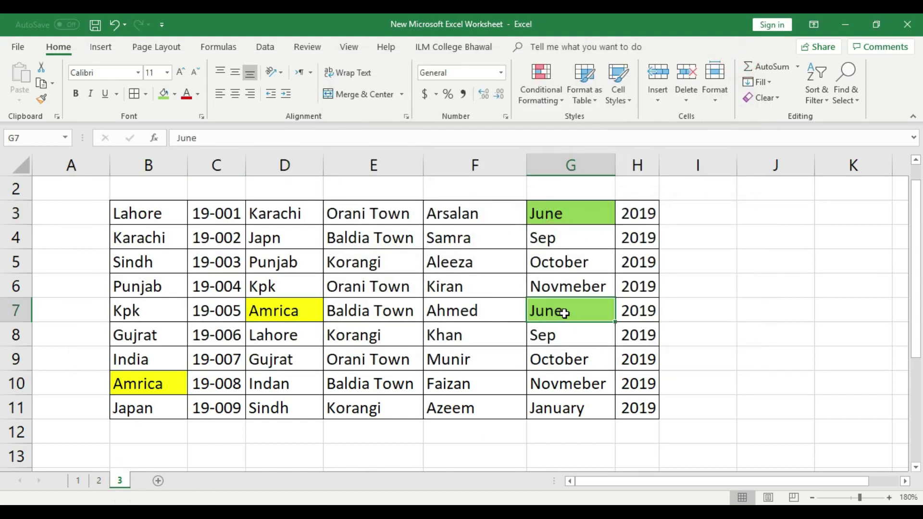
{"action": "left_click", "coordinate": [87, 486]}
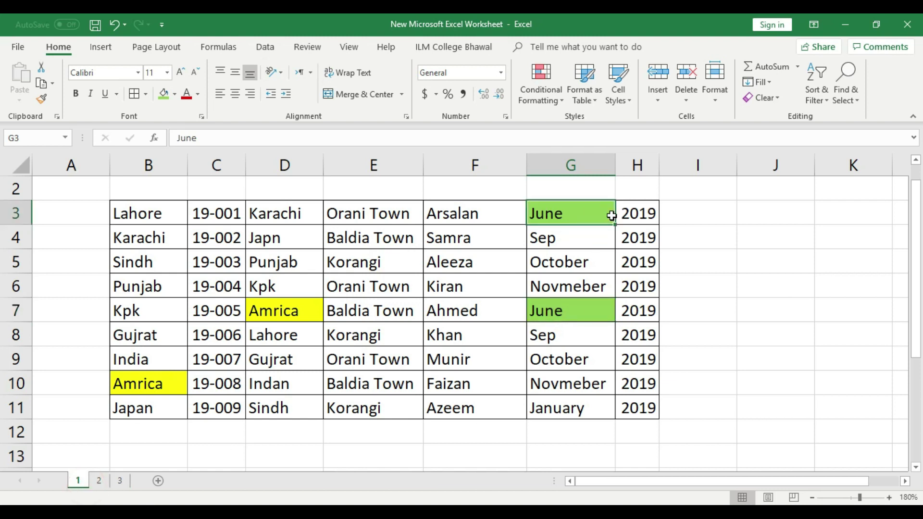
{"action": "left_click", "coordinate": [101, 481]}
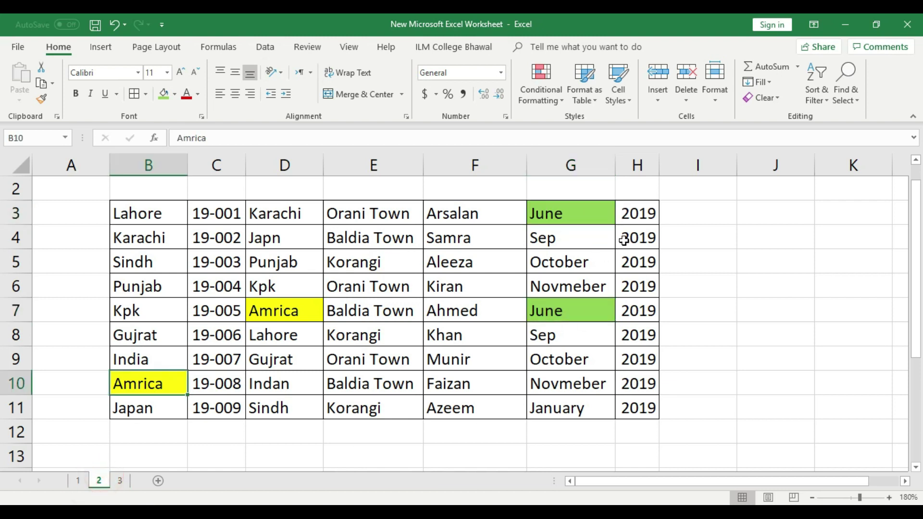
{"action": "left_click", "coordinate": [120, 481]}
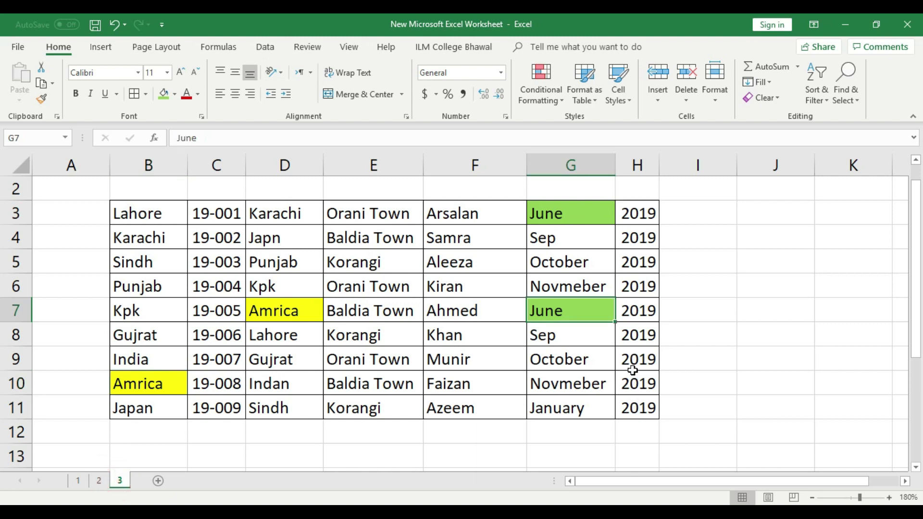
{"action": "left_click", "coordinate": [77, 481]}
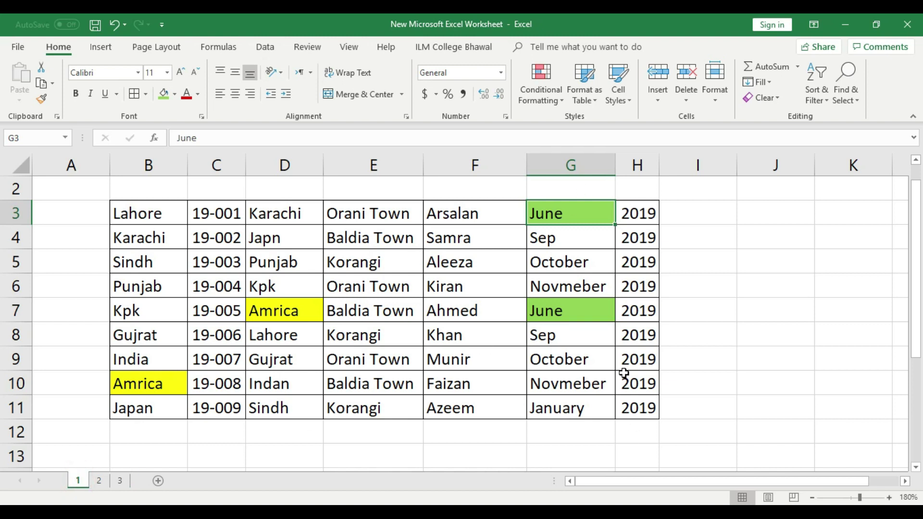
{"action": "key", "text": "ctrl+f"}
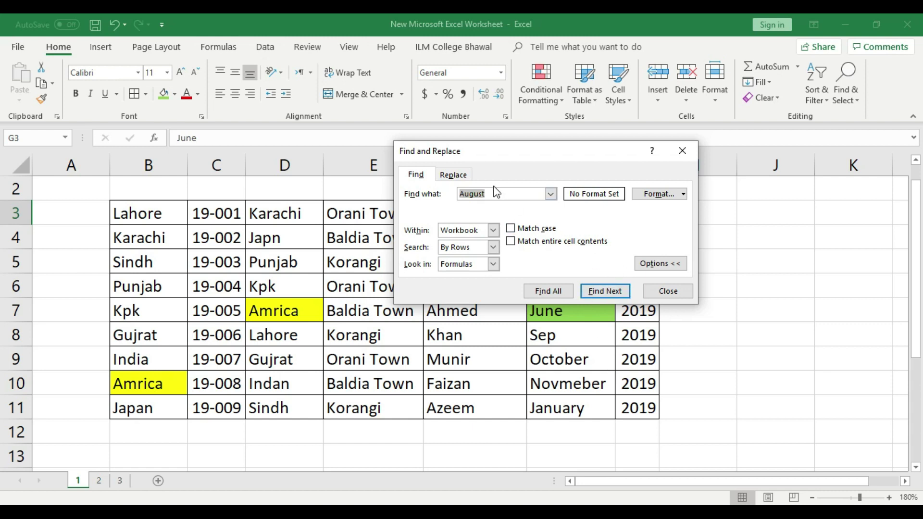
Find all 2019 cells in the workbook, then on the current sheet only, enlarging the results list.
{"action": "key", "text": "BackSpace"}
{"action": "type", "text": "2019"}
{"action": "left_click", "coordinate": [548, 291]}
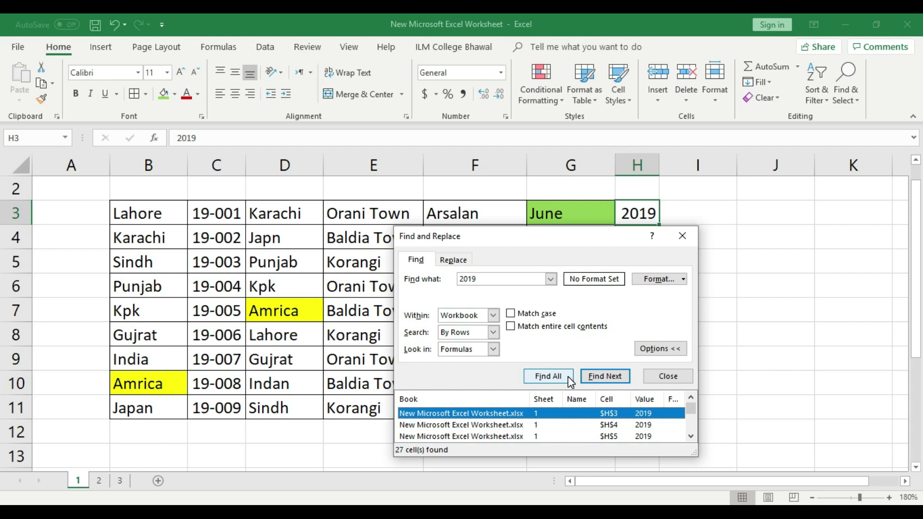
{"action": "left_click", "coordinate": [492, 316]}
{"action": "left_click", "coordinate": [457, 328]}
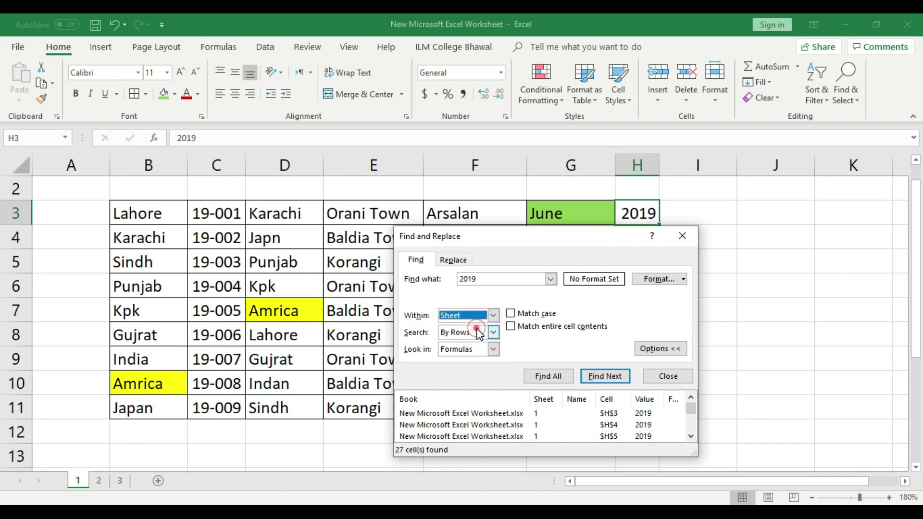
{"action": "left_click", "coordinate": [556, 378]}
{"action": "left_click_drag", "start_coordinate": [558, 242], "coordinate": [336, 117]}
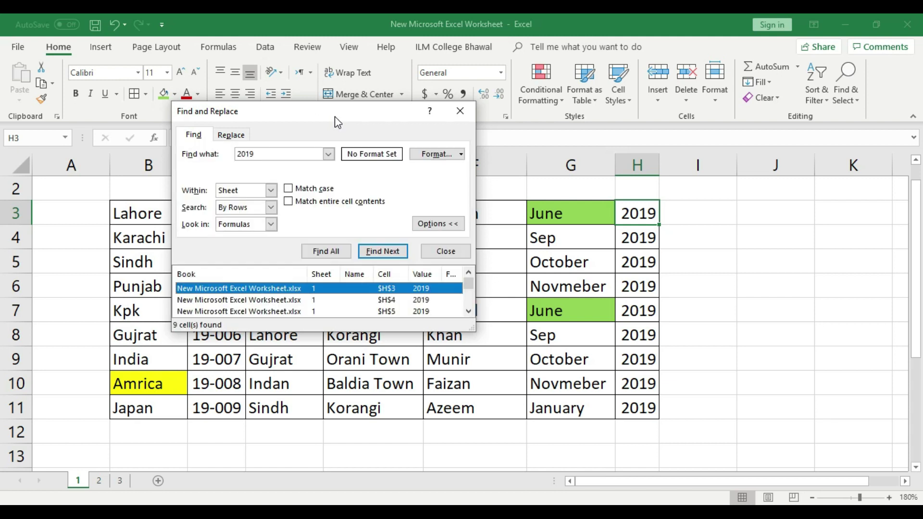
{"action": "left_click_drag", "start_coordinate": [473, 328], "coordinate": [634, 455]}
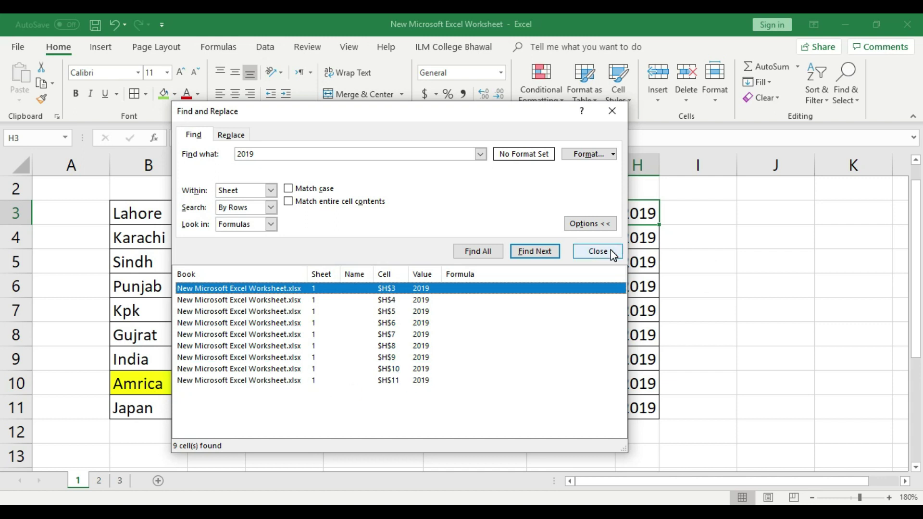
Compare the 2019 results for the whole workbook (27) against the current sheet only (9).
{"action": "left_click", "coordinate": [271, 190]}
{"action": "left_click", "coordinate": [237, 208]}
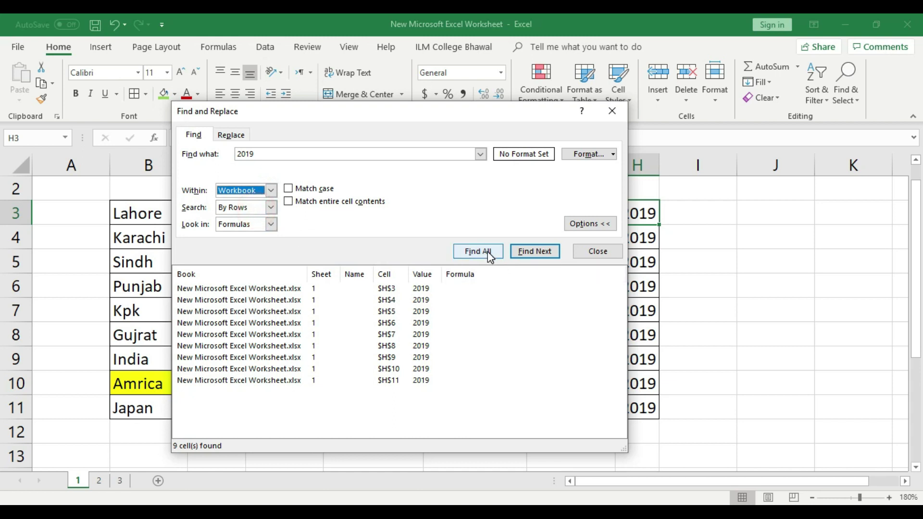
{"action": "left_click", "coordinate": [487, 252]}
{"action": "mouse_move", "coordinate": [601, 312]}
{"action": "left_mouse_down"}
{"action": "mouse_move", "coordinate": [601, 387]}
{"action": "mouse_move", "coordinate": [599, 284]}
{"action": "left_mouse_up"}
{"action": "left_click", "coordinate": [252, 191]}
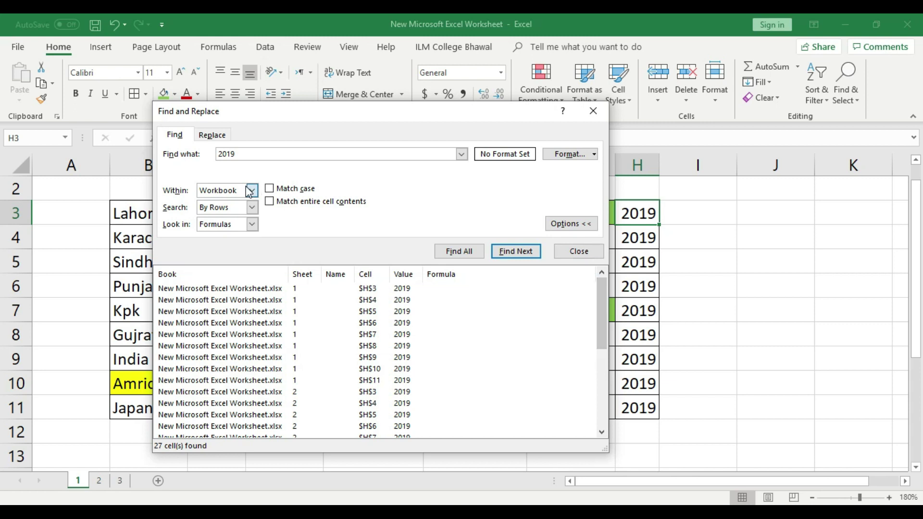
{"action": "left_click", "coordinate": [235, 202]}
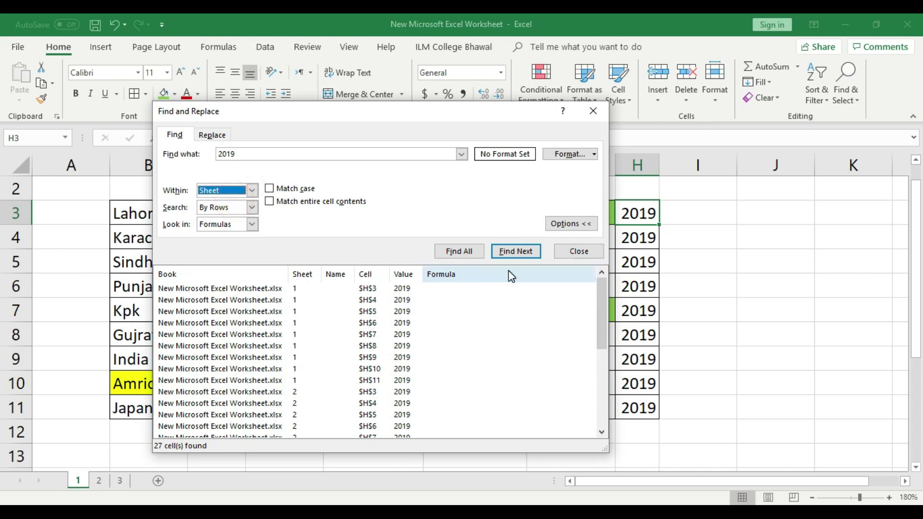
{"action": "left_click", "coordinate": [471, 250]}
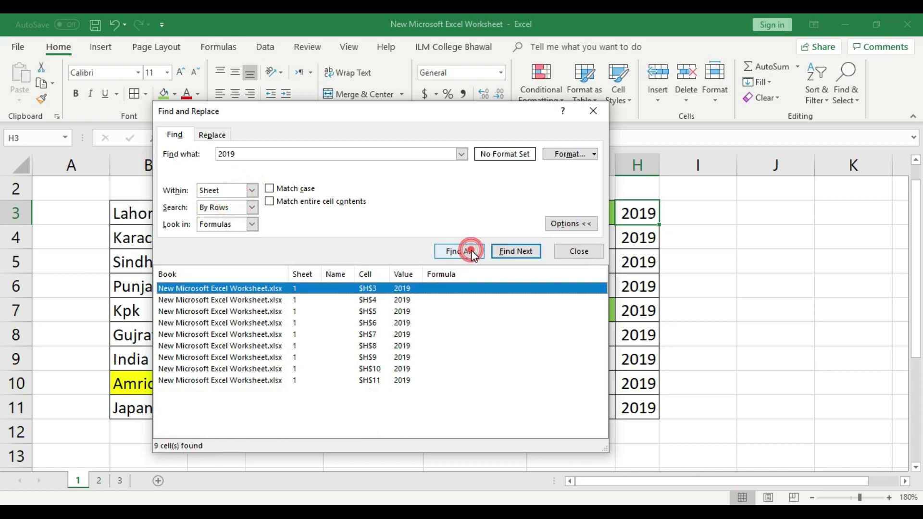
Replace 2019 with 2018 on the current sheet only.
{"action": "left_click", "coordinate": [212, 137]}
{"action": "left_click", "coordinate": [258, 172]}
{"action": "key", "text": "BackSpace"}
{"action": "key", "text": "BackSpace"}
{"action": "key", "text": "BackSpace"}
{"action": "type", "text": "2018"}
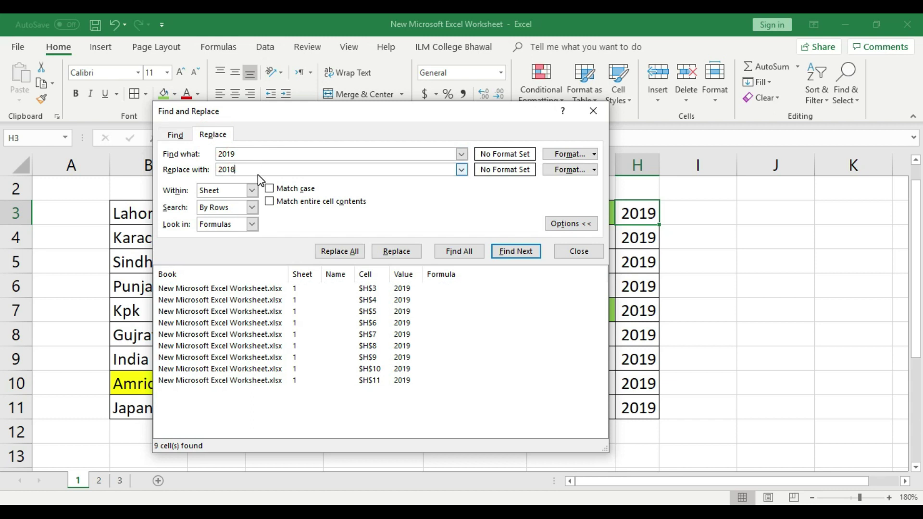
{"action": "left_click", "coordinate": [351, 259]}
{"action": "left_click", "coordinate": [476, 303]}
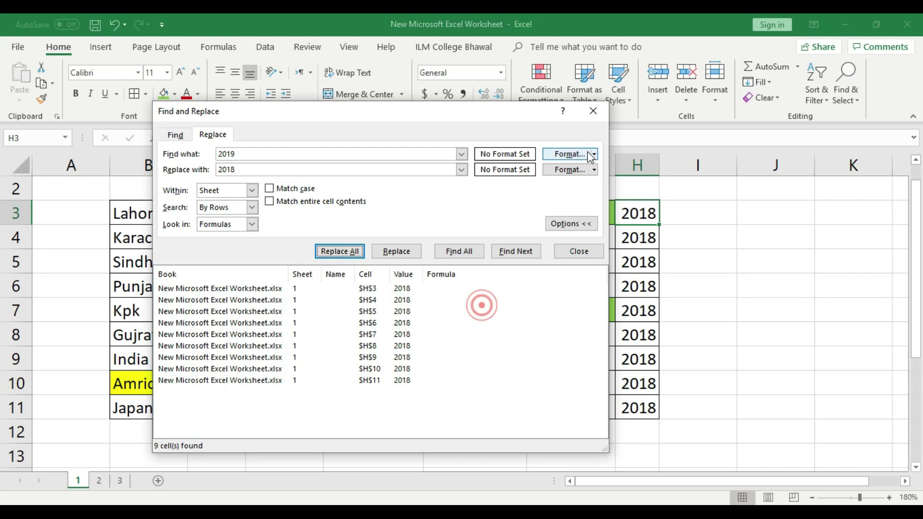
{"action": "left_click", "coordinate": [594, 112]}
Check year cells H3:H10, confirm sheets 2 and 3 keep 2019, then close without saving.
{"action": "left_click", "coordinate": [720, 287]}
{"action": "left_click_drag", "start_coordinate": [639, 213], "coordinate": [640, 408]}
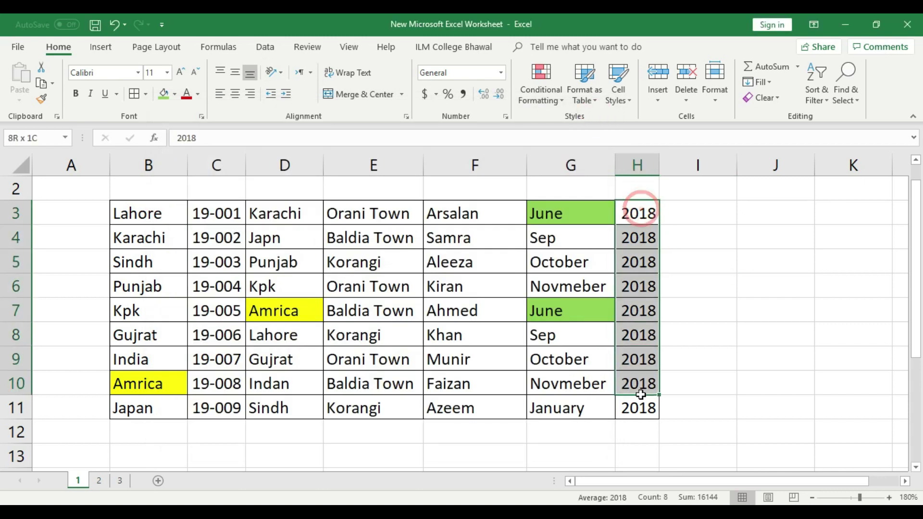
{"action": "left_click", "coordinate": [722, 384]}
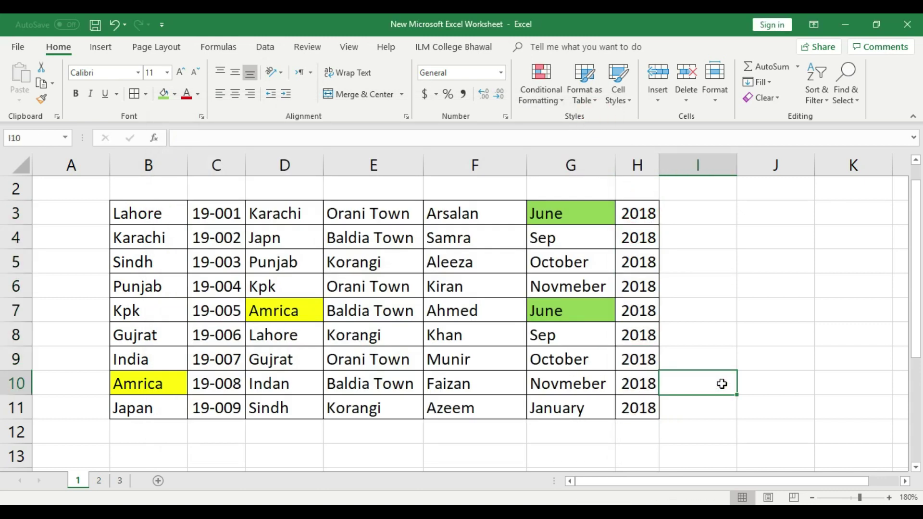
{"action": "left_click", "coordinate": [100, 481]}
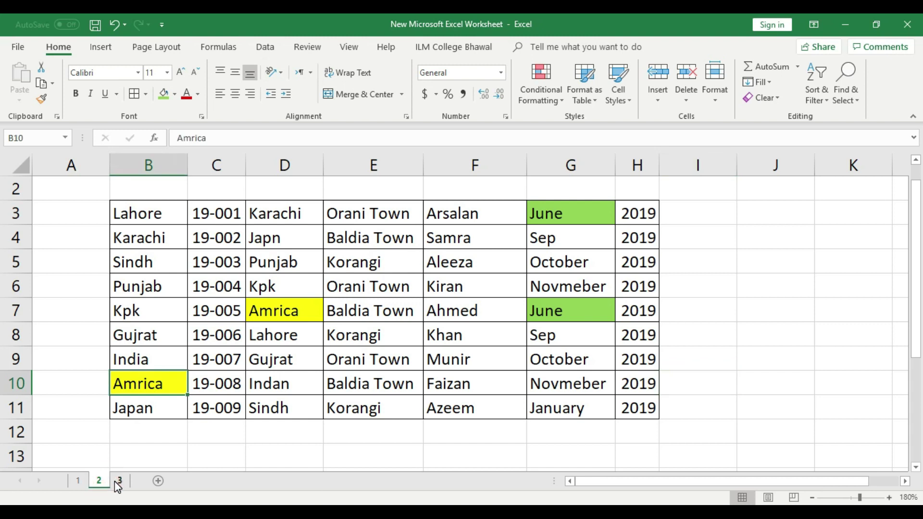
{"action": "left_click", "coordinate": [115, 481]}
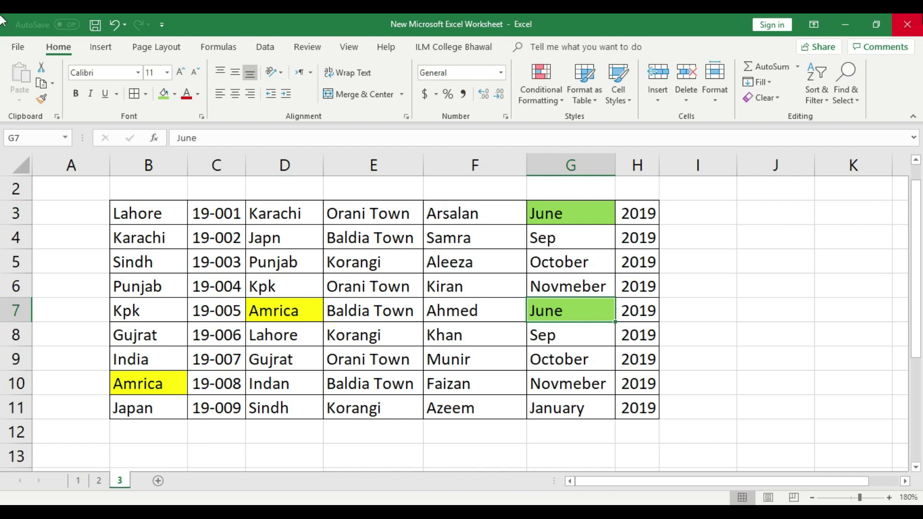
{"action": "left_click", "coordinate": [907, 25]}
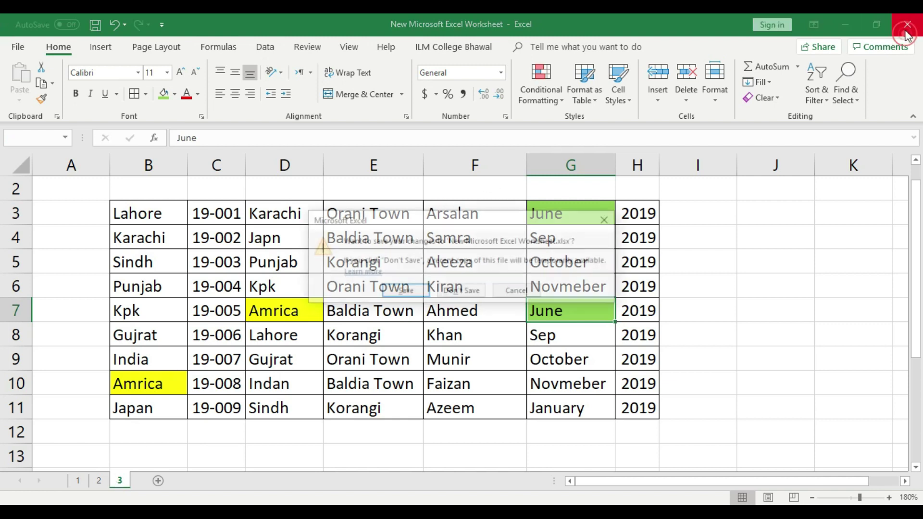
{"action": "left_click", "coordinate": [462, 292]}
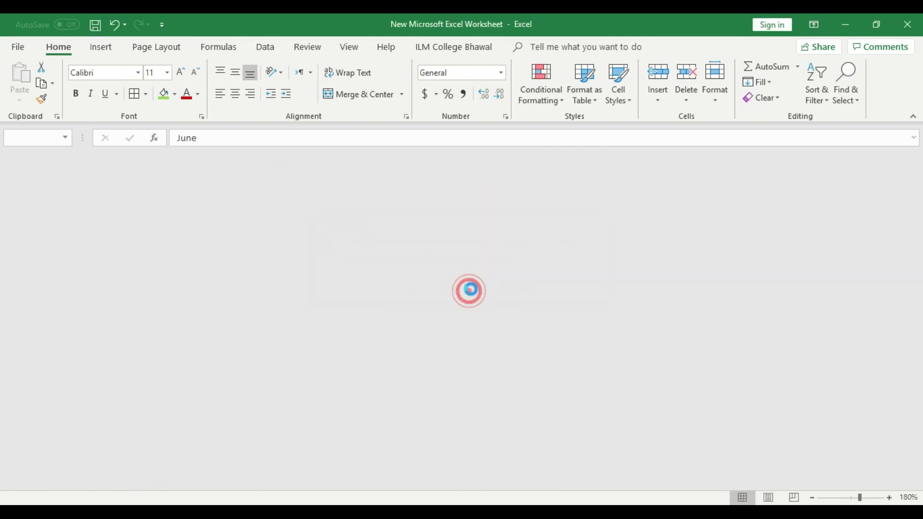
Open the Attandance Record workbook from Local Disk (E:) > My Formate.
{"action": "double_click", "coordinate": [14, 115]}
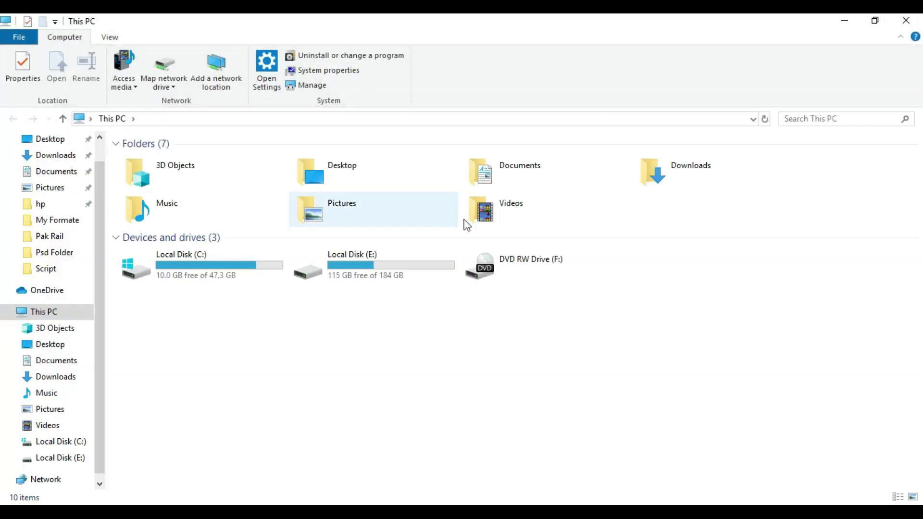
{"action": "left_click", "coordinate": [450, 274]}
{"action": "double_click", "coordinate": [449, 274]}
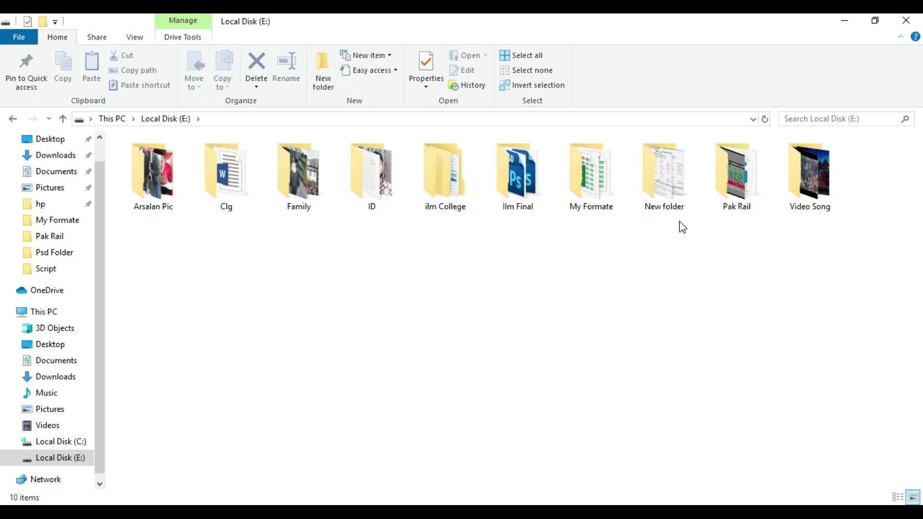
{"action": "double_click", "coordinate": [589, 211]}
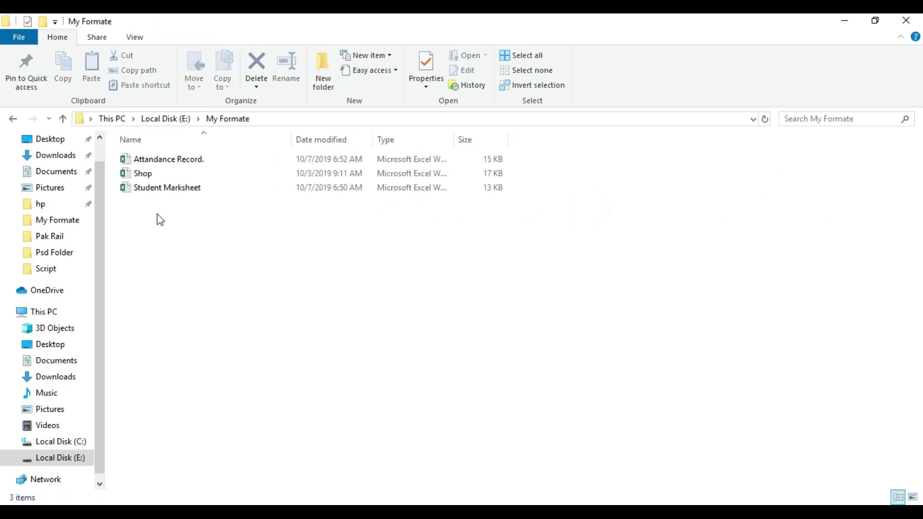
{"action": "double_click", "coordinate": [185, 160]}
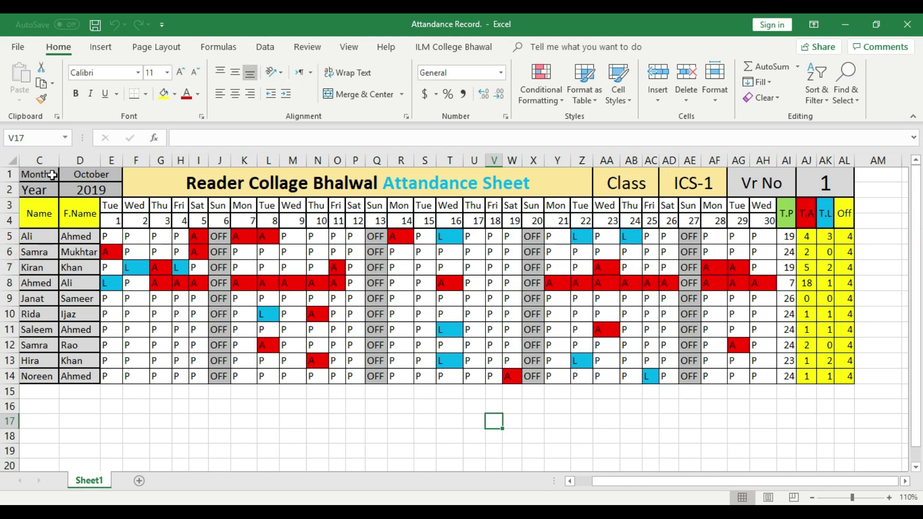
Rename Sheet1 to October.
{"action": "left_click", "coordinate": [52, 175]}
{"action": "left_click", "coordinate": [71, 173]}
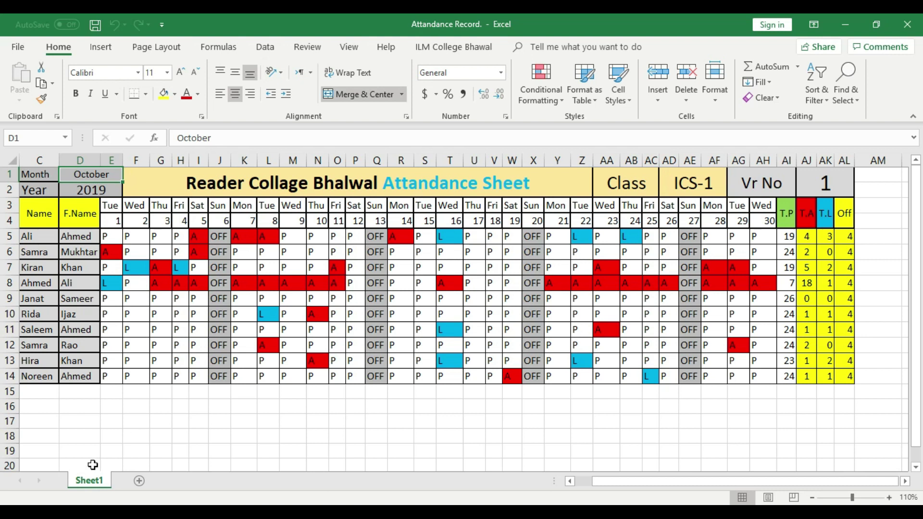
{"action": "right_click", "coordinate": [90, 480]}
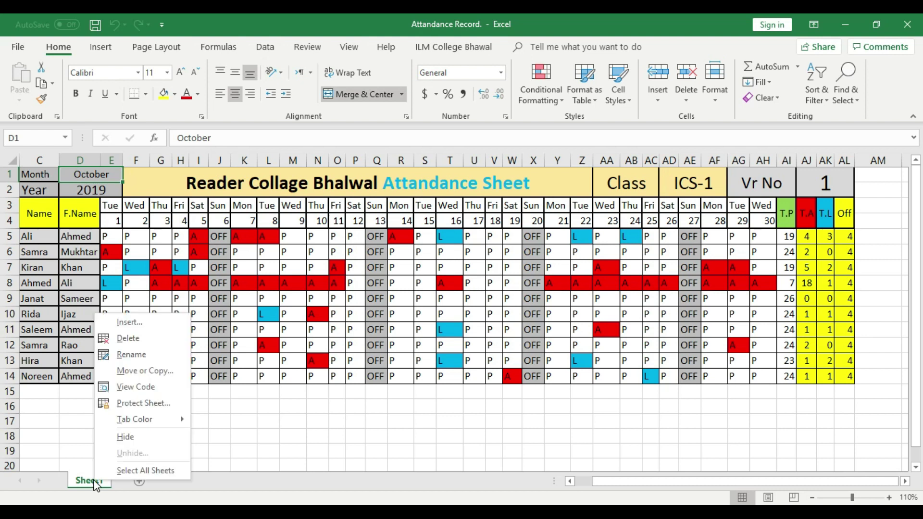
{"action": "left_click", "coordinate": [132, 358]}
{"action": "type", "text": "Oc"}
{"action": "key", "text": "BackSpace"}
{"action": "type", "text": "ctober"}
{"action": "left_click", "coordinate": [138, 444]}
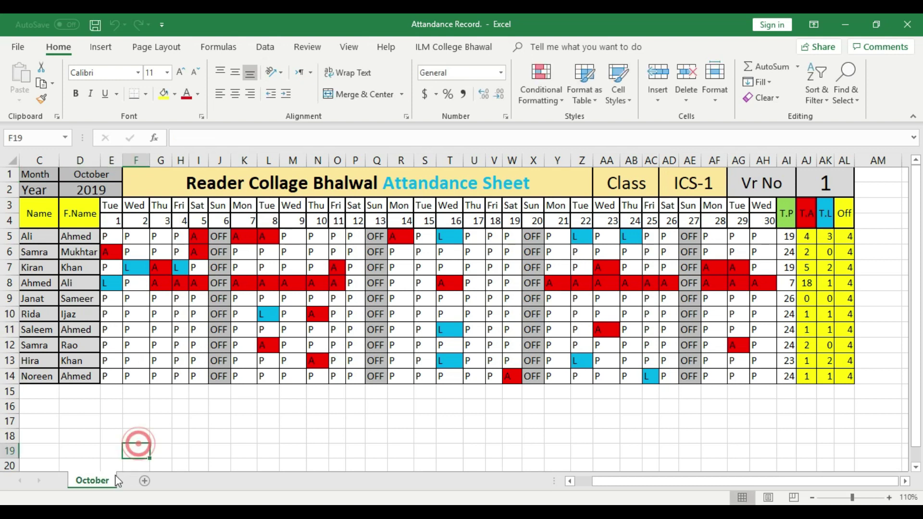
Copy the October sheet and rename the copy November.
{"action": "right_click", "coordinate": [118, 481]}
{"action": "left_click", "coordinate": [146, 374]}
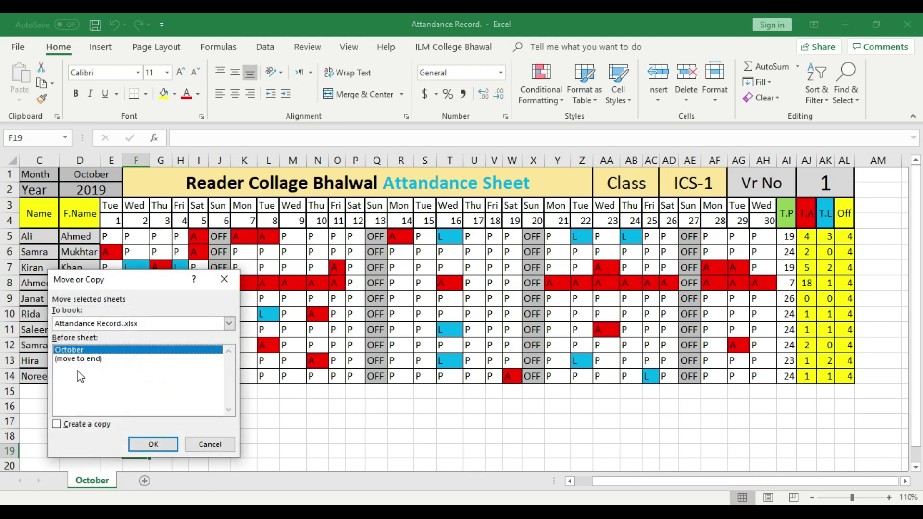
{"action": "left_click", "coordinate": [56, 424]}
{"action": "left_click", "coordinate": [153, 445]}
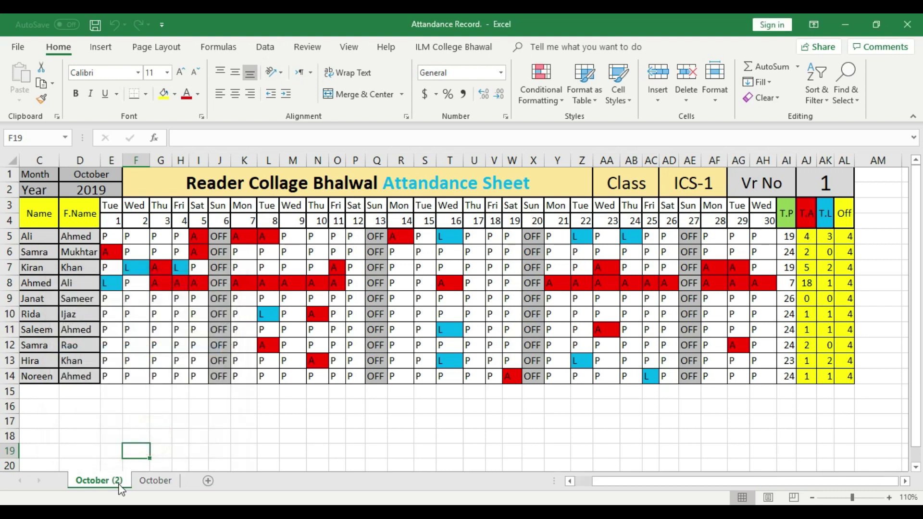
{"action": "right_click", "coordinate": [119, 481]}
{"action": "left_click", "coordinate": [157, 359]}
{"action": "type", "text": "No"}
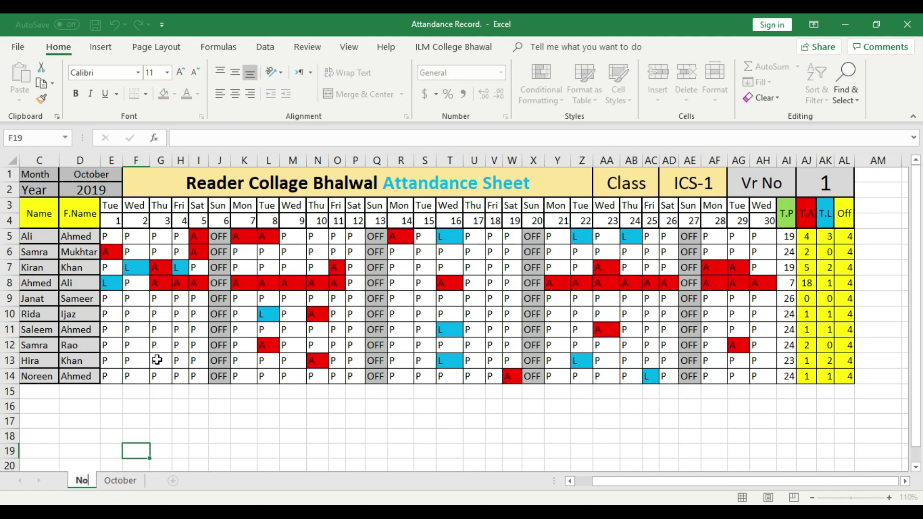
{"action": "type", "text": "v"}
{"action": "type", "text": "ember"}
{"action": "left_click", "coordinate": [198, 421]}
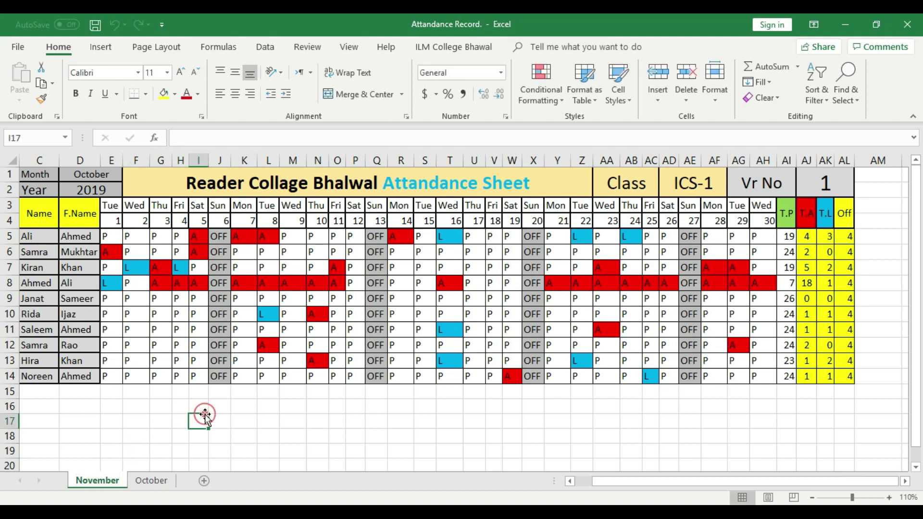
Delete the original October sheet.
{"action": "left_click", "coordinate": [152, 481]}
{"action": "left_click", "coordinate": [97, 481]}
{"action": "right_click", "coordinate": [167, 482]}
{"action": "left_click", "coordinate": [207, 336]}
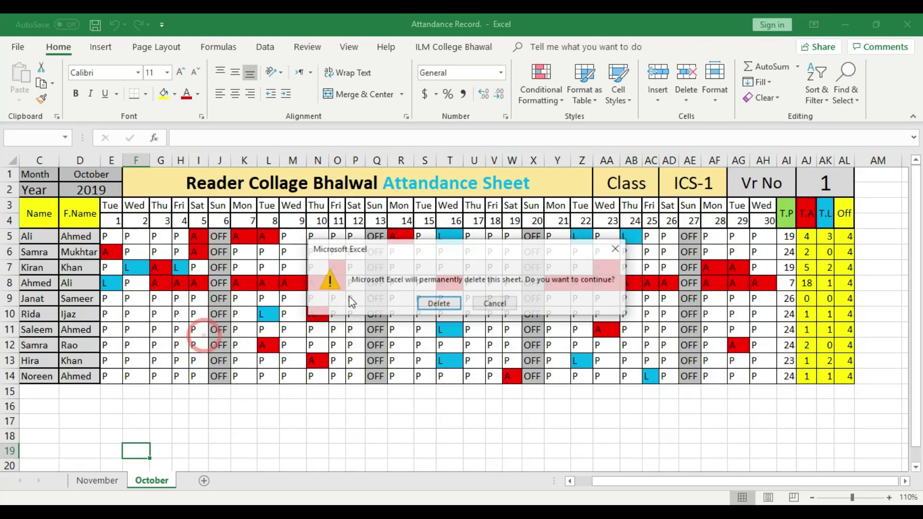
{"action": "left_click", "coordinate": [447, 305]}
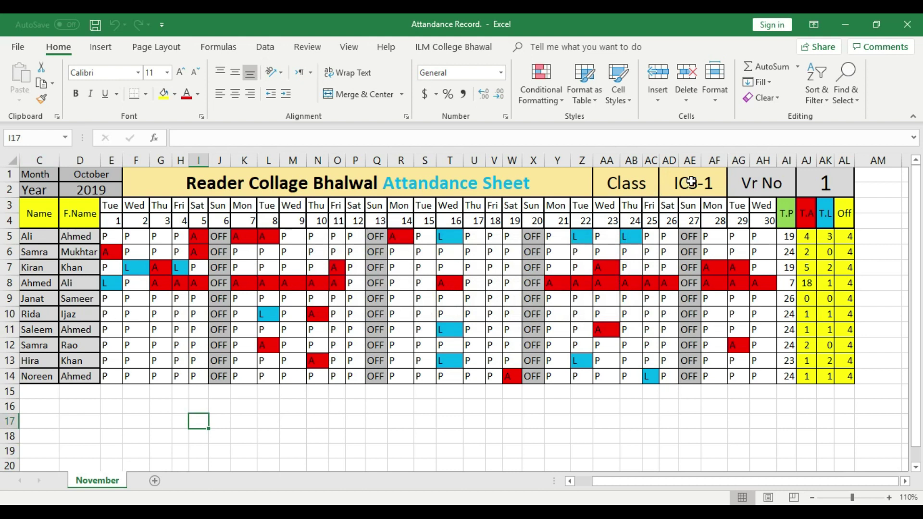
Copy the November sheet and rename the copy ICS.
{"action": "right_click", "coordinate": [102, 483]}
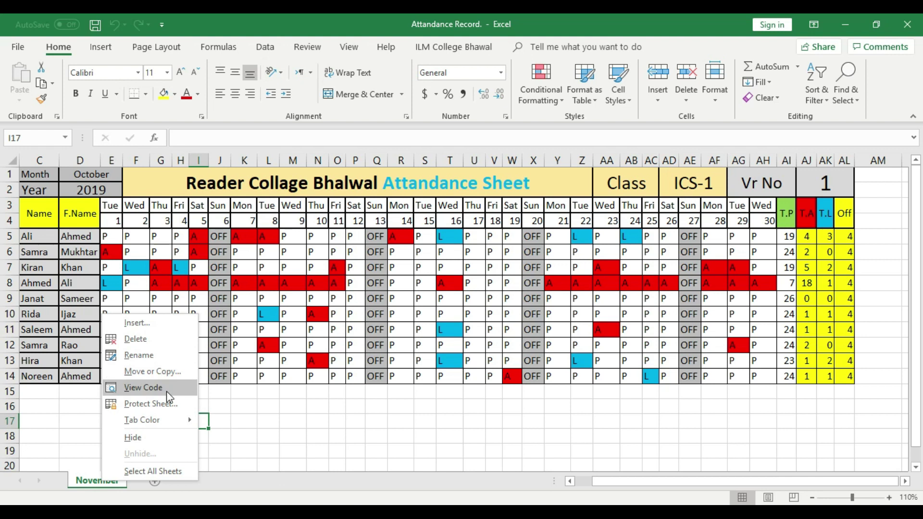
{"action": "left_click", "coordinate": [176, 374]}
{"action": "left_click", "coordinate": [89, 425]}
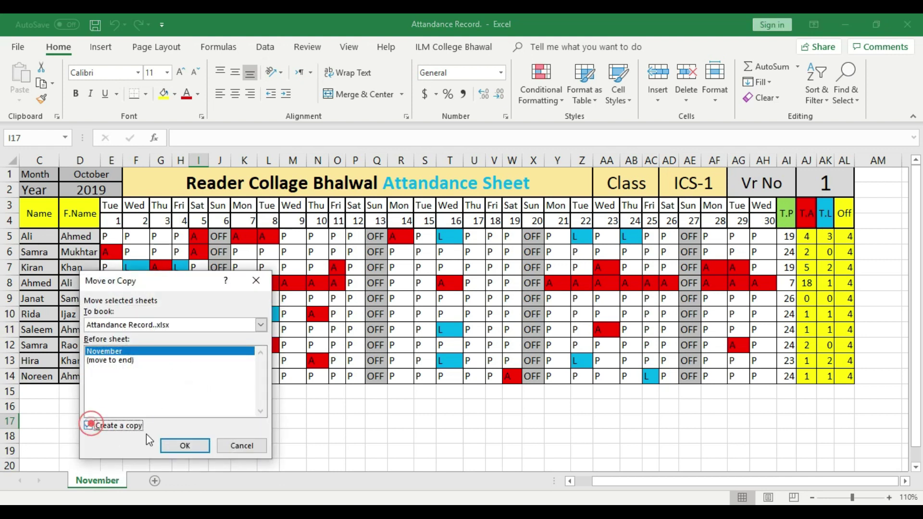
{"action": "left_click", "coordinate": [185, 445]}
{"action": "left_click", "coordinate": [169, 481]}
{"action": "right_click", "coordinate": [121, 481]}
{"action": "left_click", "coordinate": [140, 355]}
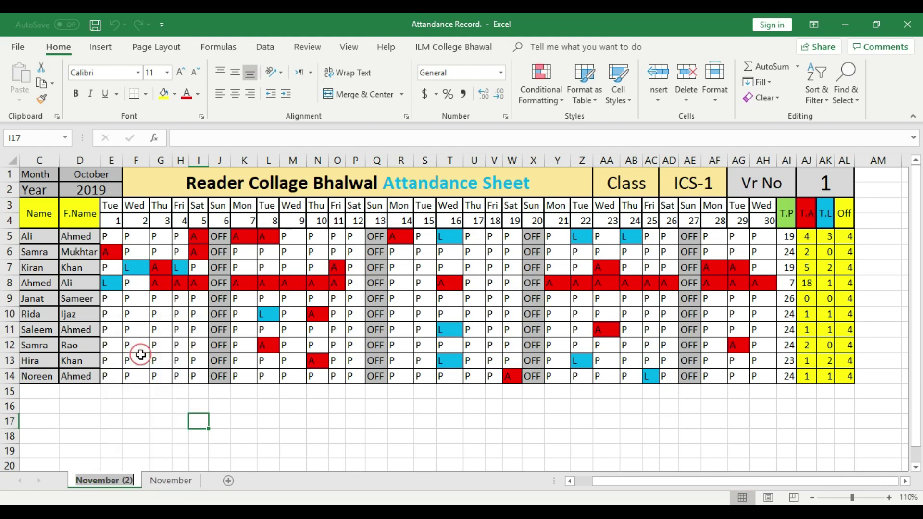
{"action": "key", "text": "BackSpace"}
{"action": "type", "text": "cs"}
{"action": "key", "text": "Return"}
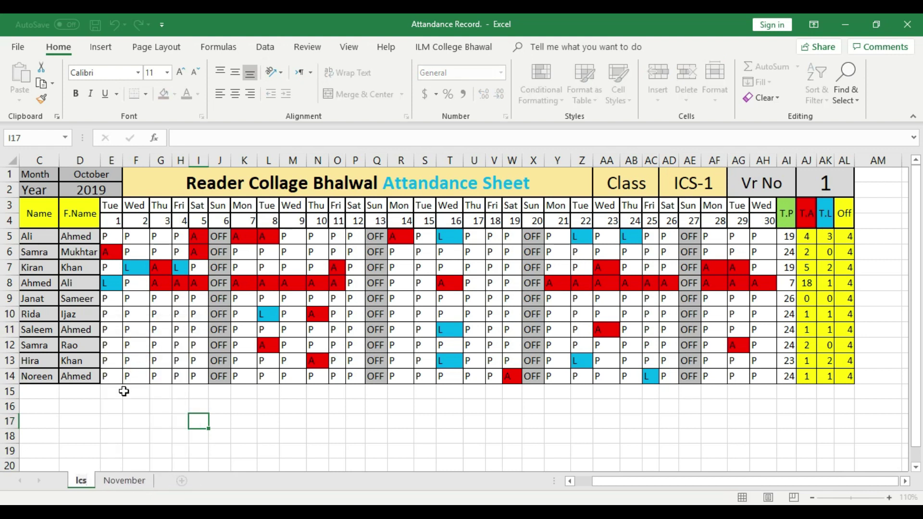
{"action": "key", "text": "BackSpace"}
{"action": "key", "text": "BackSpace"}
{"action": "type", "text": "CS"}
Rename the November sheet to FA.
{"action": "right_click", "coordinate": [127, 481]}
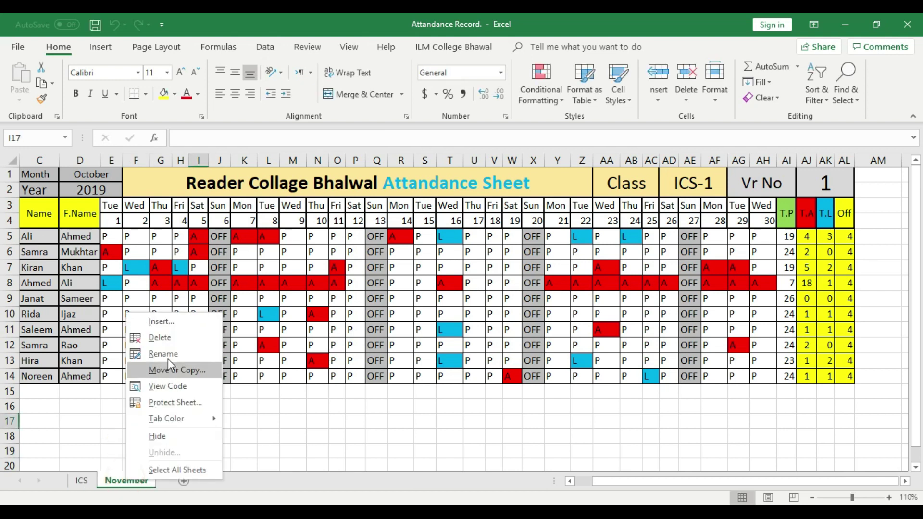
{"action": "left_click", "coordinate": [167, 353]}
{"action": "type", "text": "FA"}
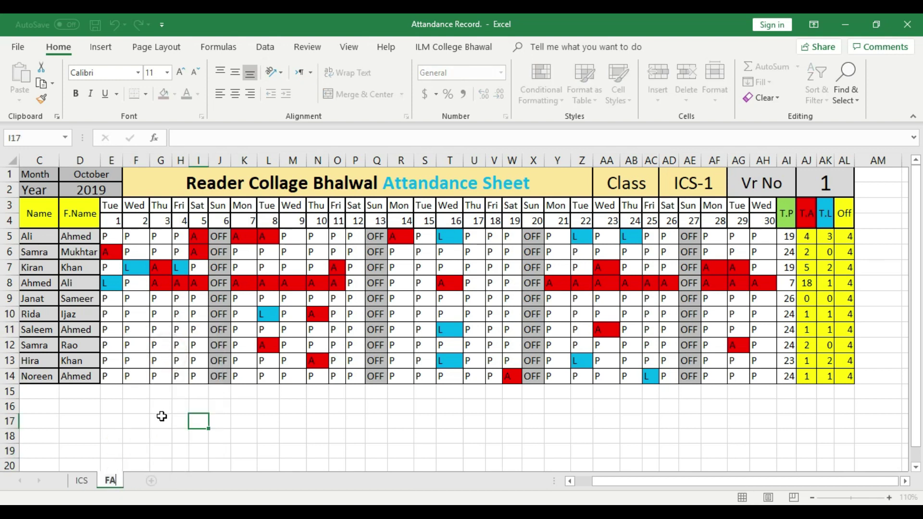
{"action": "left_click", "coordinate": [161, 419]}
Copy the FA sheet before itself and rename the original FA sheet to ICOM.
{"action": "right_click", "coordinate": [116, 481]}
{"action": "left_click", "coordinate": [159, 372]}
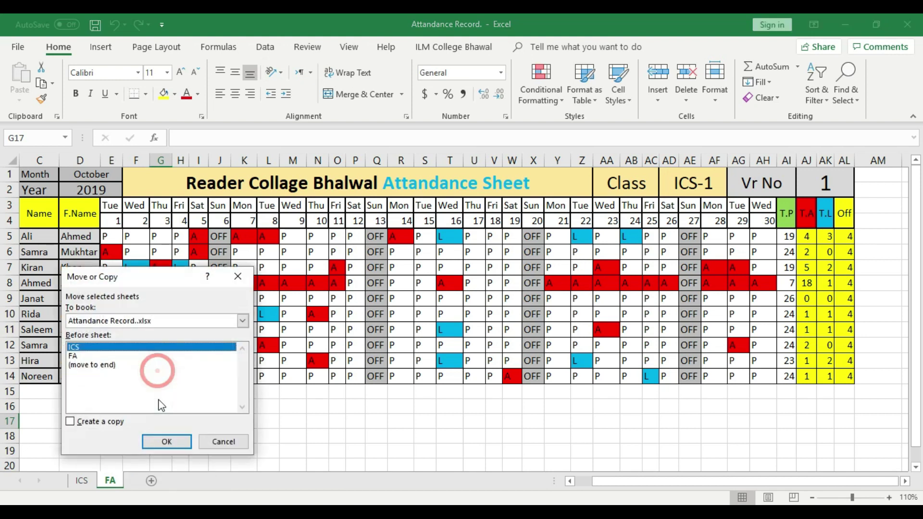
{"action": "left_click", "coordinate": [73, 355]}
{"action": "left_click", "coordinate": [70, 422]}
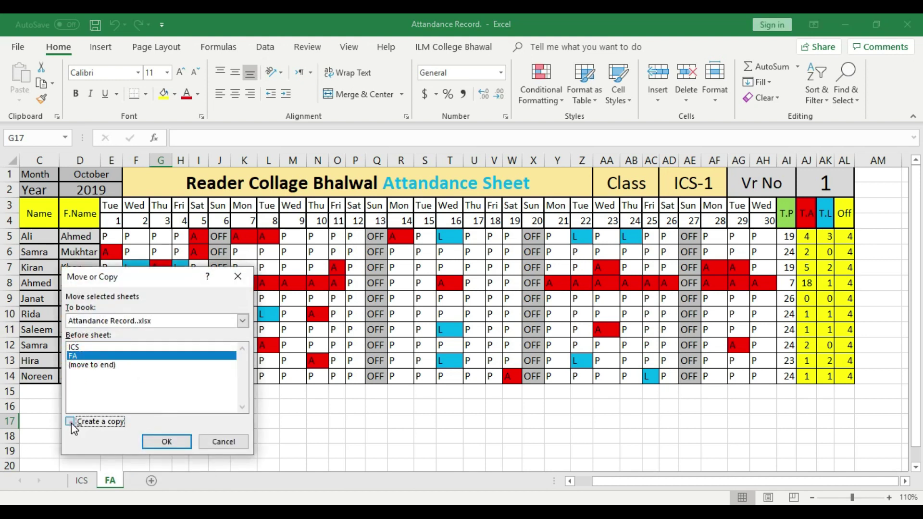
{"action": "left_click", "coordinate": [166, 441]}
{"action": "right_click", "coordinate": [155, 482]}
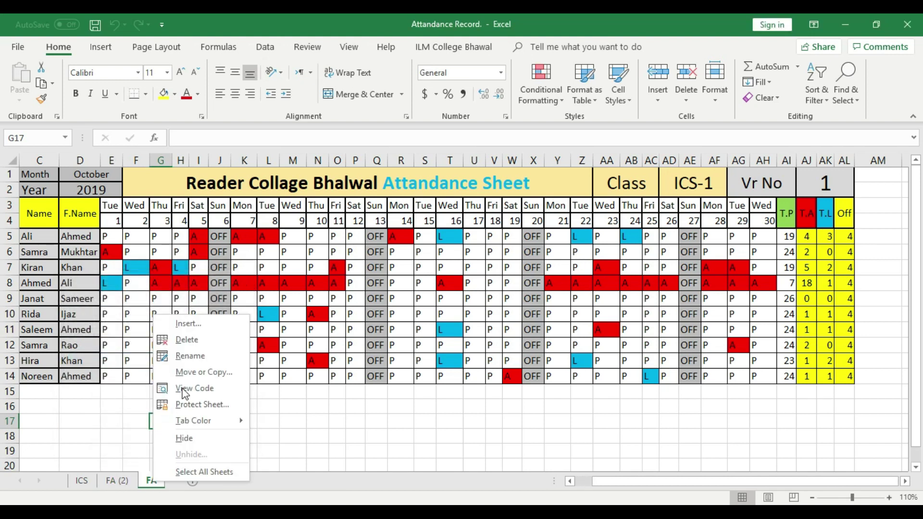
{"action": "left_click", "coordinate": [185, 357]}
{"action": "key", "text": "BackSpace"}
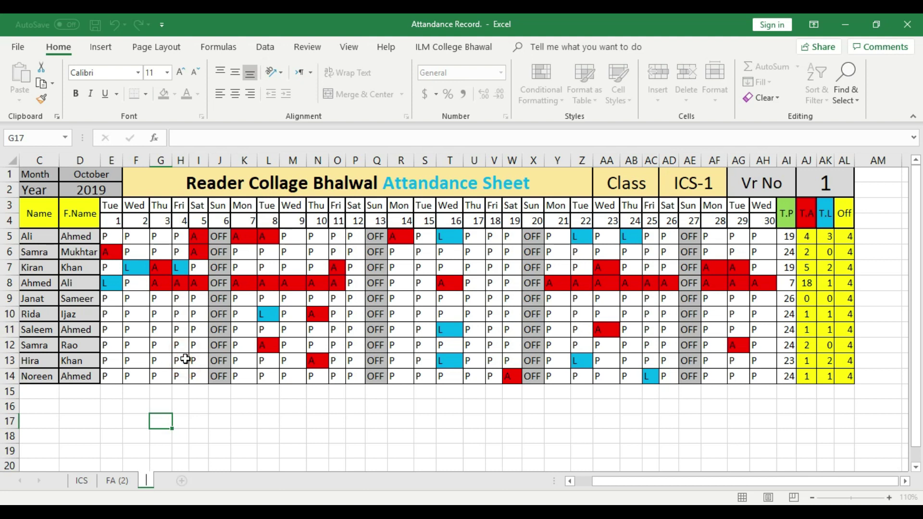
{"action": "type", "text": "ICOM"}
{"action": "left_click", "coordinate": [220, 419]}
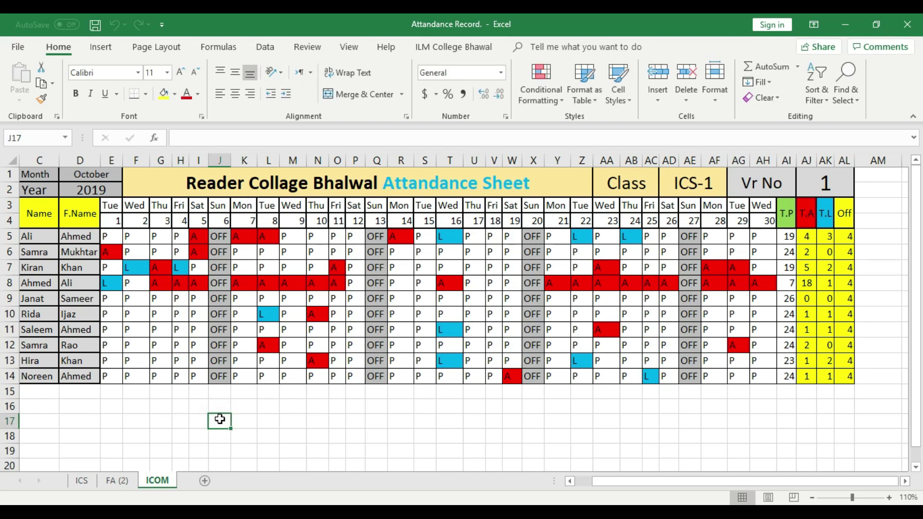
Change the ICOM sheet's class in AD1 from ICS-1 to ICOM-1.
{"action": "double_click", "coordinate": [693, 173]}
{"action": "key", "text": "BackSpace"}
{"action": "key", "text": "BackSpace"}
{"action": "type", "text": "COM"}
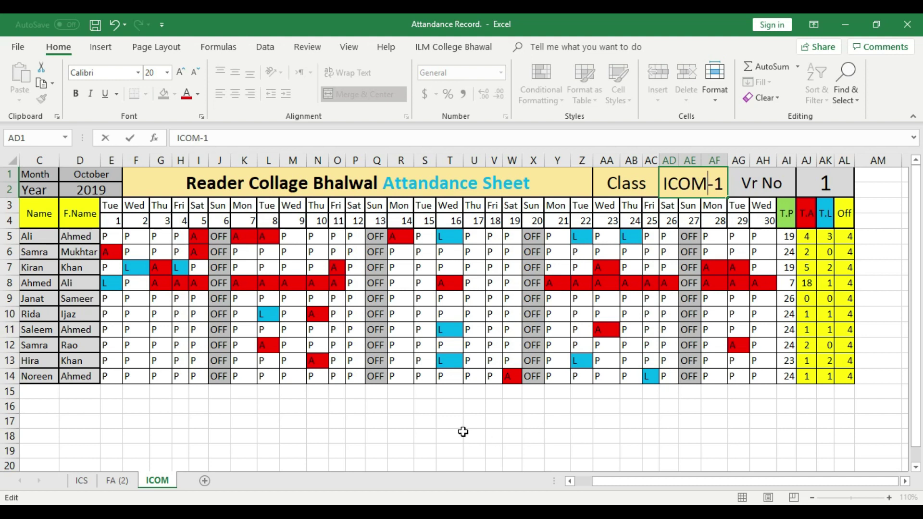
{"action": "left_click", "coordinate": [462, 432]}
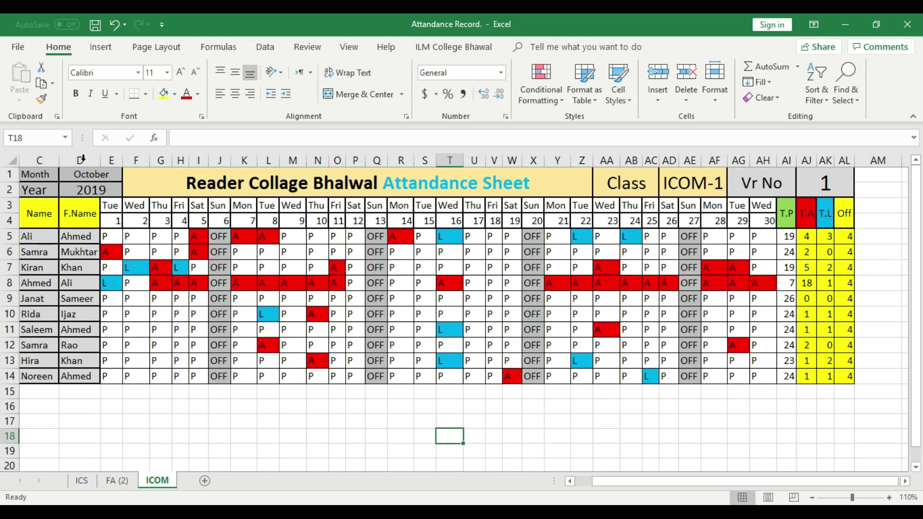
Rename the FA (2) sheet to FA.
{"action": "right_click", "coordinate": [114, 481]}
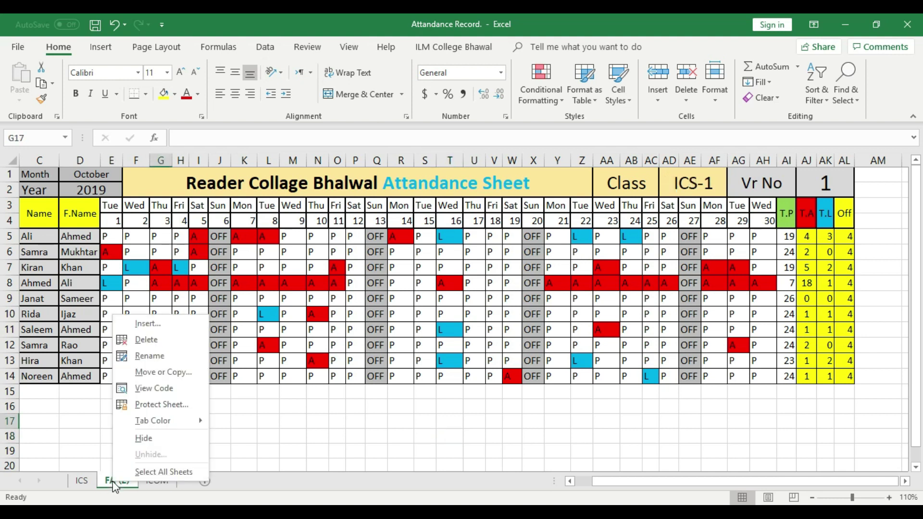
{"action": "left_click", "coordinate": [150, 355]}
{"action": "left_click", "coordinate": [119, 480]}
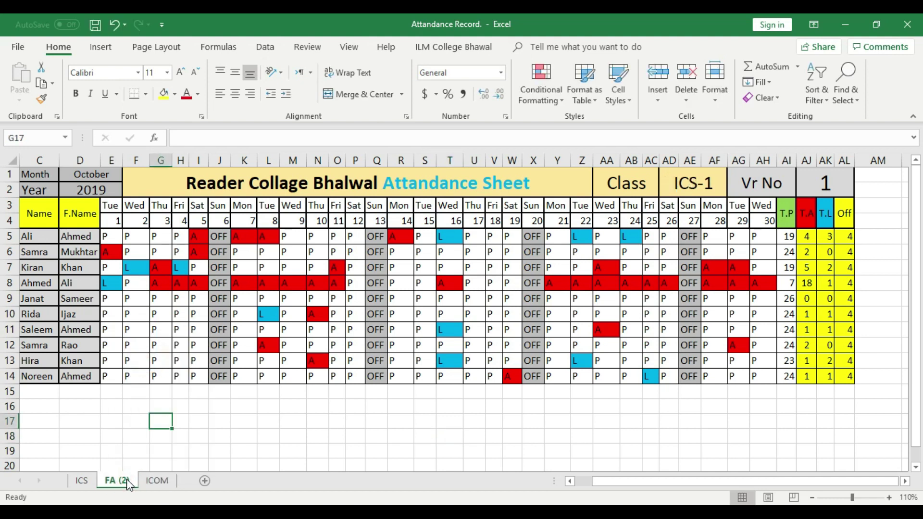
{"action": "left_click", "coordinate": [217, 451]}
{"action": "right_click", "coordinate": [117, 480]}
{"action": "left_click", "coordinate": [145, 355]}
{"action": "left_click", "coordinate": [131, 480]}
{"action": "key", "text": "BackSpace"}
{"action": "key", "text": "BackSpace"}
{"action": "key", "text": "BackSpace"}
{"action": "left_click", "coordinate": [131, 449]}
{"action": "left_click", "coordinate": [81, 480]}
{"action": "left_click", "coordinate": [109, 480]}
Change the FA sheet's class in AD1 from ICS-1 to FA-1.
{"action": "double_click", "coordinate": [693, 190]}
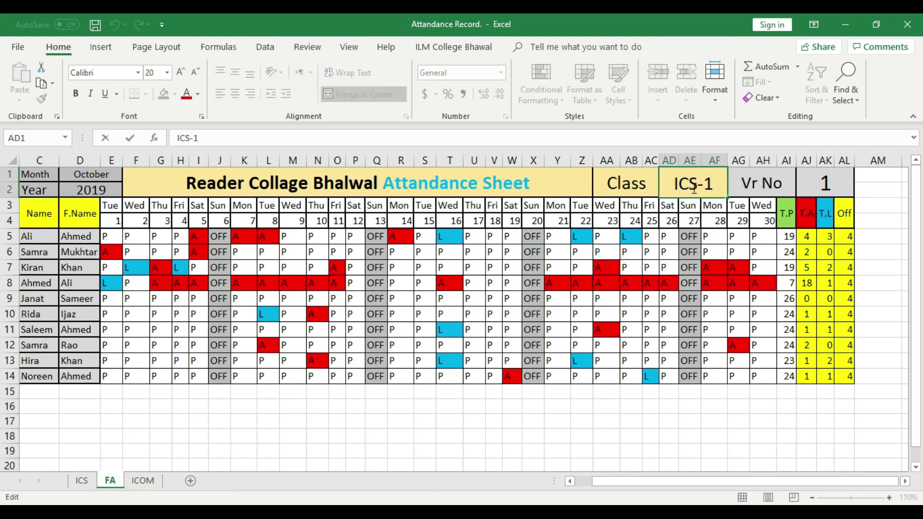
{"action": "key", "text": "BackSpace"}
{"action": "key", "text": "BackSpace"}
{"action": "key", "text": "BackSpace"}
{"action": "type", "text": "FA"}
{"action": "left_click", "coordinate": [685, 420]}
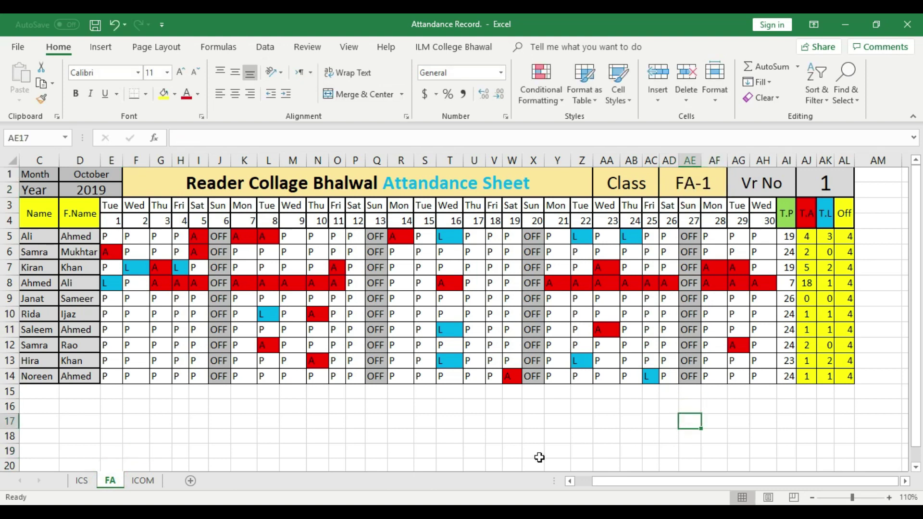
On the ICS sheet at 120% zoom, select the Month cell D1 showing October.
{"action": "left_click", "coordinate": [890, 498]}
{"action": "left_click", "coordinate": [890, 498]}
{"action": "left_click", "coordinate": [890, 498]}
{"action": "left_click_drag", "start_coordinate": [696, 481], "coordinate": [662, 480]}
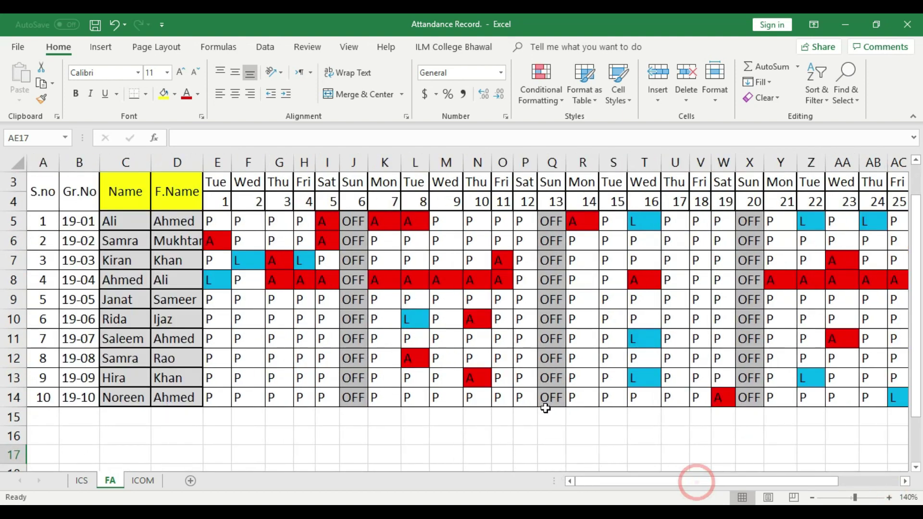
{"action": "scroll", "coordinate": [546, 402], "scroll_direction": "up", "scroll_amount": 1}
{"action": "left_click", "coordinate": [182, 183]}
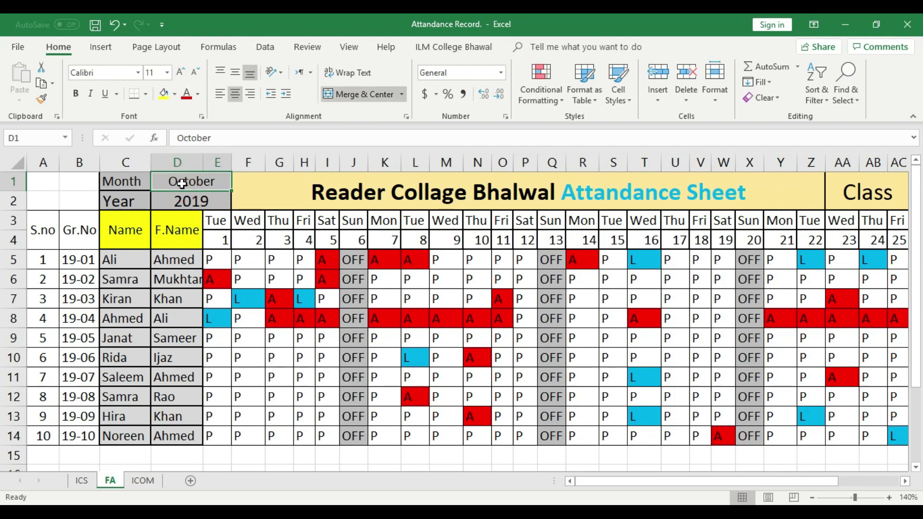
{"action": "left_click", "coordinate": [82, 481]}
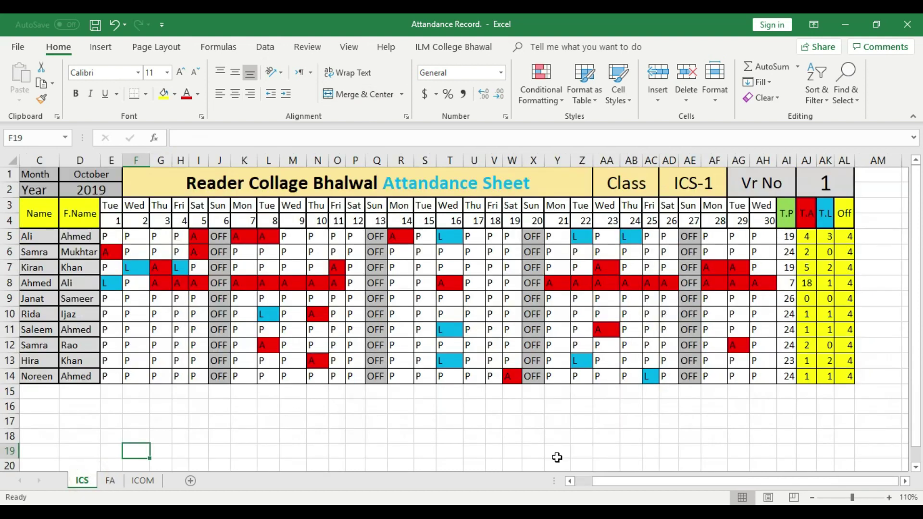
{"action": "left_click", "coordinate": [890, 498]}
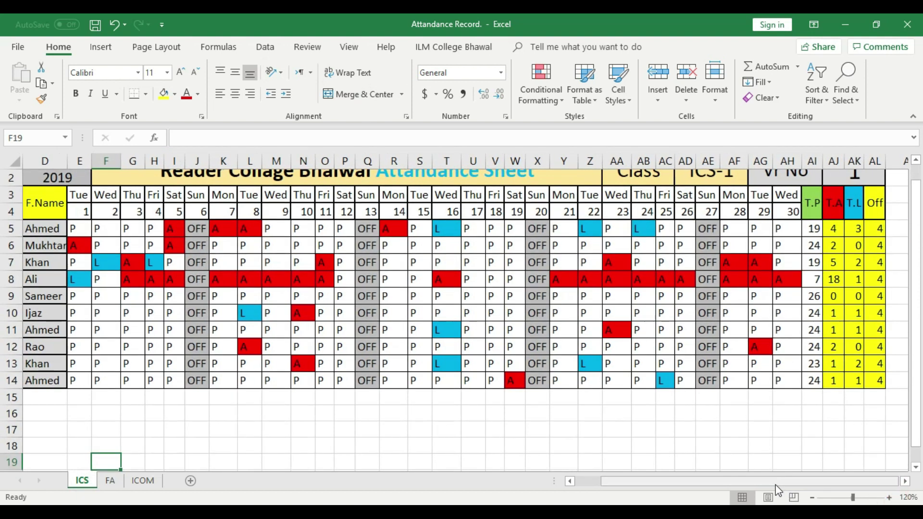
{"action": "left_click_drag", "start_coordinate": [775, 481], "coordinate": [757, 481]}
{"action": "scroll", "coordinate": [405, 335], "scroll_direction": "up", "scroll_amount": 1}
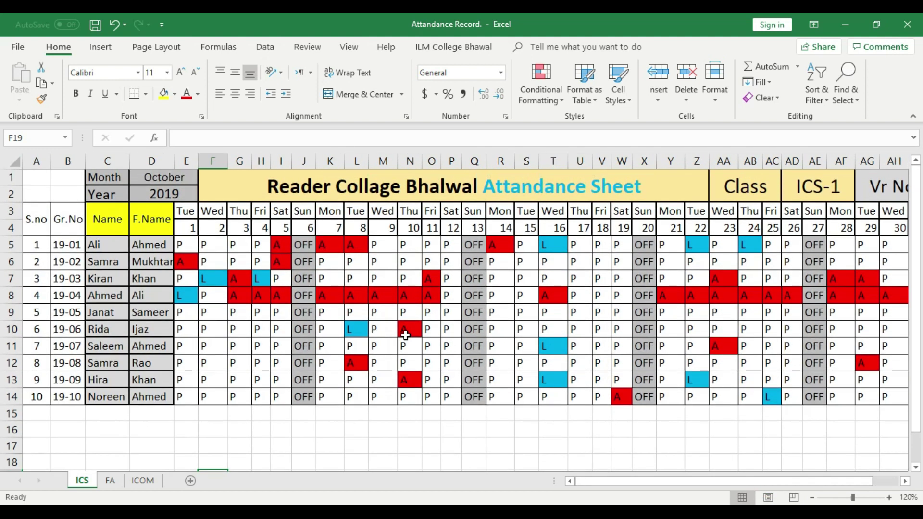
{"action": "left_click", "coordinate": [177, 171]}
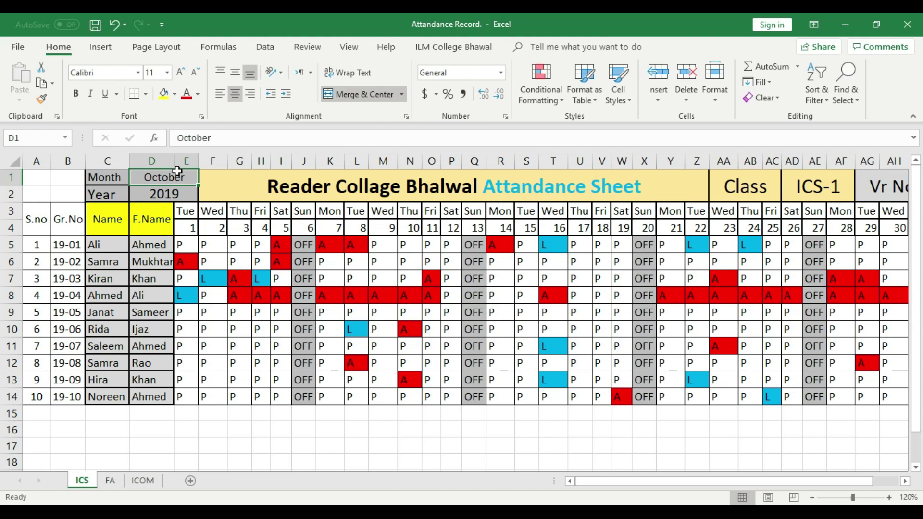
Replace October with November across the whole workbook.
{"action": "key", "text": "ctrl+f"}
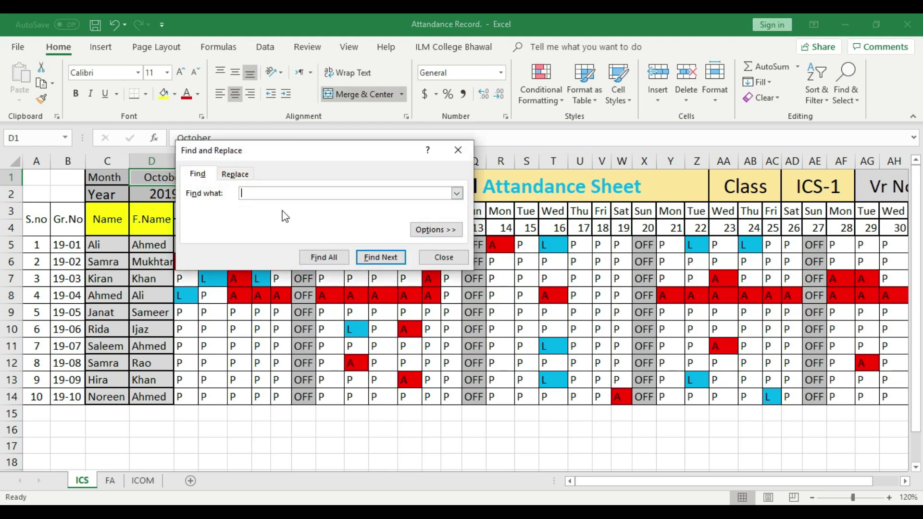
{"action": "left_click_drag", "start_coordinate": [236, 150], "coordinate": [334, 187]}
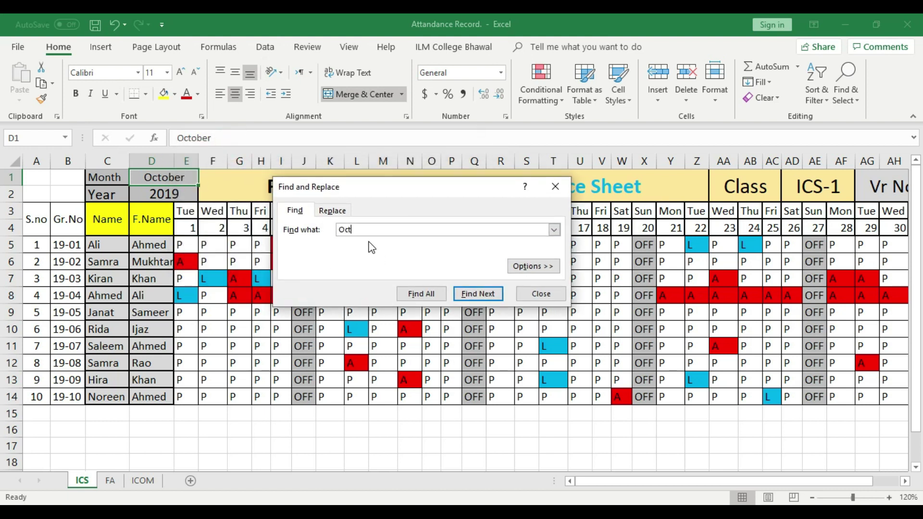
{"action": "left_click", "coordinate": [549, 266]}
{"action": "left_click", "coordinate": [424, 327]}
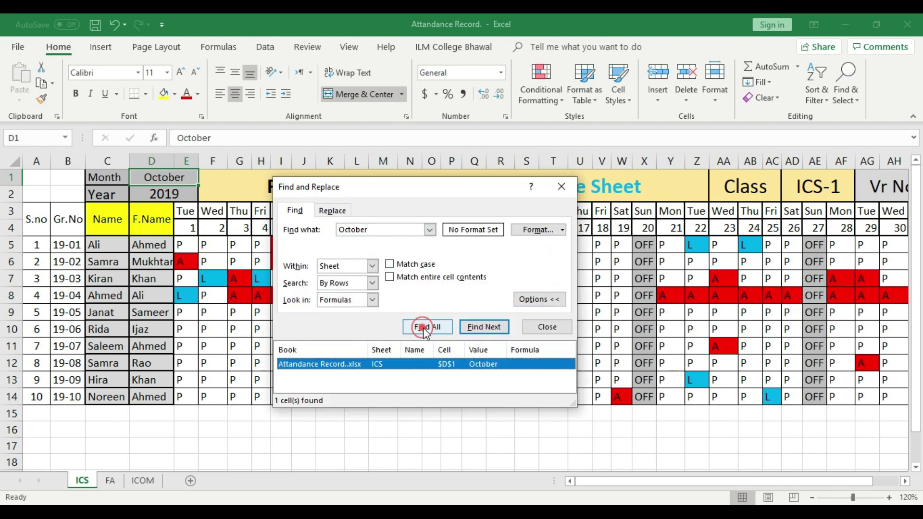
{"action": "left_click", "coordinate": [333, 210]}
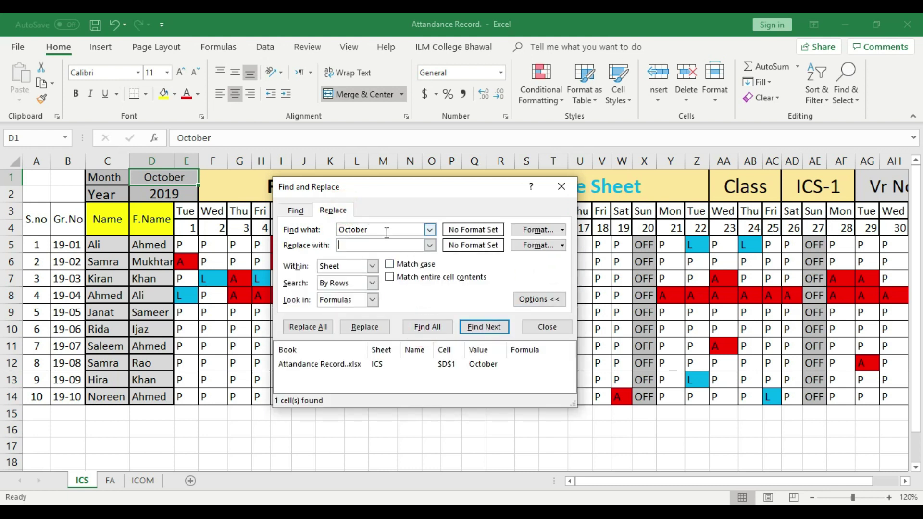
{"action": "left_click", "coordinate": [375, 246]}
{"action": "type", "text": "November"}
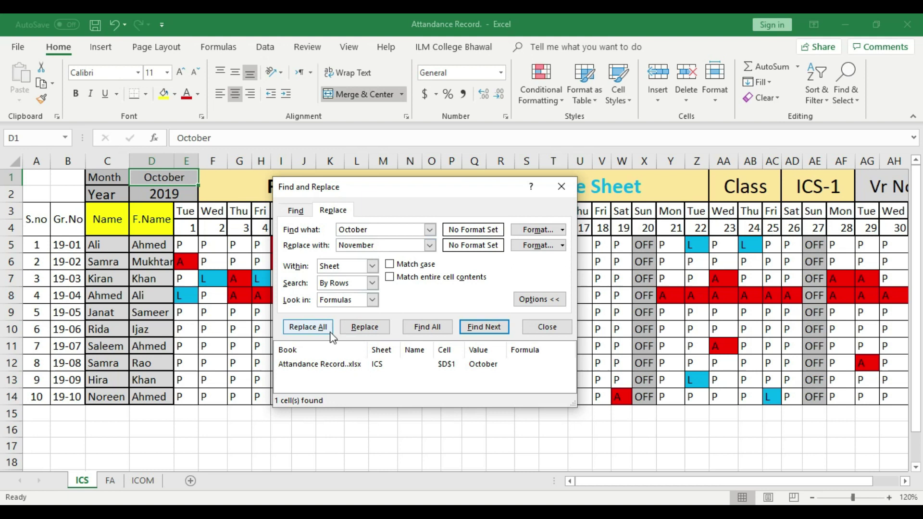
{"action": "left_click", "coordinate": [351, 266]}
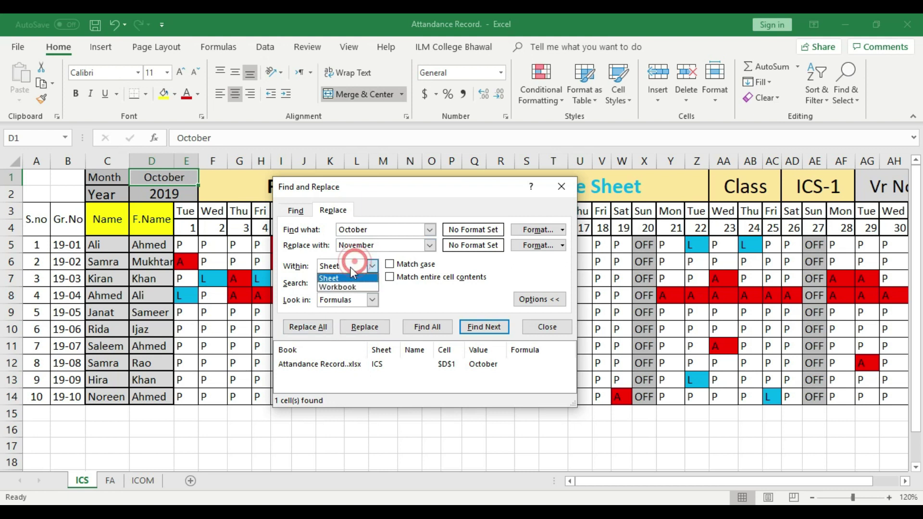
{"action": "left_click", "coordinate": [349, 288]}
{"action": "left_click", "coordinate": [315, 328]}
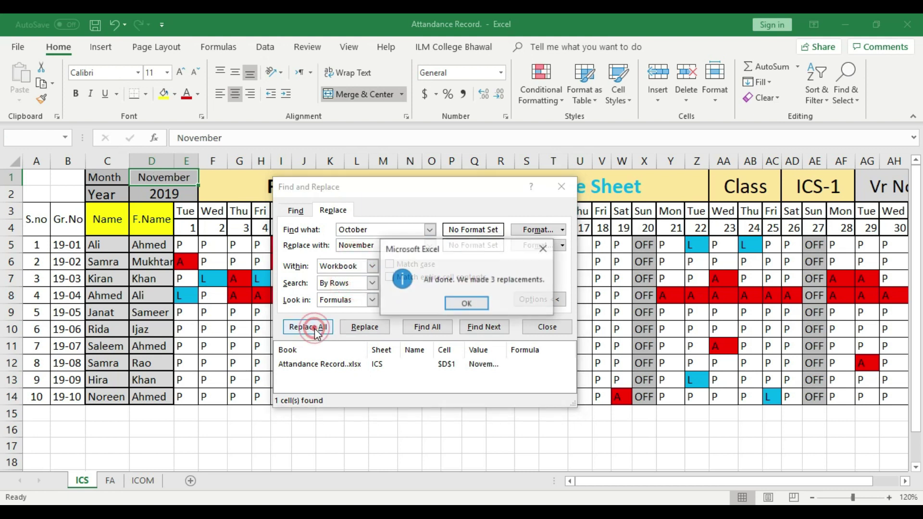
{"action": "left_click", "coordinate": [466, 304]}
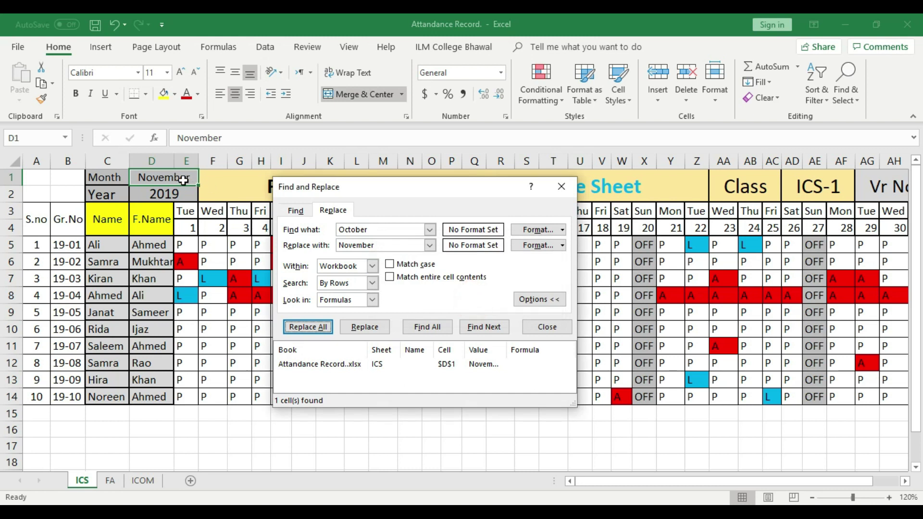
Confirm the FA and ICOM month cells read November, then return to ICS.
{"action": "left_click", "coordinate": [110, 481]}
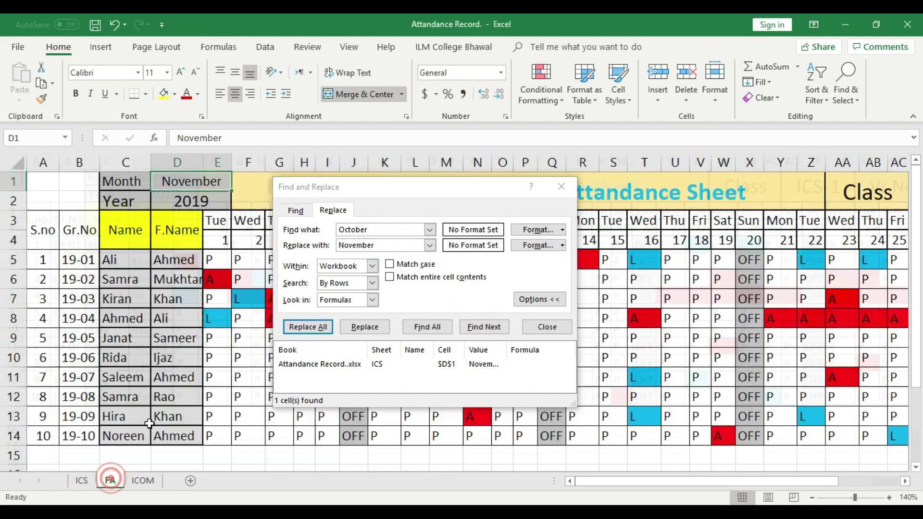
{"action": "left_click", "coordinate": [142, 480]}
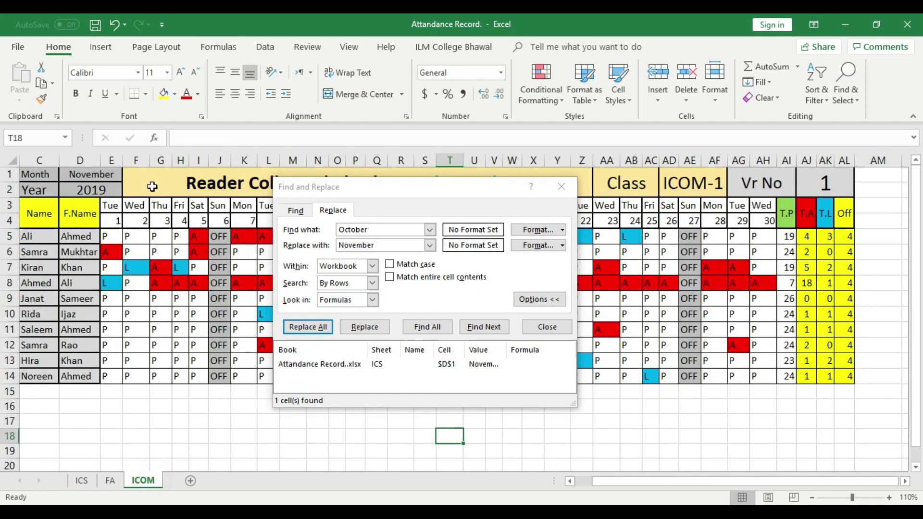
{"action": "left_click", "coordinate": [103, 178]}
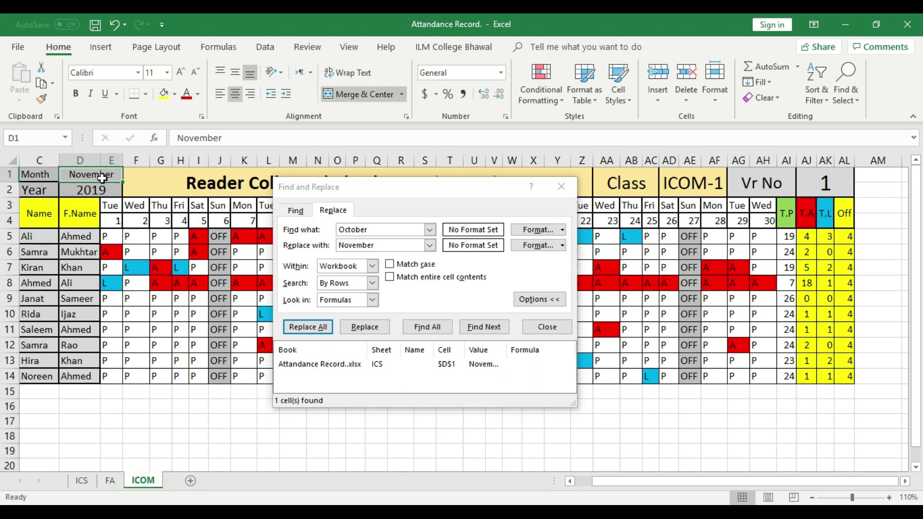
{"action": "left_click", "coordinate": [81, 480]}
Clear the old October/November search terms and find all six cells containing 'Ali'.
{"action": "left_click", "coordinate": [334, 209]}
{"action": "double_click", "coordinate": [378, 229]}
{"action": "key", "text": "BackSpace"}
{"action": "type", "text": "Ali"}
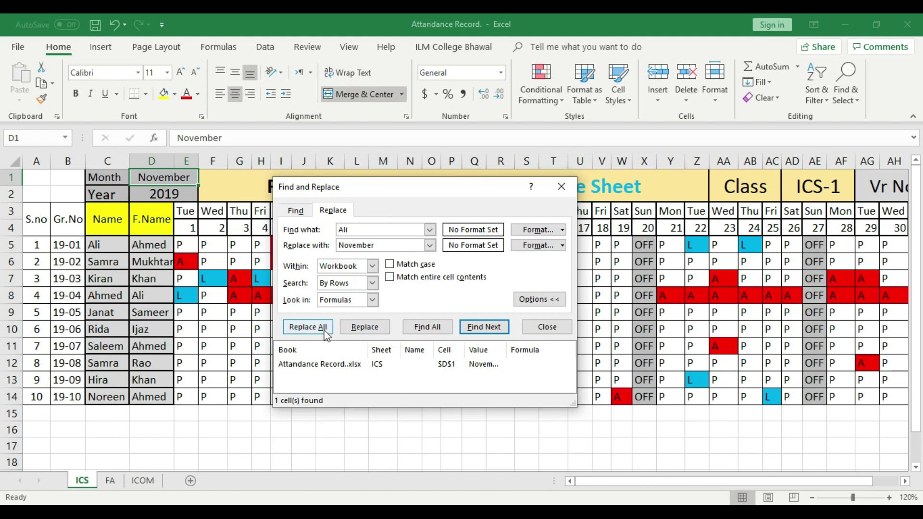
{"action": "double_click", "coordinate": [380, 246]}
{"action": "key", "text": "BackSpace"}
{"action": "left_click", "coordinate": [295, 211]}
{"action": "left_click", "coordinate": [413, 326]}
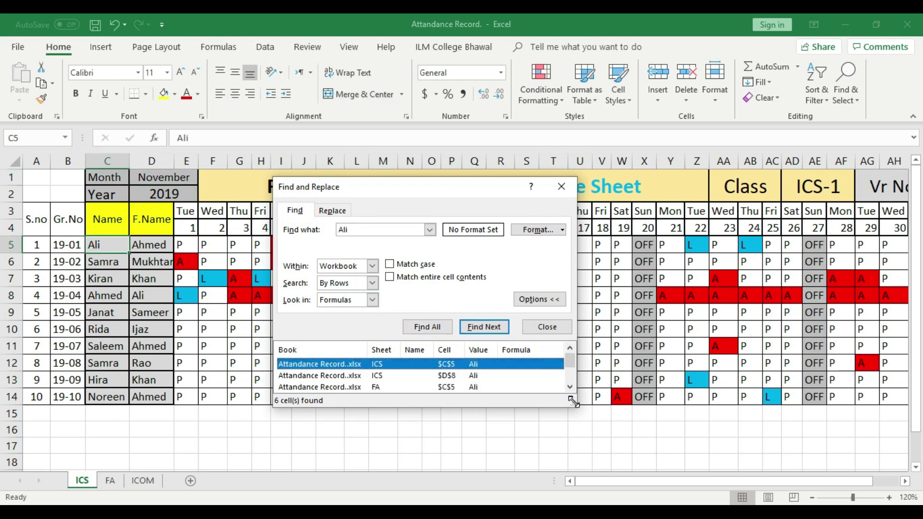
{"action": "left_click_drag", "start_coordinate": [573, 402], "coordinate": [678, 494]}
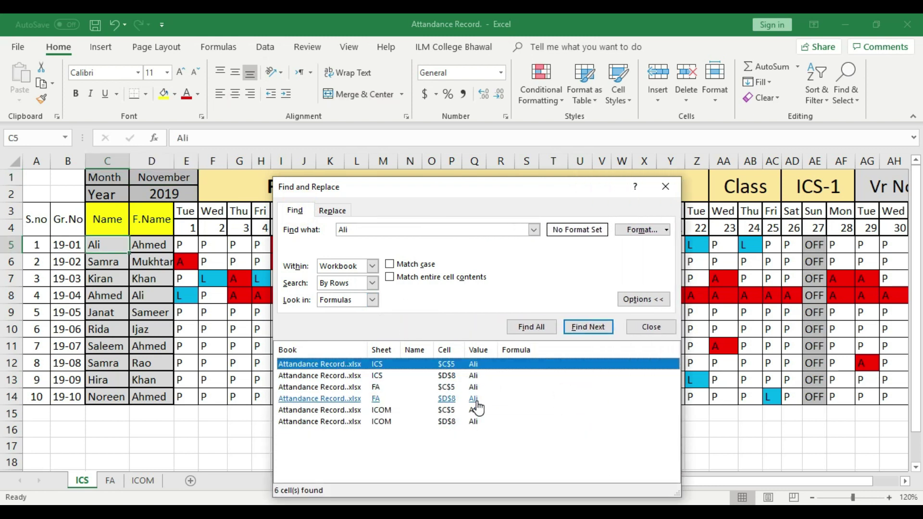
Replace every 'Ali' with 'Cat' across the workbook and close Find and Replace.
{"action": "left_click", "coordinate": [333, 211]}
{"action": "left_click", "coordinate": [370, 244]}
{"action": "type", "text": "Cat"}
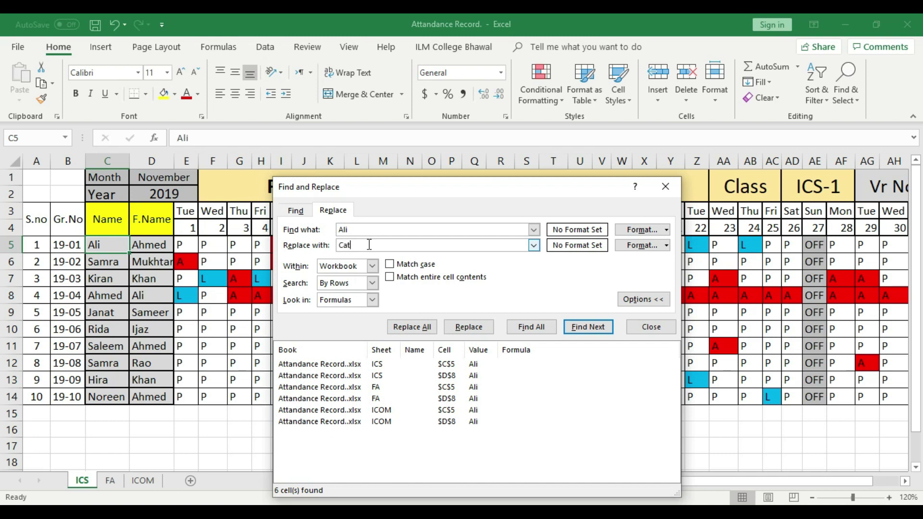
{"action": "left_click", "coordinate": [422, 327]}
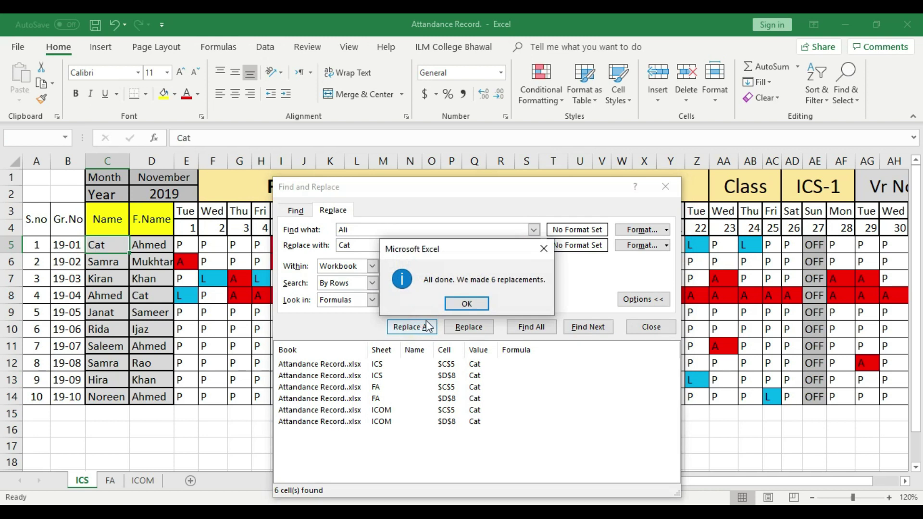
{"action": "left_click", "coordinate": [484, 302]}
{"action": "left_click", "coordinate": [652, 327]}
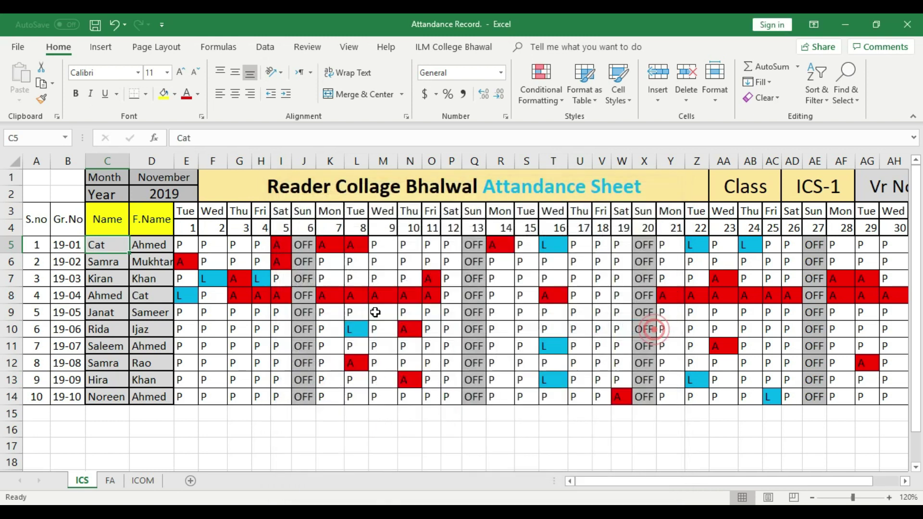
Confirm 'Cat' appears on the FA, ICOM and ICS sheets, then close the workbook.
{"action": "left_click", "coordinate": [110, 481]}
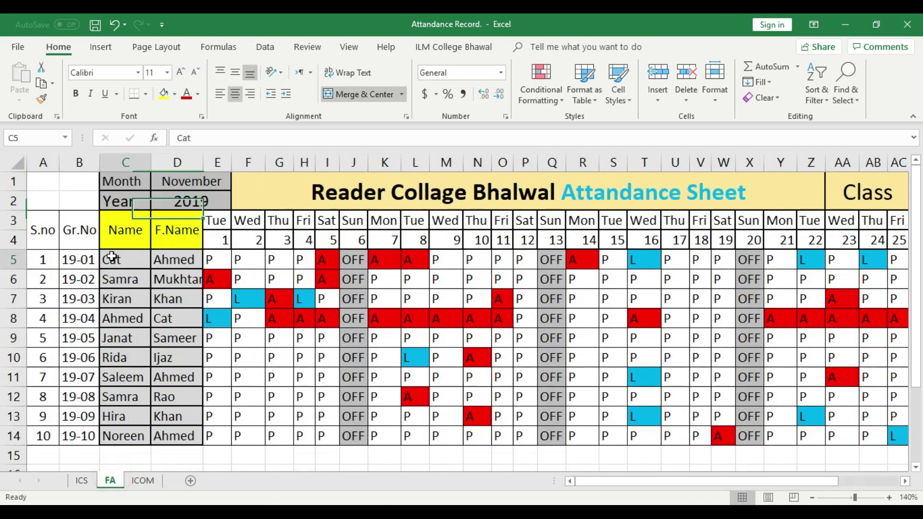
{"action": "left_click", "coordinate": [143, 481]}
{"action": "left_click", "coordinate": [39, 235]}
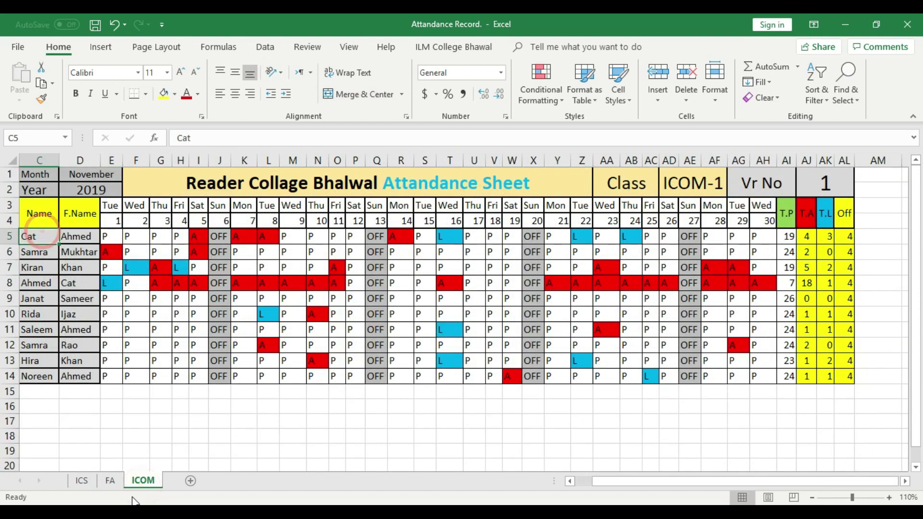
{"action": "left_click", "coordinate": [82, 480]}
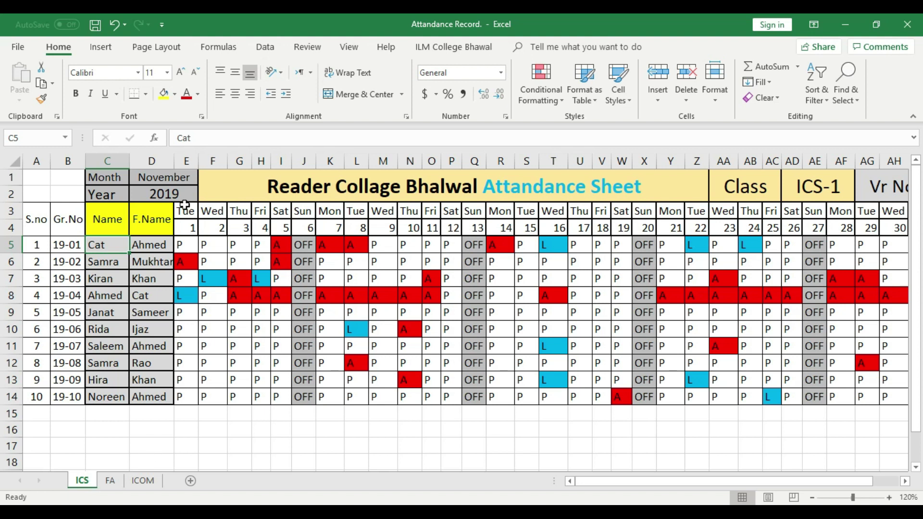
{"action": "left_click", "coordinate": [903, 25]}
{"action": "left_click", "coordinate": [407, 284]}
Rename the attendance workbook to 'Nover Attandance Record'.
{"action": "right_click", "coordinate": [154, 154]}
{"action": "left_click", "coordinate": [156, 208]}
{"action": "right_click", "coordinate": [160, 160]}
{"action": "left_click", "coordinate": [211, 416]}
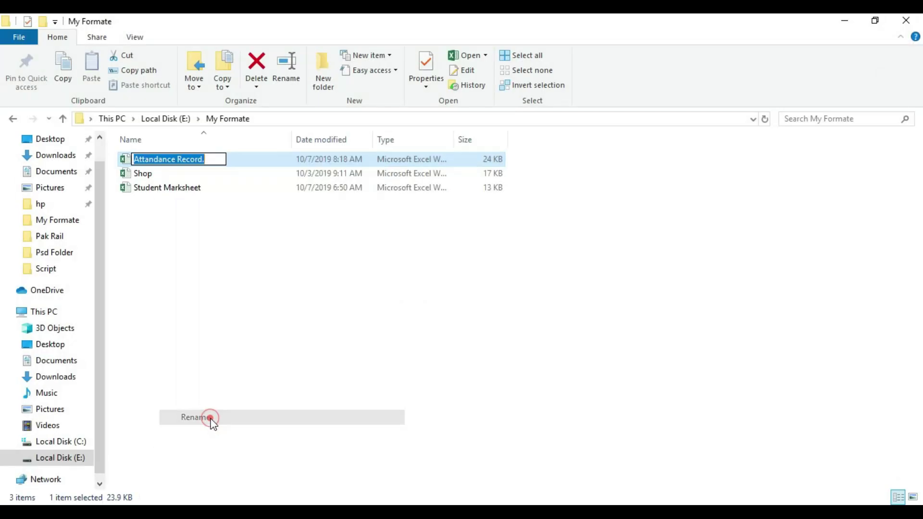
{"action": "type", "text": "Nover "}
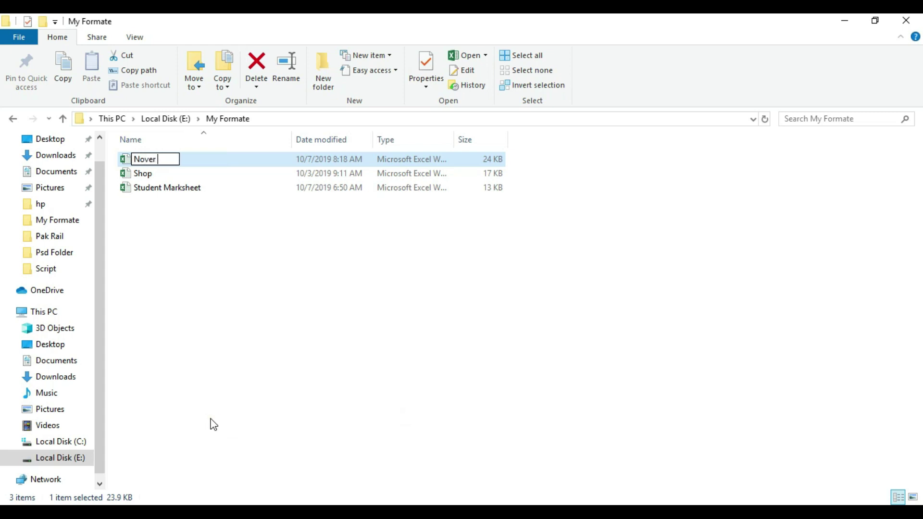
{"action": "type", "text": "Attandance Record"}
{"action": "left_click", "coordinate": [222, 362]}
Copy the renamed workbook and paste a duplicate into the same folder.
{"action": "right_click", "coordinate": [190, 163]}
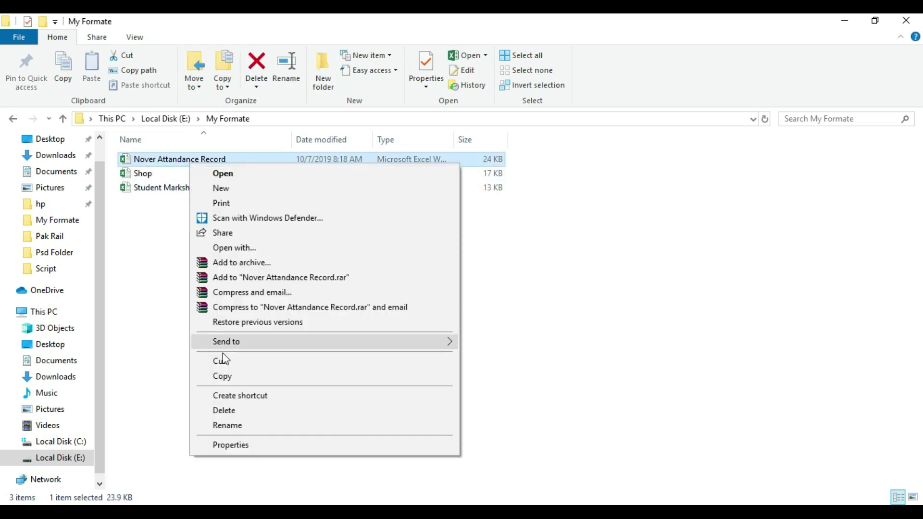
{"action": "left_click", "coordinate": [228, 377]}
{"action": "right_click", "coordinate": [206, 313]}
{"action": "left_click", "coordinate": [229, 209]}
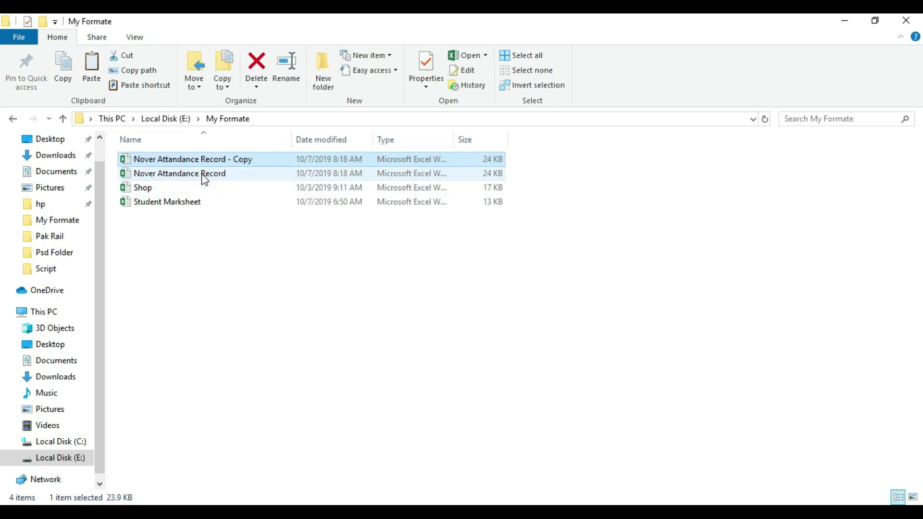
Rename the duplicate workbook to 'December'.
{"action": "right_click", "coordinate": [209, 160]}
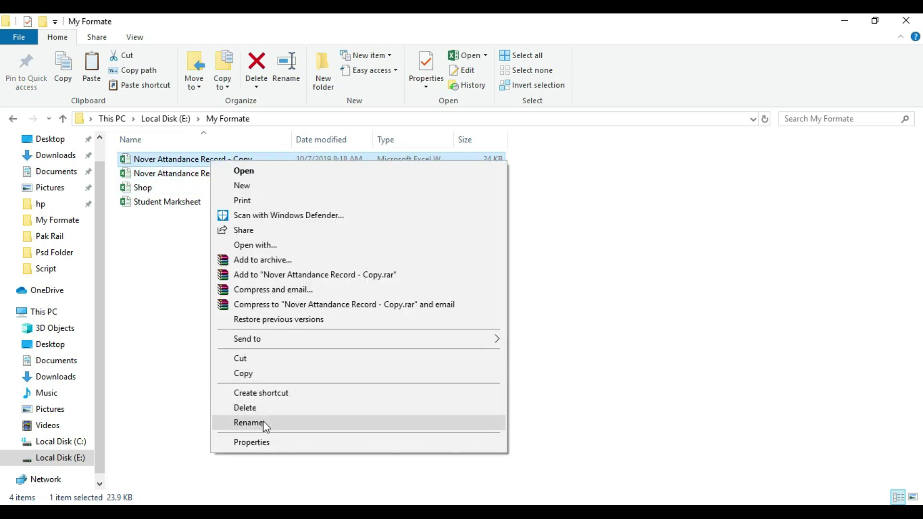
{"action": "left_click", "coordinate": [263, 422]}
{"action": "type", "text": "December"}
{"action": "left_click", "coordinate": [278, 389]}
Open the December workbook and delete the attendance marks in E5:AF14.
{"action": "double_click", "coordinate": [168, 159]}
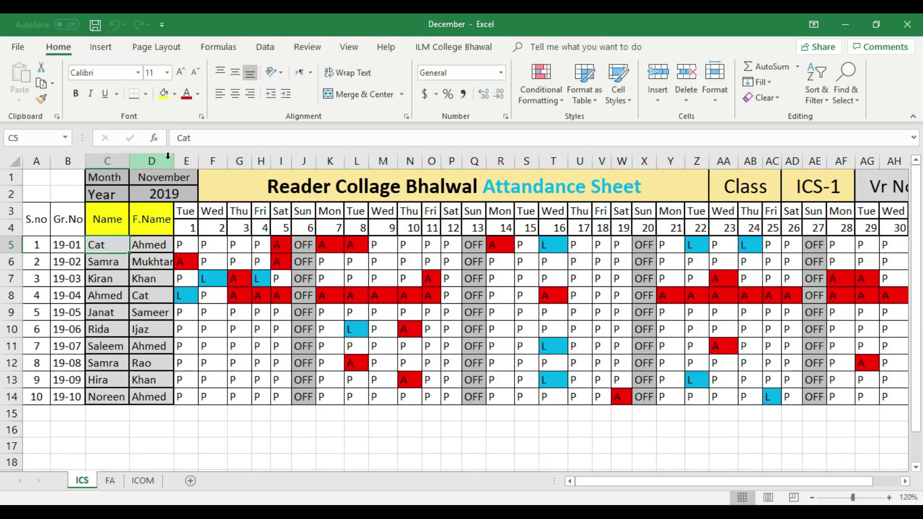
{"action": "mouse_move", "coordinate": [183, 246]}
{"action": "left_mouse_down"}
{"action": "mouse_move", "coordinate": [360, 328]}
{"action": "mouse_move", "coordinate": [586, 388]}
{"action": "mouse_move", "coordinate": [880, 398]}
{"action": "mouse_move", "coordinate": [841, 403]}
{"action": "left_mouse_up"}
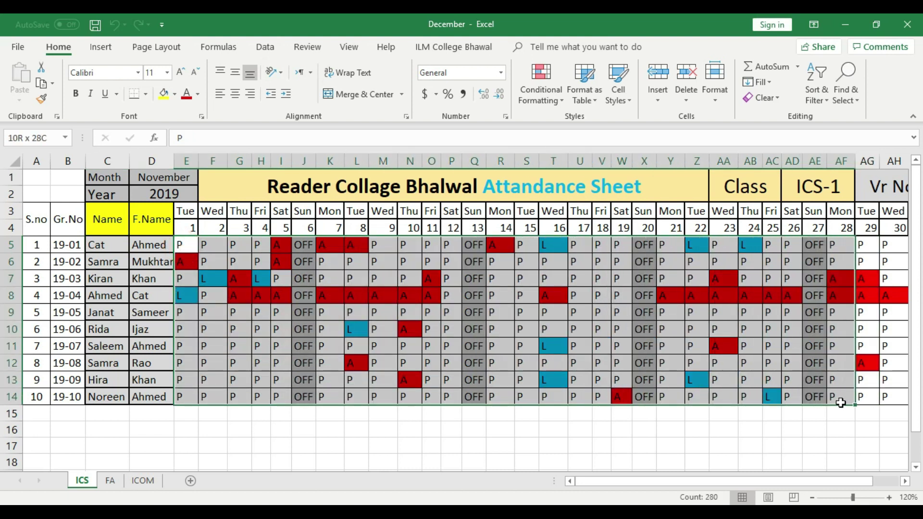
{"action": "key", "text": "Delete"}
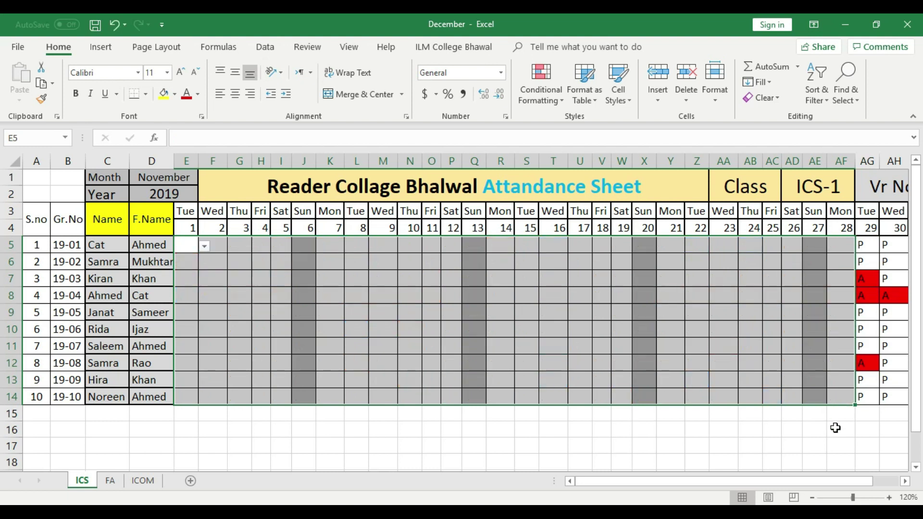
{"action": "left_click", "coordinate": [837, 430]}
Clear the entries in columns AG and AH (AG5:AH14).
{"action": "left_click_drag", "start_coordinate": [676, 480], "coordinate": [701, 480]}
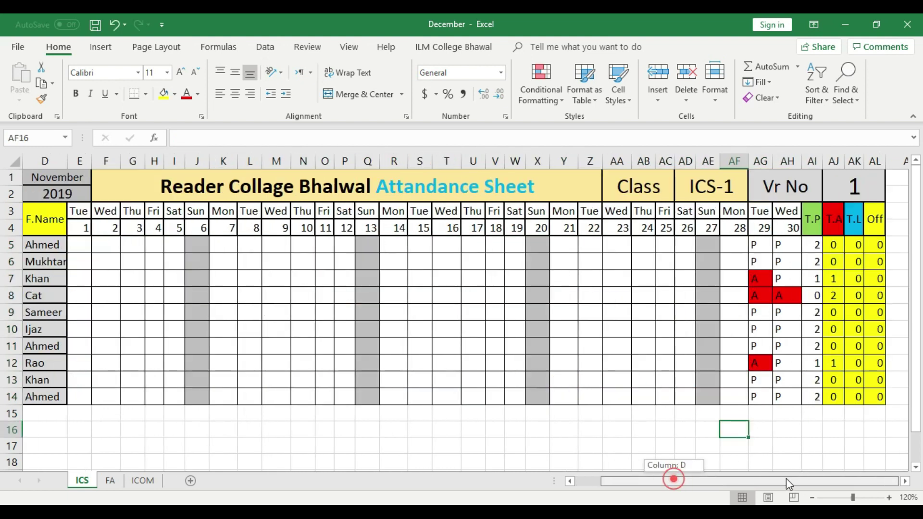
{"action": "mouse_move", "coordinate": [760, 245]}
{"action": "left_mouse_down"}
{"action": "mouse_move", "coordinate": [794, 261]}
{"action": "mouse_move", "coordinate": [792, 396]}
{"action": "left_mouse_up"}
{"action": "key", "text": "Delete"}
{"action": "left_click", "coordinate": [795, 443]}
{"action": "left_click_drag", "start_coordinate": [767, 484], "coordinate": [742, 485]}
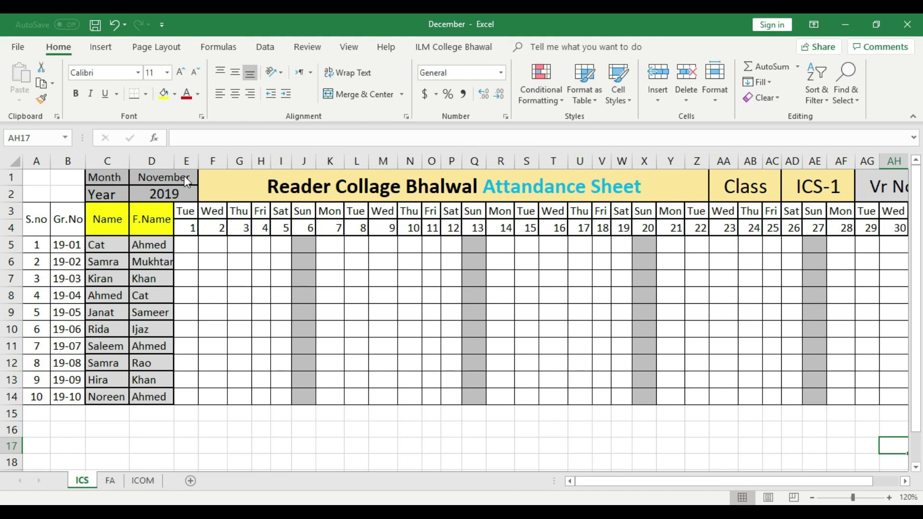
Start a Find with Ctrl+F, entering 'Novemb' as the search text.
{"action": "key", "text": "ctrl+f"}
{"action": "type", "text": "Novemb"}
{"action": "key", "text": "BackSpace"}
{"action": "key", "text": "BackSpace"}
{"action": "key", "text": "BackSpace"}
Find all cells containing 'November' with the search scope set to Workbook.
{"action": "type", "text": "ember"}
{"action": "left_click", "coordinate": [442, 230]}
{"action": "left_click", "coordinate": [279, 230]}
{"action": "left_click", "coordinate": [251, 247]}
{"action": "left_click", "coordinate": [339, 291]}
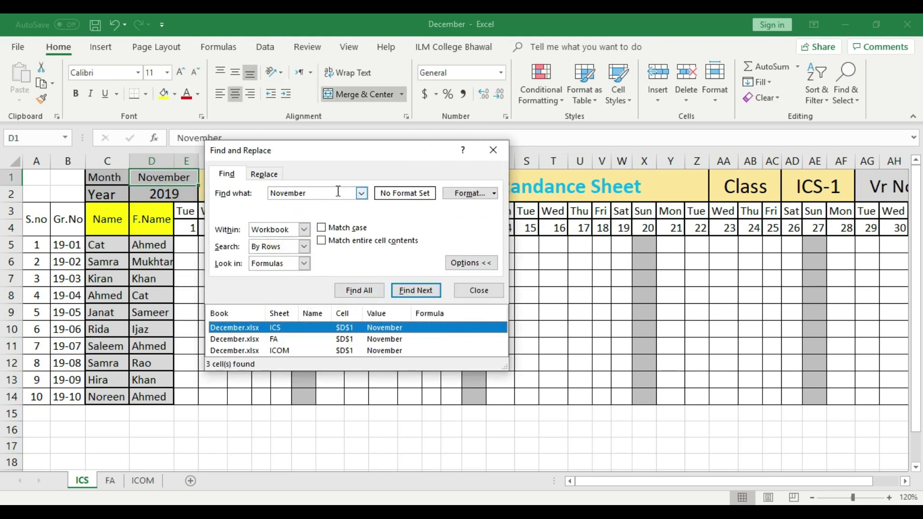
{"action": "mouse_move", "coordinate": [289, 150]}
{"action": "left_mouse_down"}
{"action": "mouse_move", "coordinate": [495, 297]}
{"action": "mouse_move", "coordinate": [412, 176]}
{"action": "left_mouse_up"}
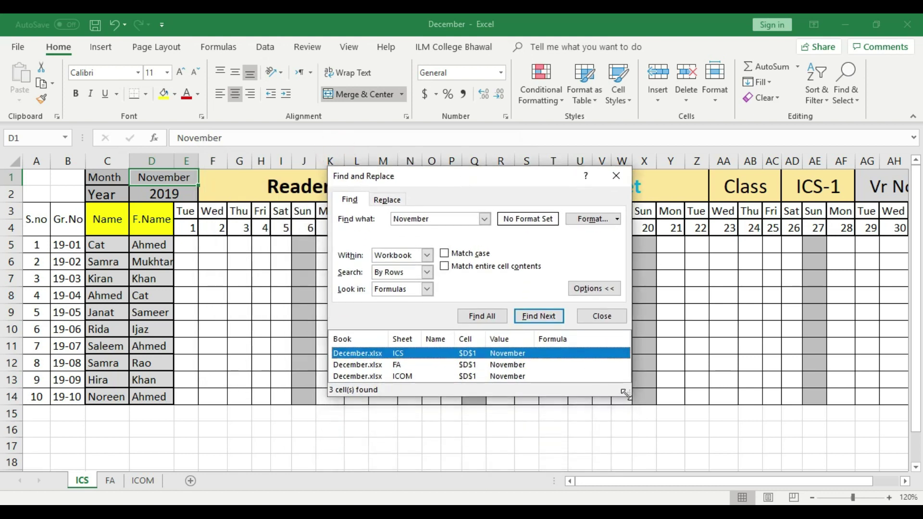
{"action": "left_click_drag", "start_coordinate": [625, 393], "coordinate": [701, 451]}
{"action": "left_click", "coordinate": [427, 255]}
{"action": "left_click", "coordinate": [402, 267]}
{"action": "left_click", "coordinate": [427, 254]}
{"action": "left_click", "coordinate": [407, 268]}
{"action": "left_click", "coordinate": [547, 316]}
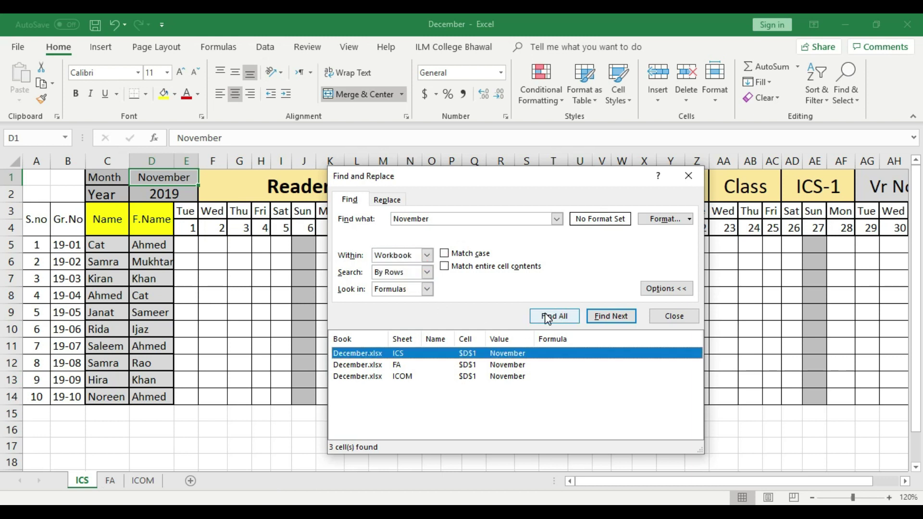
Replace 'November' with 'December' on every sheet.
{"action": "left_click", "coordinate": [387, 199]}
{"action": "left_click", "coordinate": [422, 234]}
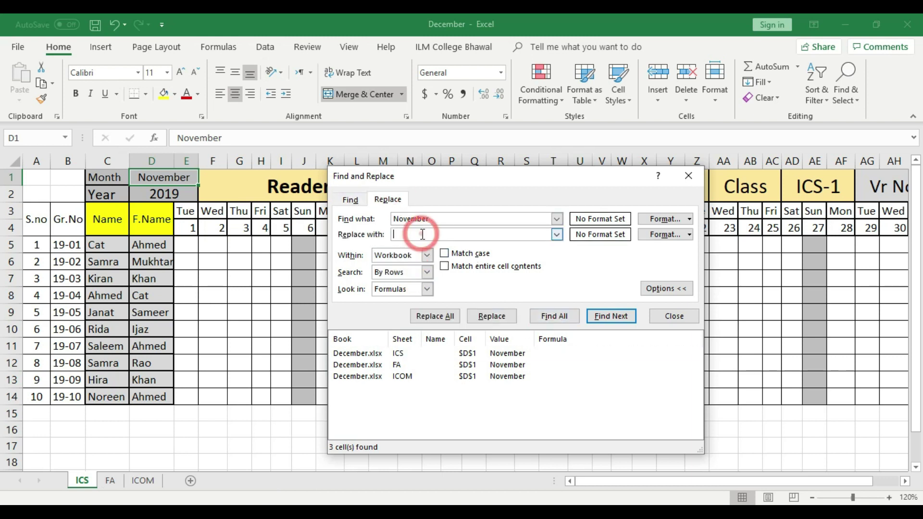
{"action": "type", "text": "December"}
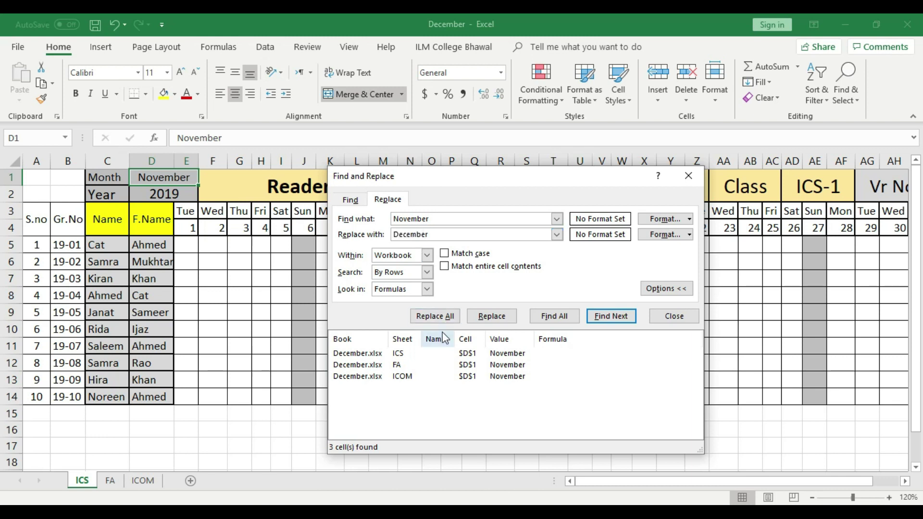
{"action": "left_click", "coordinate": [440, 317]}
{"action": "left_click", "coordinate": [462, 307]}
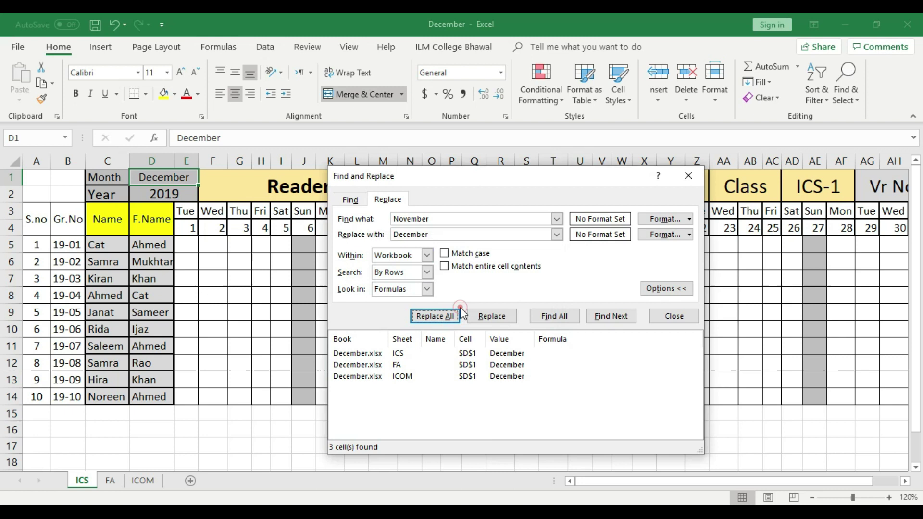
Check that the month now reads December on the FA, ICOM and ICS sheets.
{"action": "left_click", "coordinate": [112, 481]}
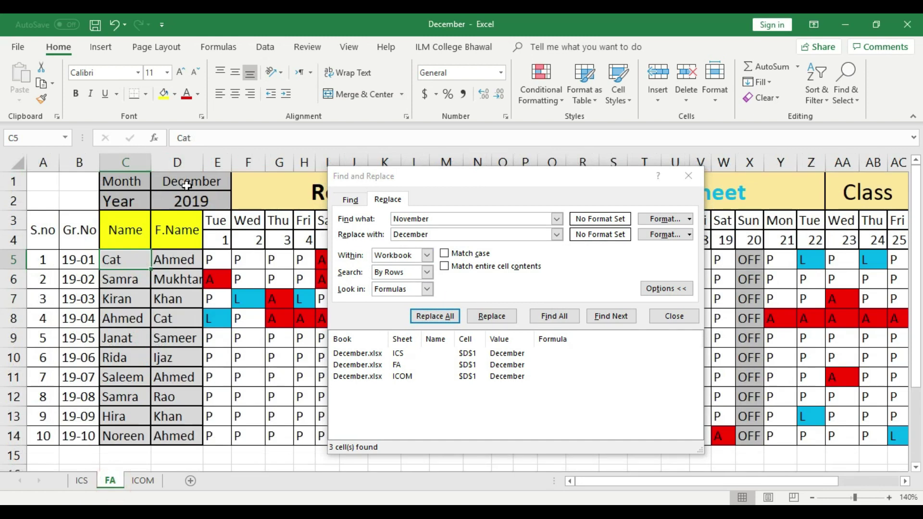
{"action": "left_click", "coordinate": [142, 481]}
{"action": "left_click", "coordinate": [93, 177]}
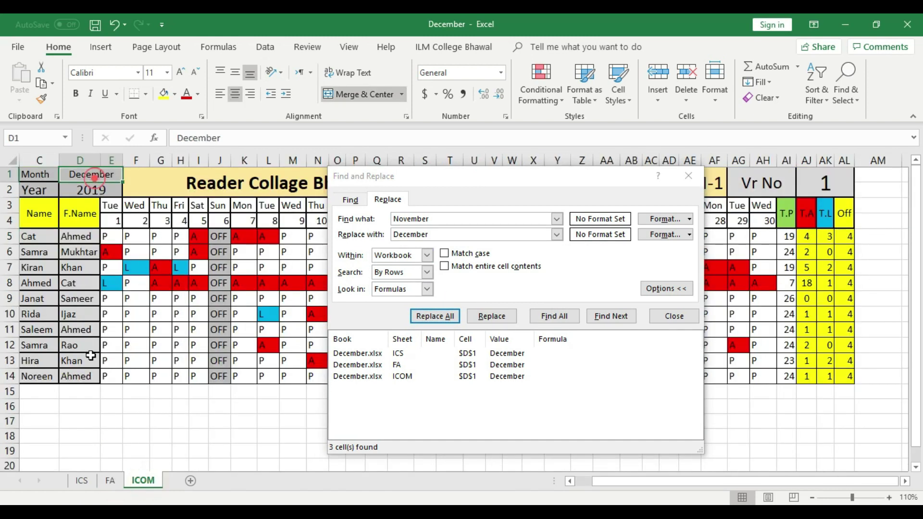
{"action": "left_click", "coordinate": [82, 481]}
Replace '2019' with '2020' across the workbook and close Find and Replace.
{"action": "left_click", "coordinate": [168, 193]}
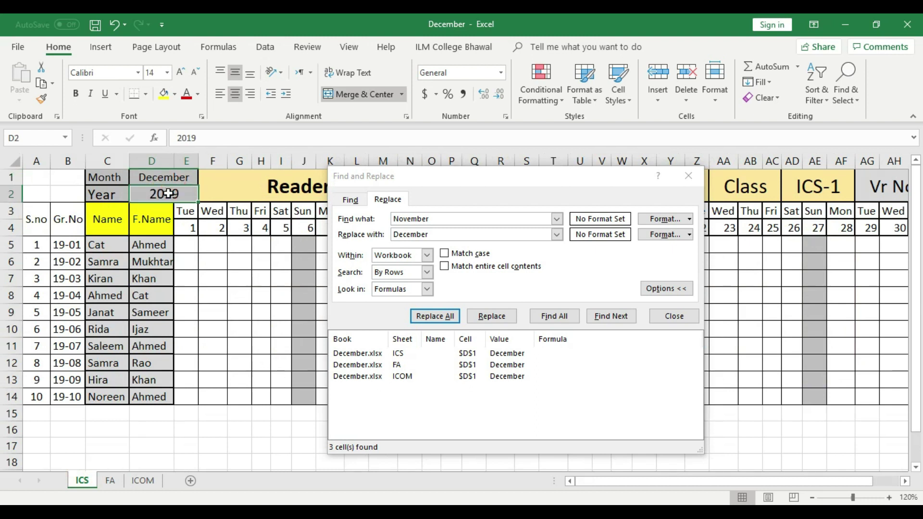
{"action": "left_click_drag", "start_coordinate": [434, 219], "coordinate": [383, 219]}
{"action": "key", "text": "BackSpace"}
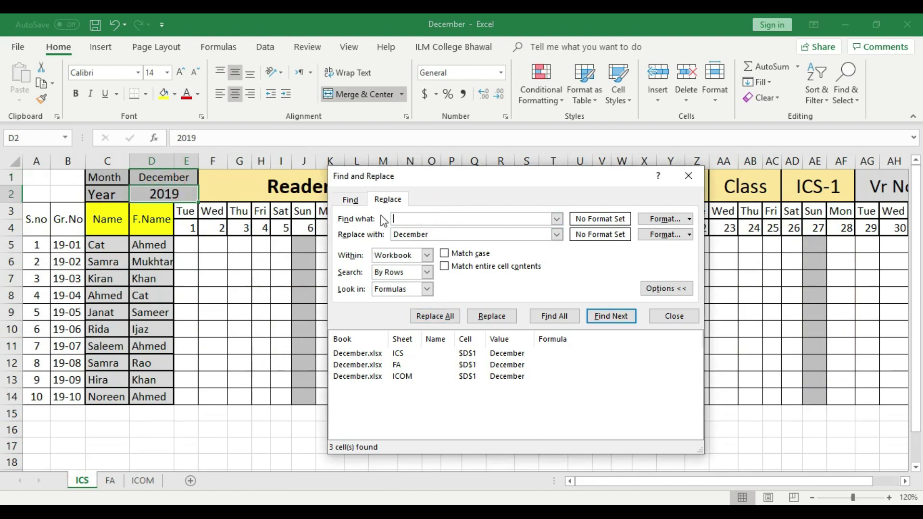
{"action": "type", "text": "210"}
{"action": "key", "text": "BackSpace"}
{"action": "key", "text": "BackSpace"}
{"action": "key", "text": "BackSpace"}
{"action": "type", "text": "2019"}
{"action": "double_click", "coordinate": [459, 235]}
{"action": "type", "text": "2020"}
{"action": "left_click", "coordinate": [435, 317]}
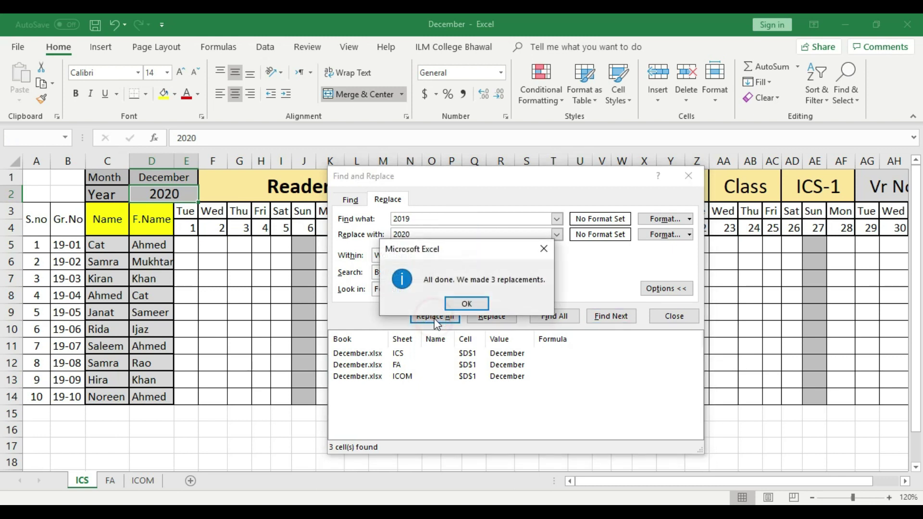
{"action": "left_click", "coordinate": [465, 303]}
{"action": "left_click", "coordinate": [659, 310]}
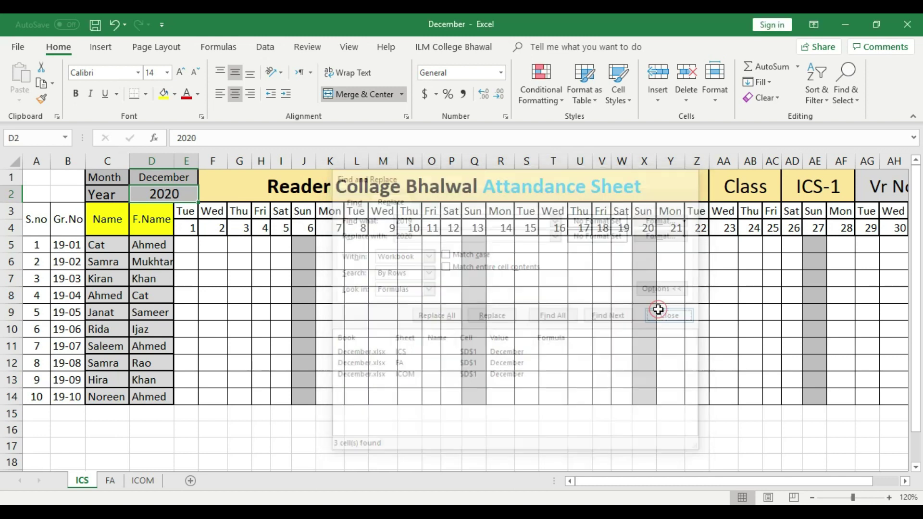
{"action": "left_click", "coordinate": [114, 481]}
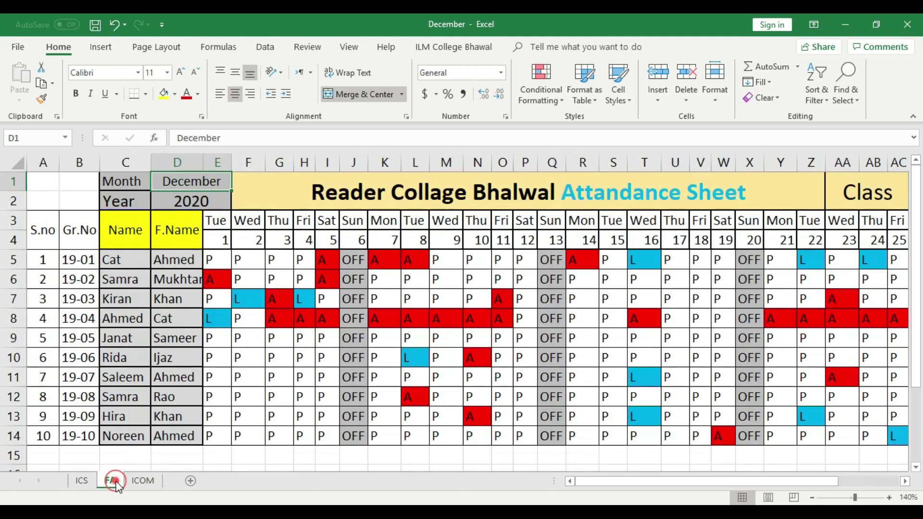
{"action": "left_click", "coordinate": [134, 483]}
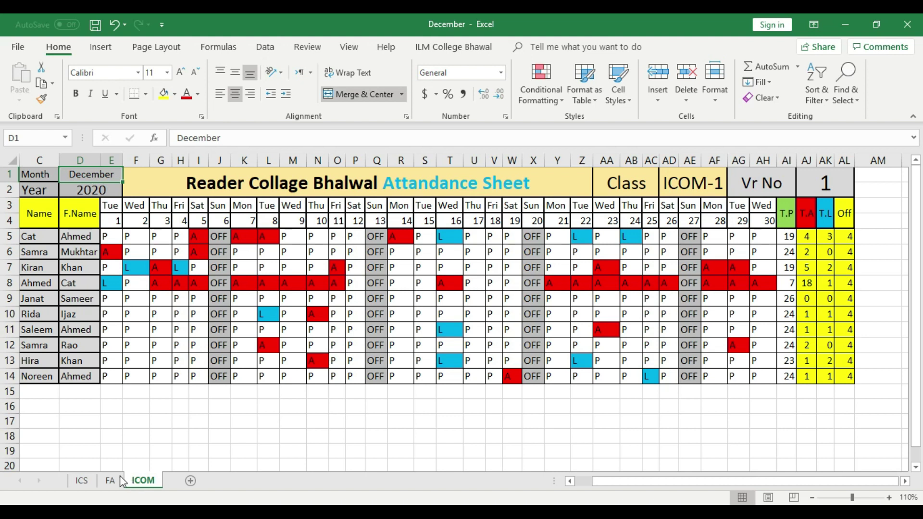
{"action": "left_click", "coordinate": [83, 481]}
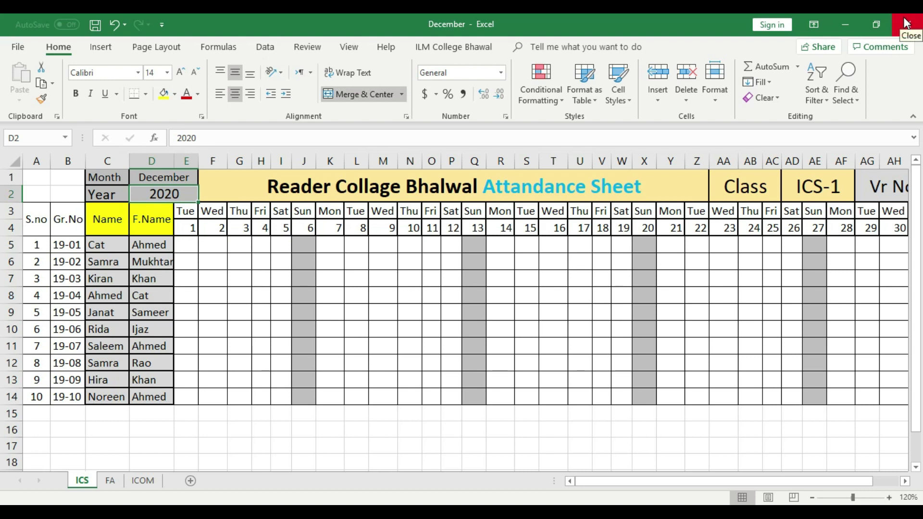
{"action": "left_click", "coordinate": [435, 348]}
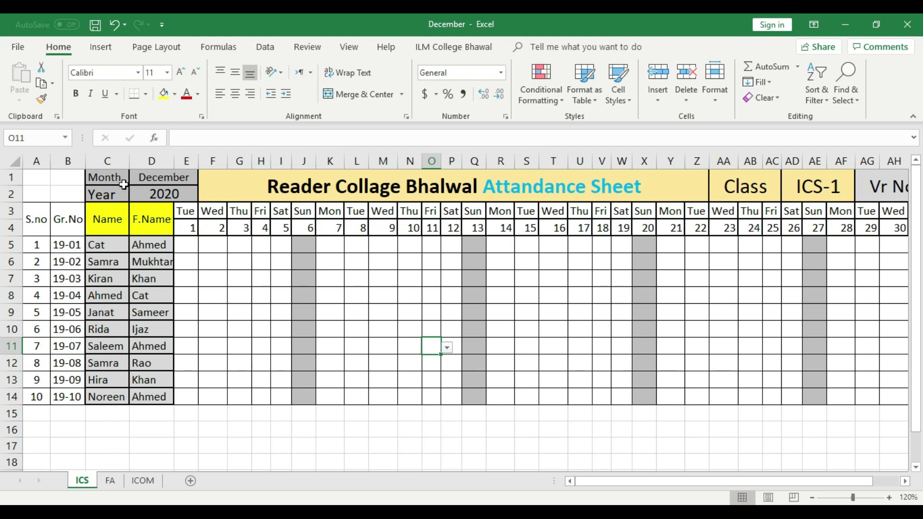
{"action": "left_click", "coordinate": [155, 179]}
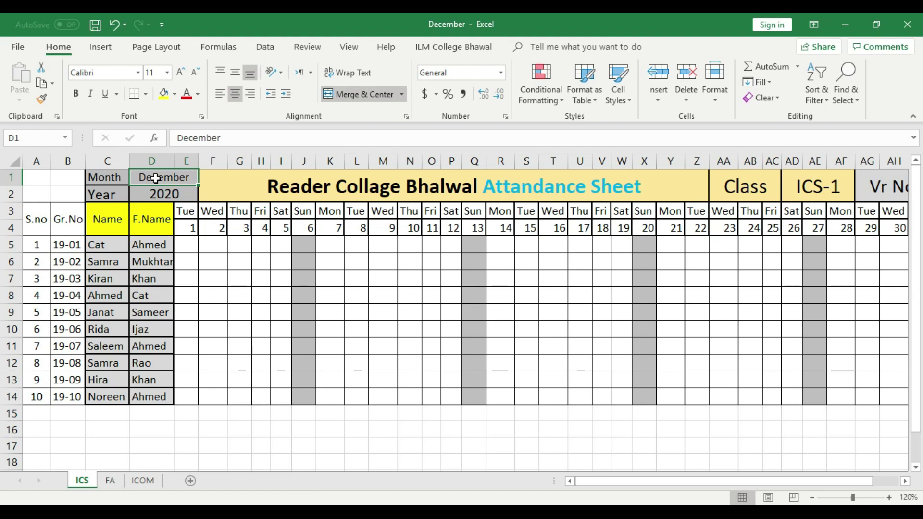
Insert a new blank sheet and fill cells A4:A16 with yellow.
{"action": "left_click", "coordinate": [190, 481]}
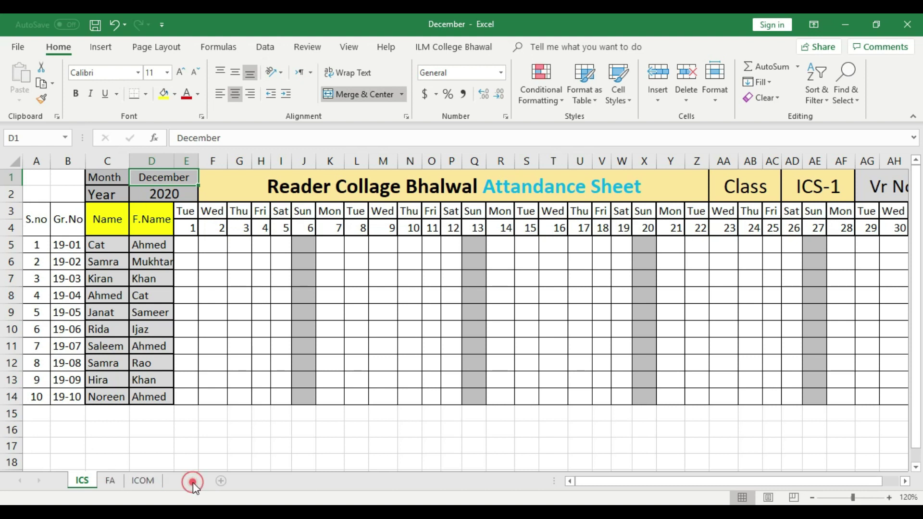
{"action": "left_click", "coordinate": [64, 214]}
{"action": "left_click_drag", "start_coordinate": [37, 214], "coordinate": [37, 376]}
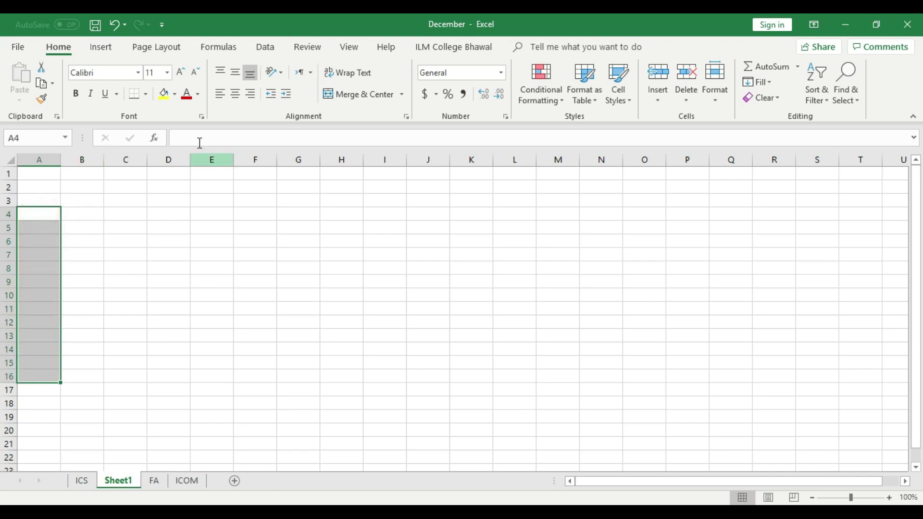
{"action": "left_click", "coordinate": [160, 92]}
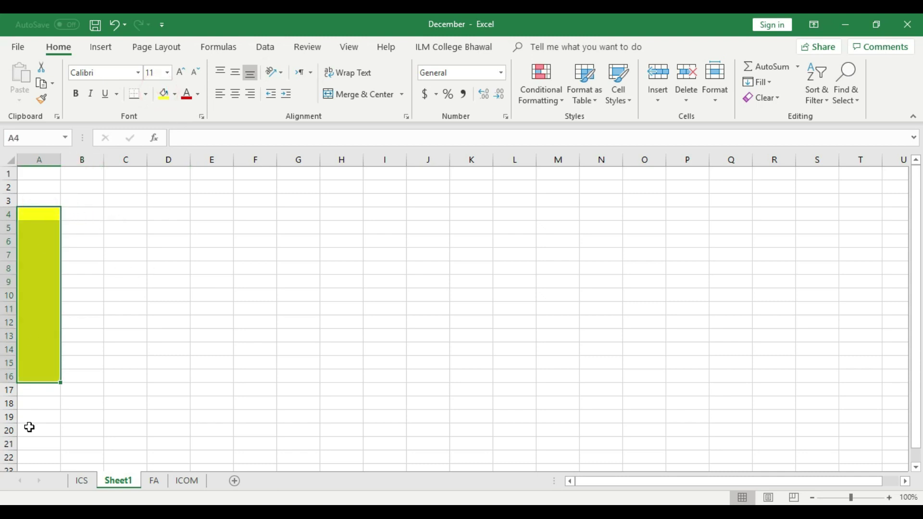
Select the block D4:P16 on the new sheet.
{"action": "mouse_move", "coordinate": [152, 210]}
{"action": "left_mouse_down"}
{"action": "mouse_move", "coordinate": [212, 220]}
{"action": "mouse_move", "coordinate": [299, 308]}
{"action": "mouse_move", "coordinate": [622, 393]}
{"action": "mouse_move", "coordinate": [659, 377]}
{"action": "left_mouse_up"}
{"action": "left_click", "coordinate": [340, 278]}
{"action": "left_click_drag", "start_coordinate": [175, 208], "coordinate": [664, 389]}
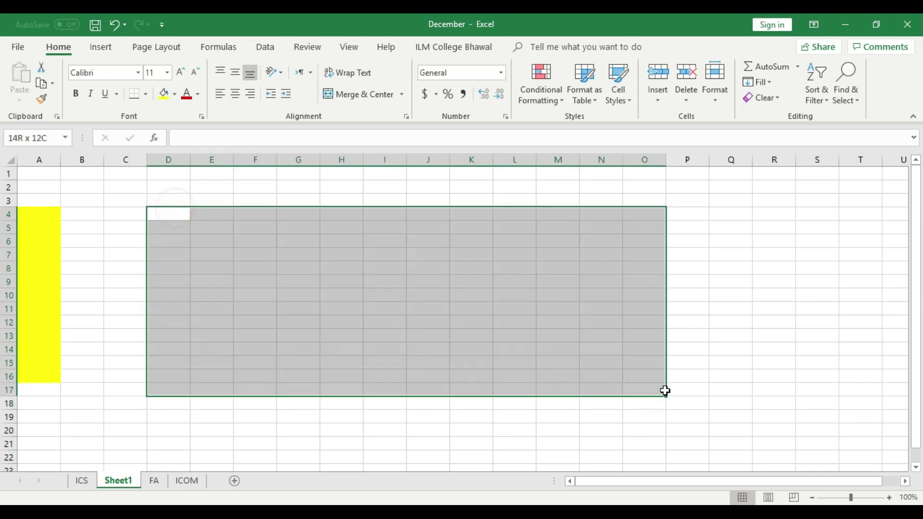
{"action": "left_click", "coordinate": [268, 291]}
{"action": "left_click_drag", "start_coordinate": [165, 212], "coordinate": [707, 380]}
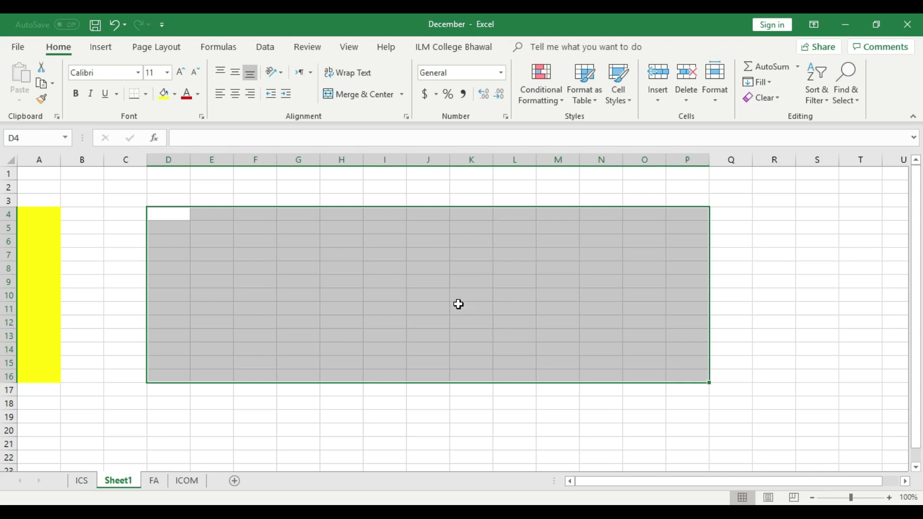
{"action": "left_click", "coordinate": [765, 307]}
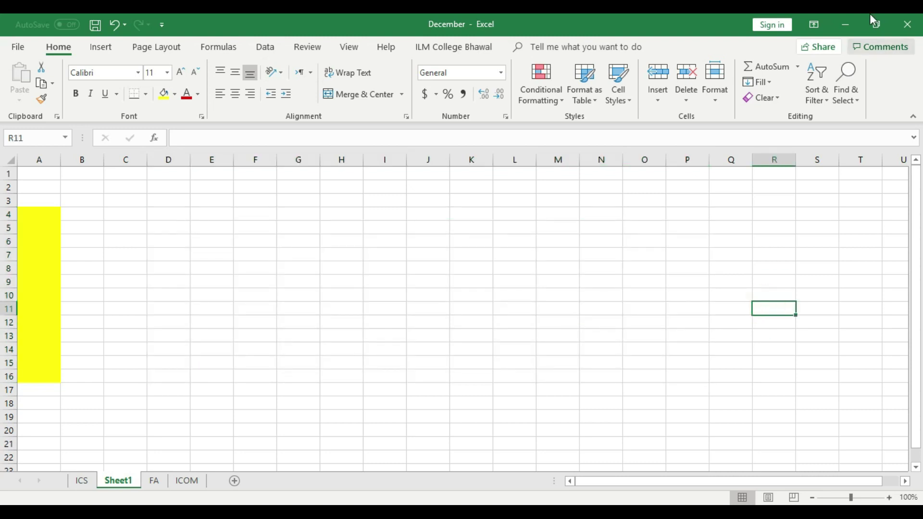
Close Excel with the window's X and choose Don't Save to discard the changes.
{"action": "left_click", "coordinate": [908, 28]}
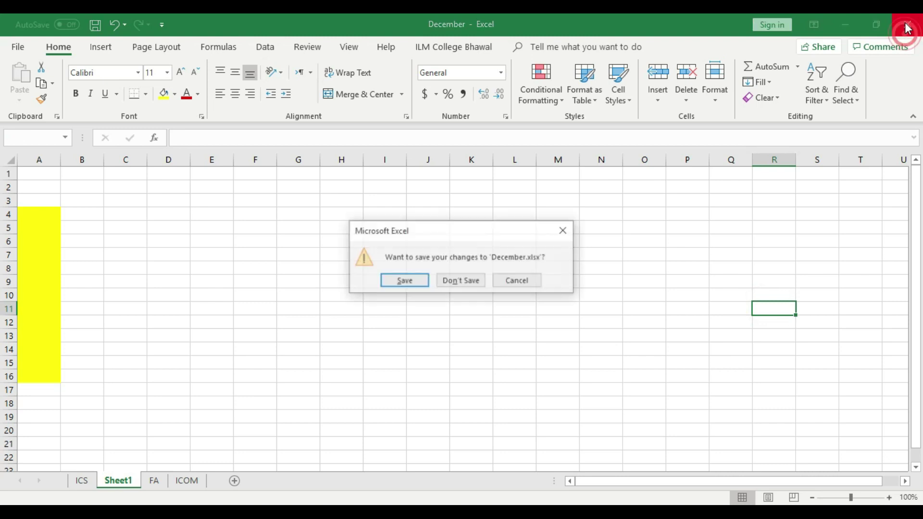
{"action": "left_click", "coordinate": [461, 281]}
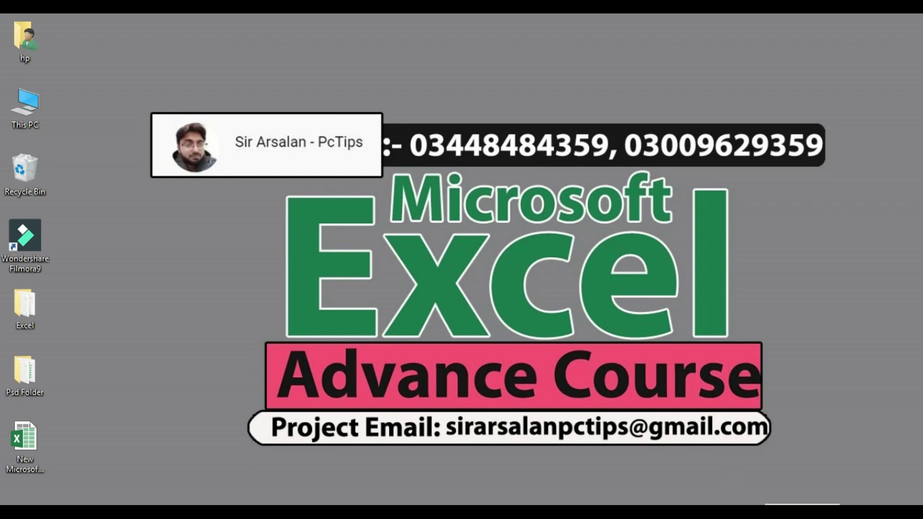
{"action": "left_click", "coordinate": [764, 512]}
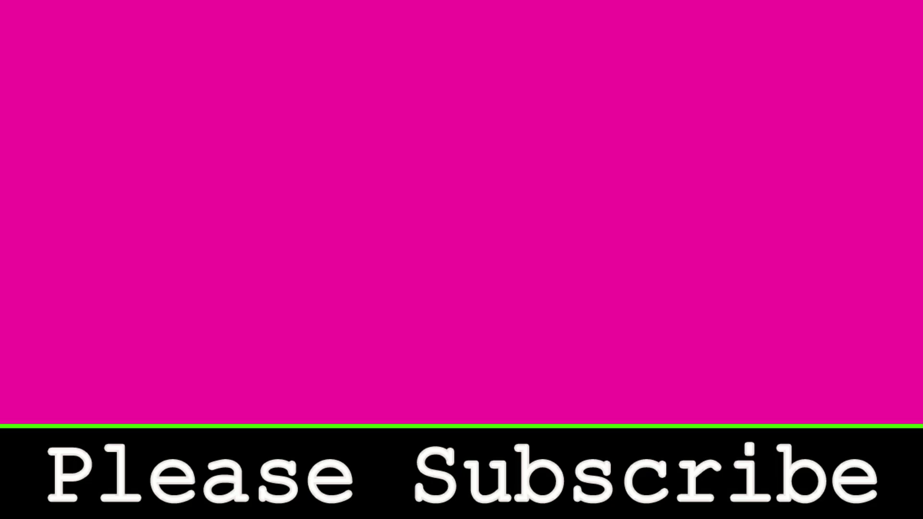